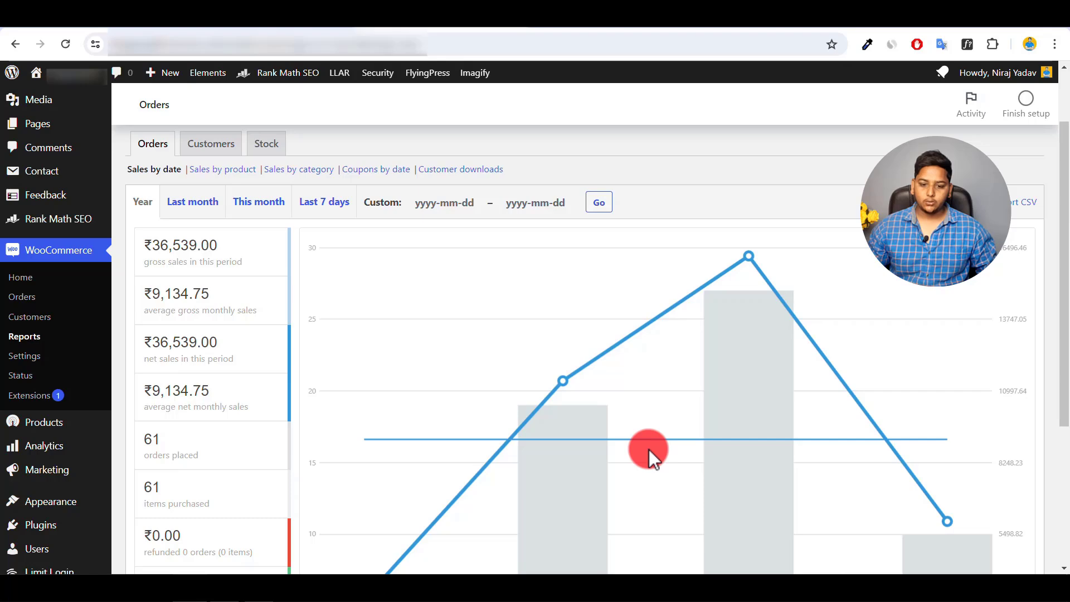
Examine the monthly sales amounts from January to April in the yearly orders report chart
scroll(649, 449, "down", 4)
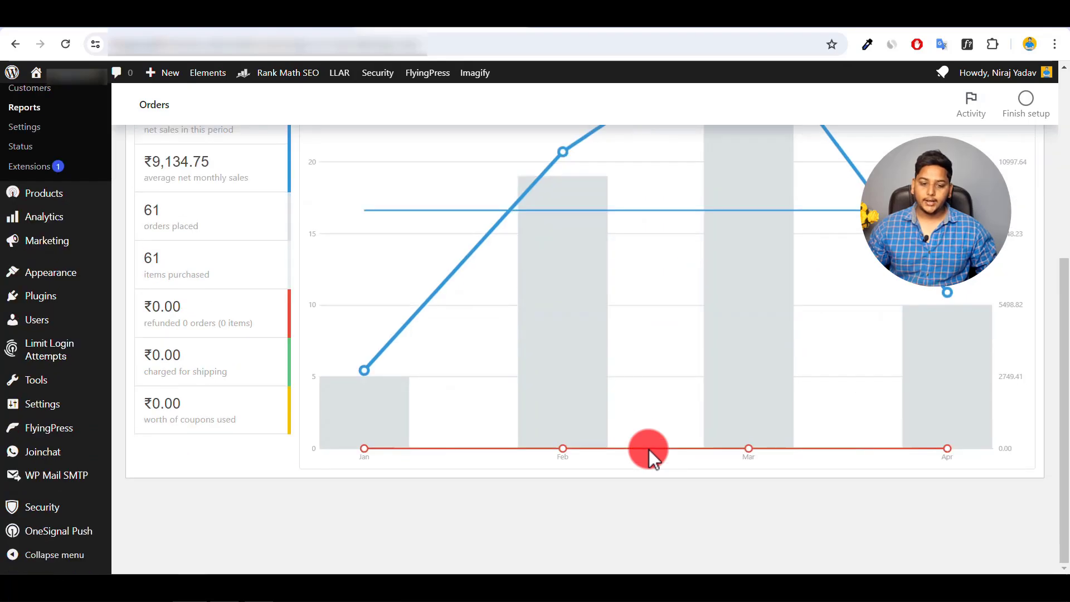
mouse_move(363, 370)
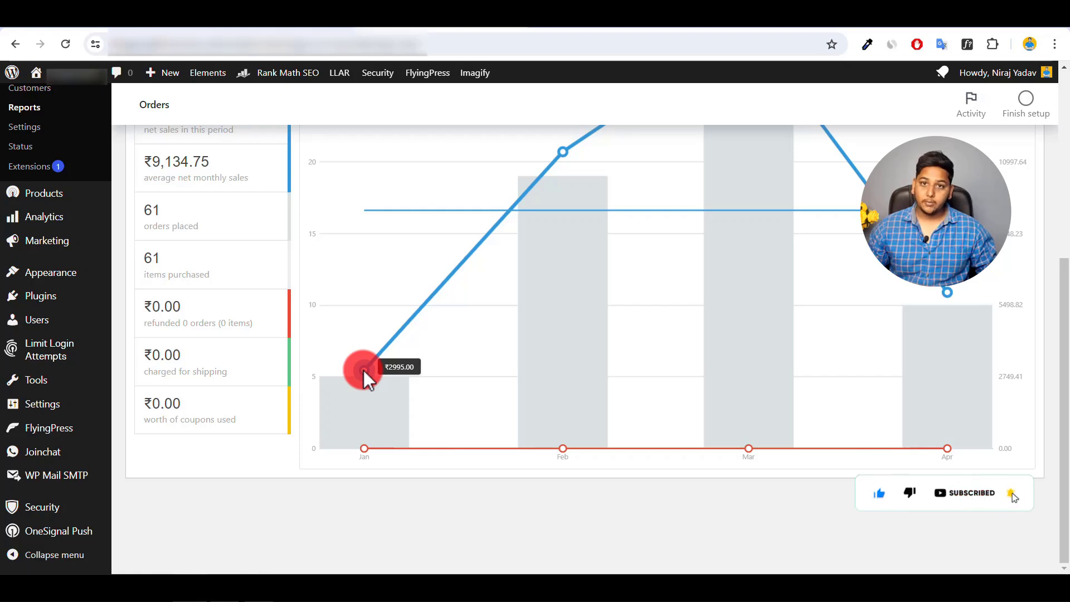
scroll(474, 365, "up", 5)
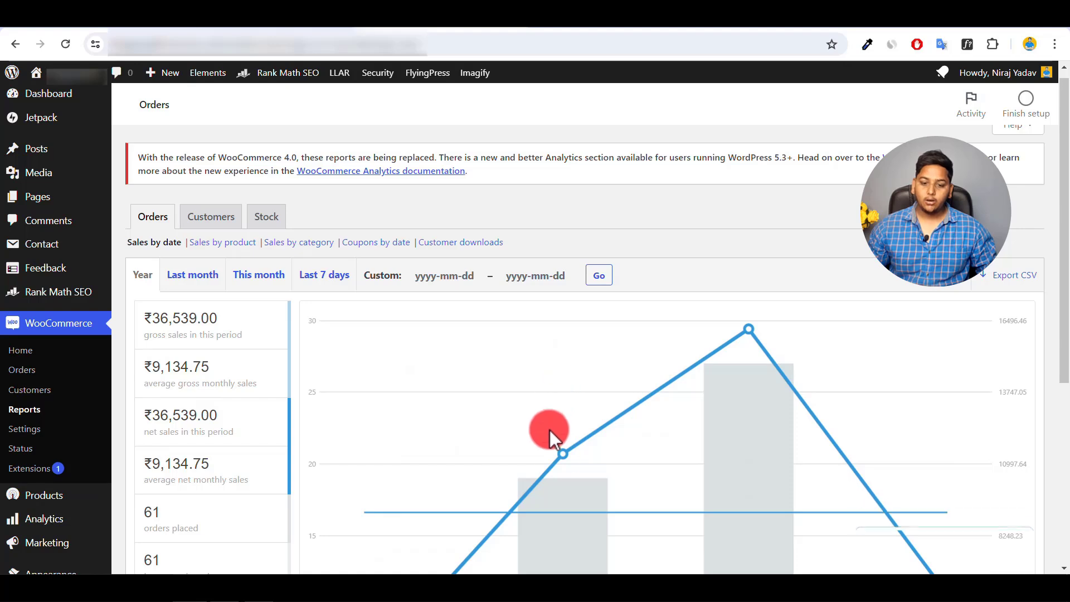
mouse_move(568, 456)
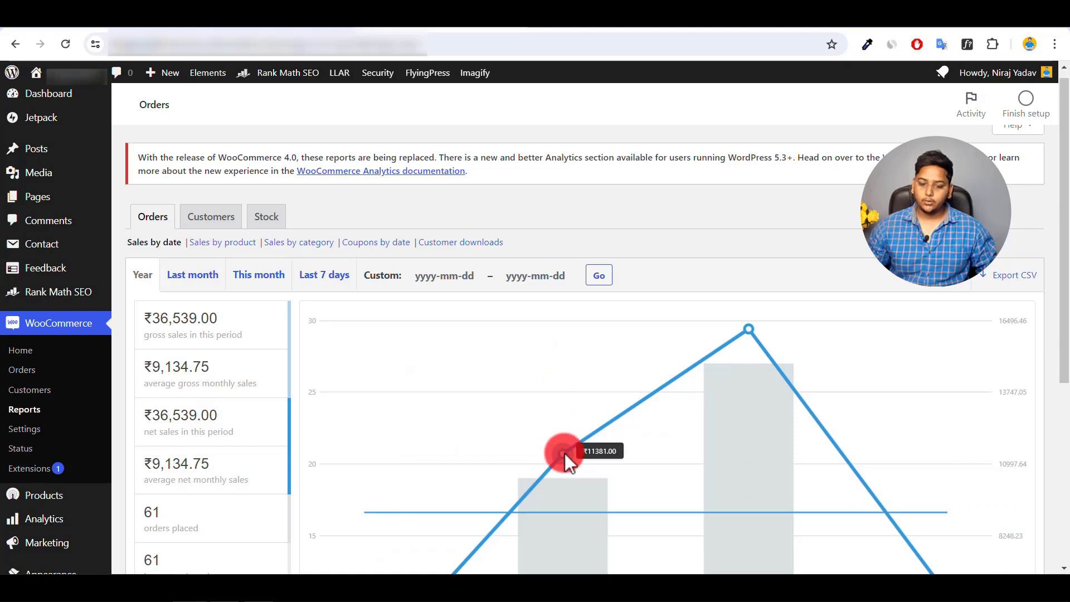
mouse_move(745, 333)
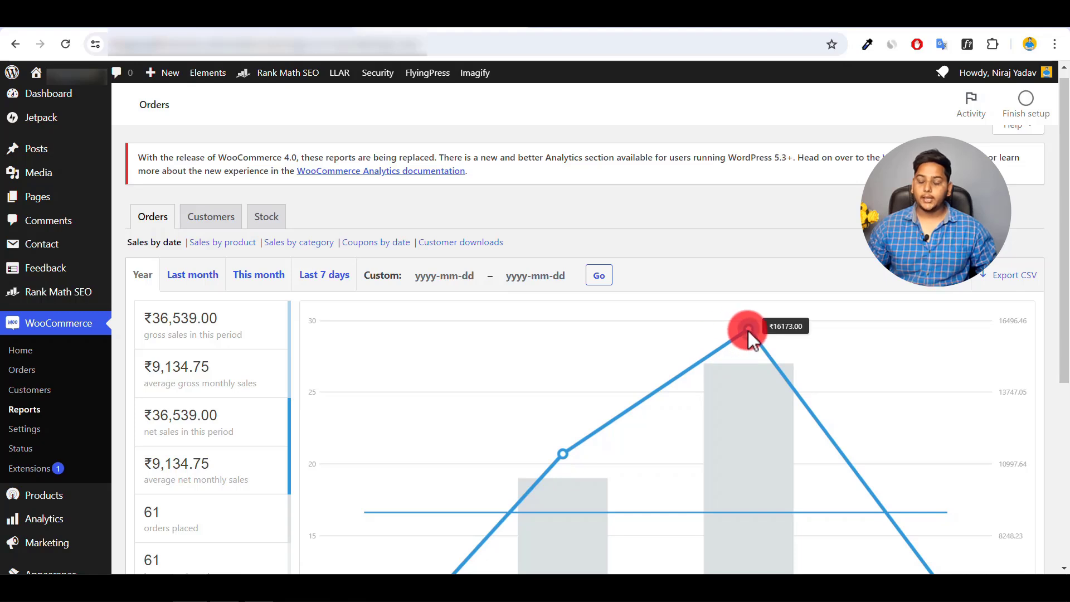
scroll(976, 372, "down", 5)
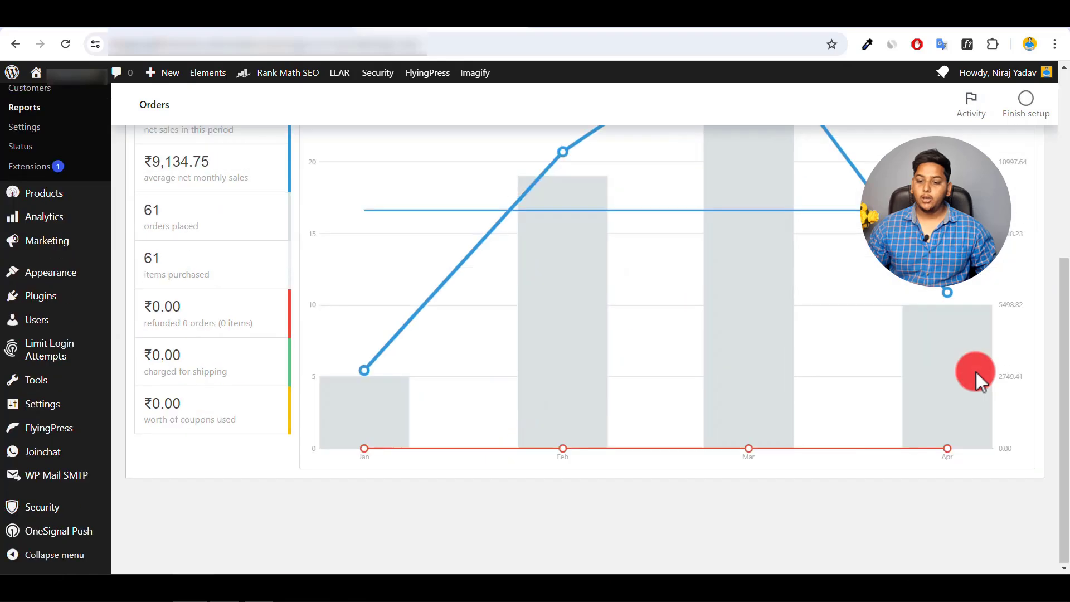
mouse_move(946, 294)
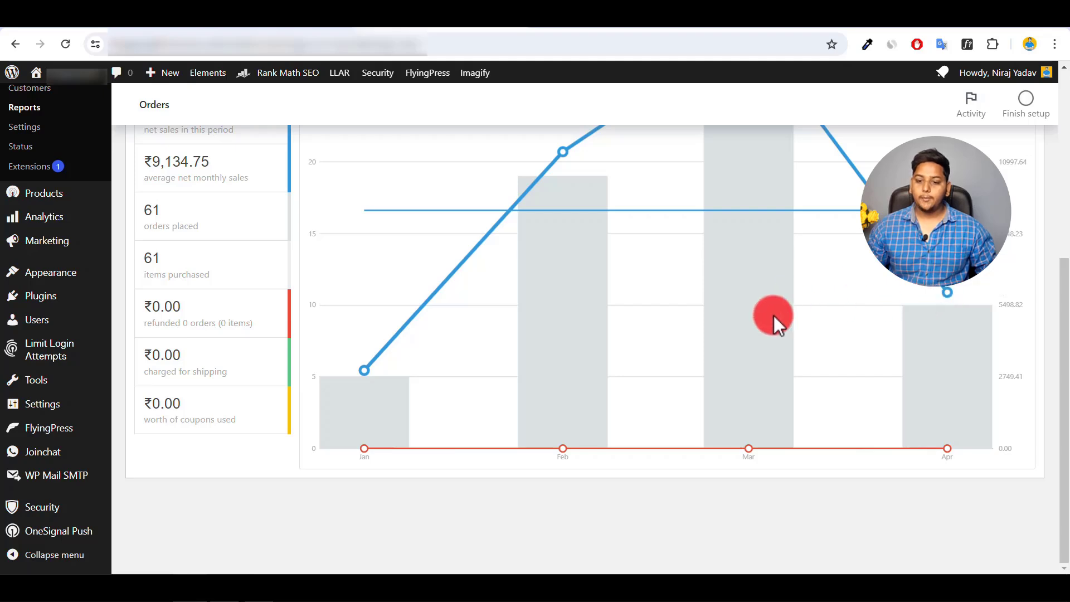
scroll(774, 315, "up", 5)
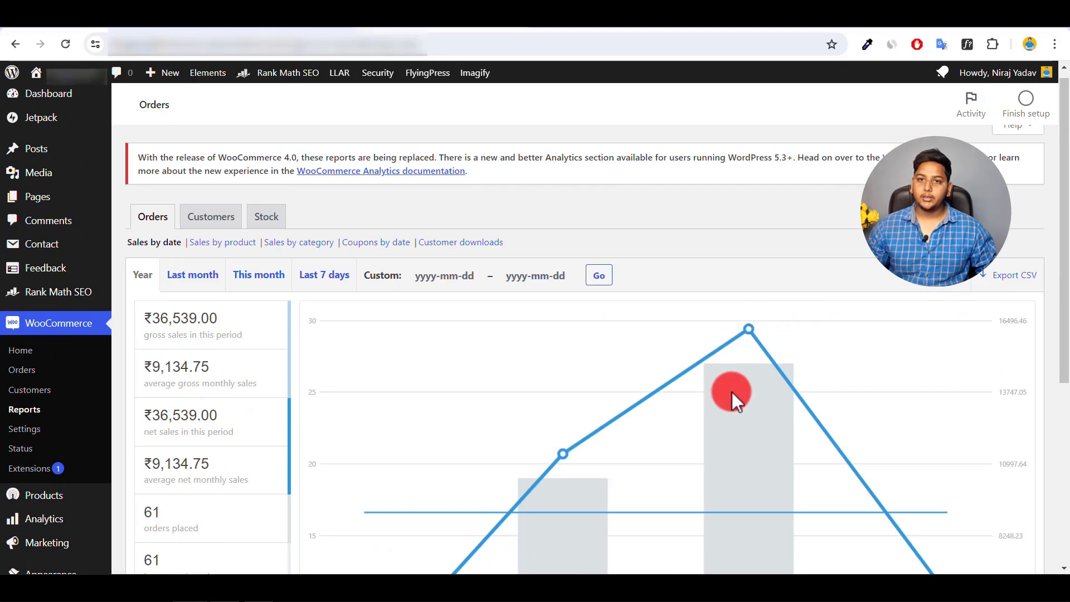
left_click_drag(1064, 201, 1063, 234)
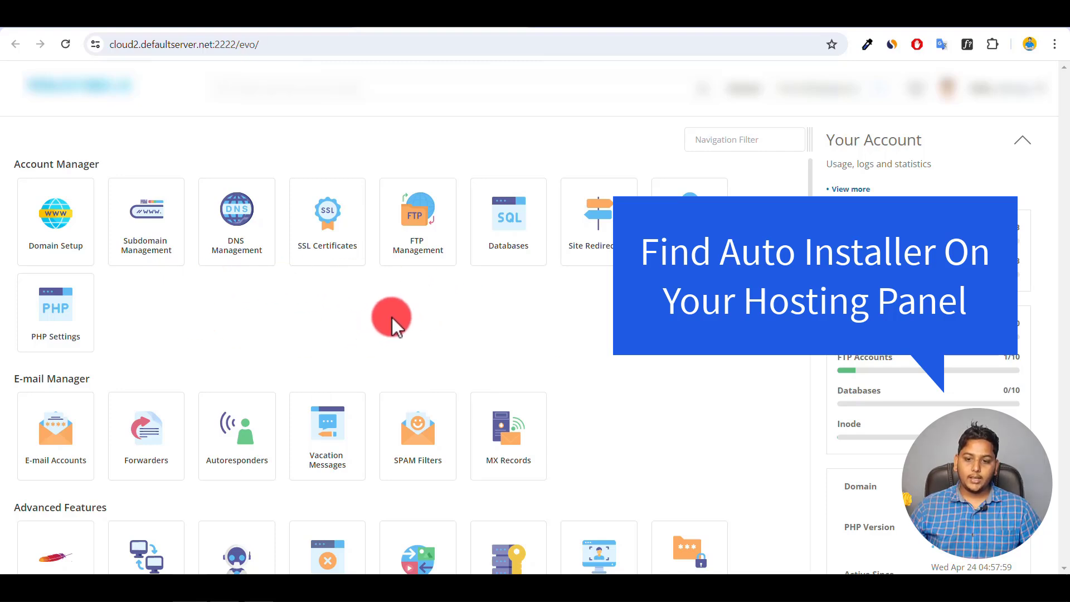
Launch Softaculous Auto Installer from the hosting panel's Extra Features and start a WordPress installation
scroll(393, 319, "down", 5)
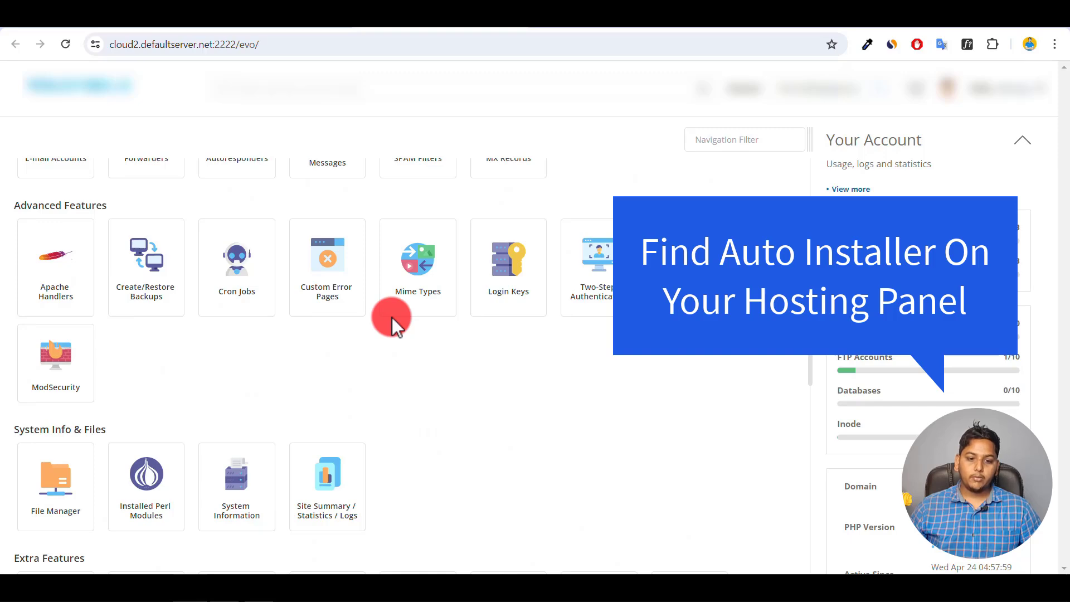
scroll(392, 316, "down", 5)
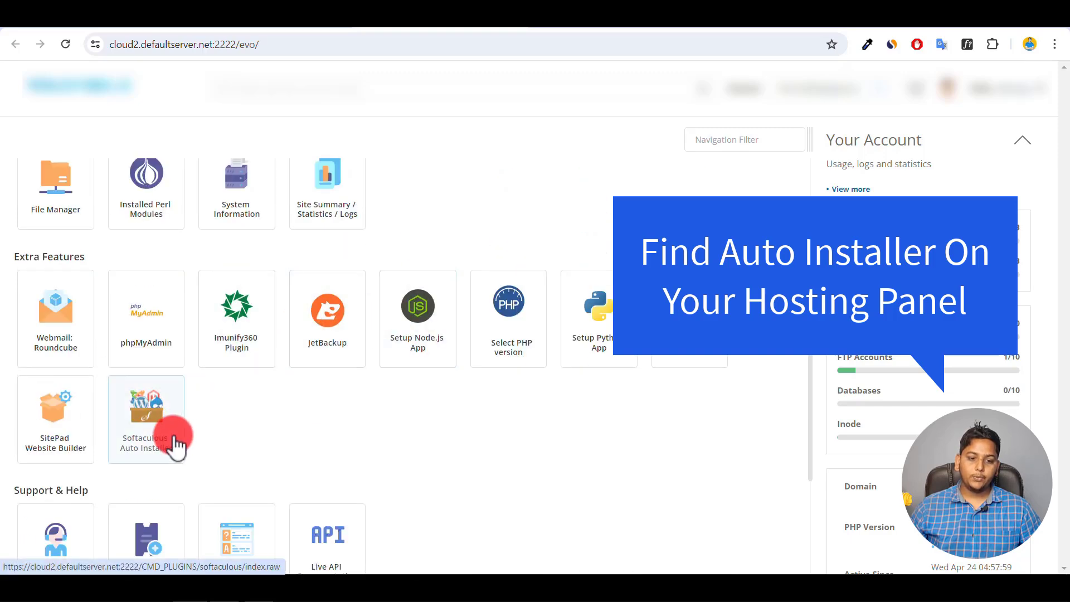
left_click(148, 431)
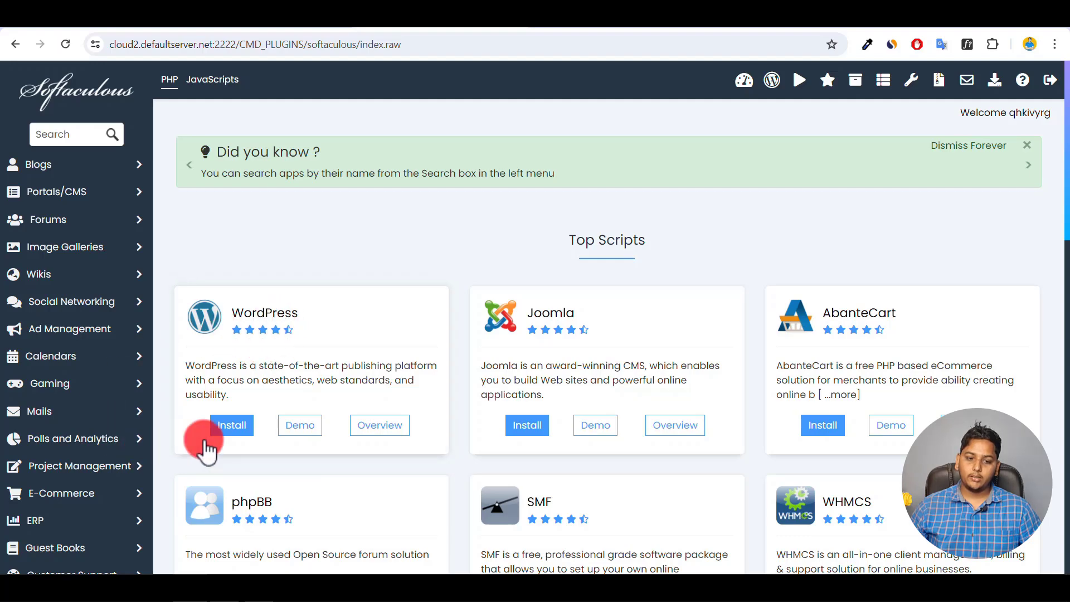
left_click(228, 430)
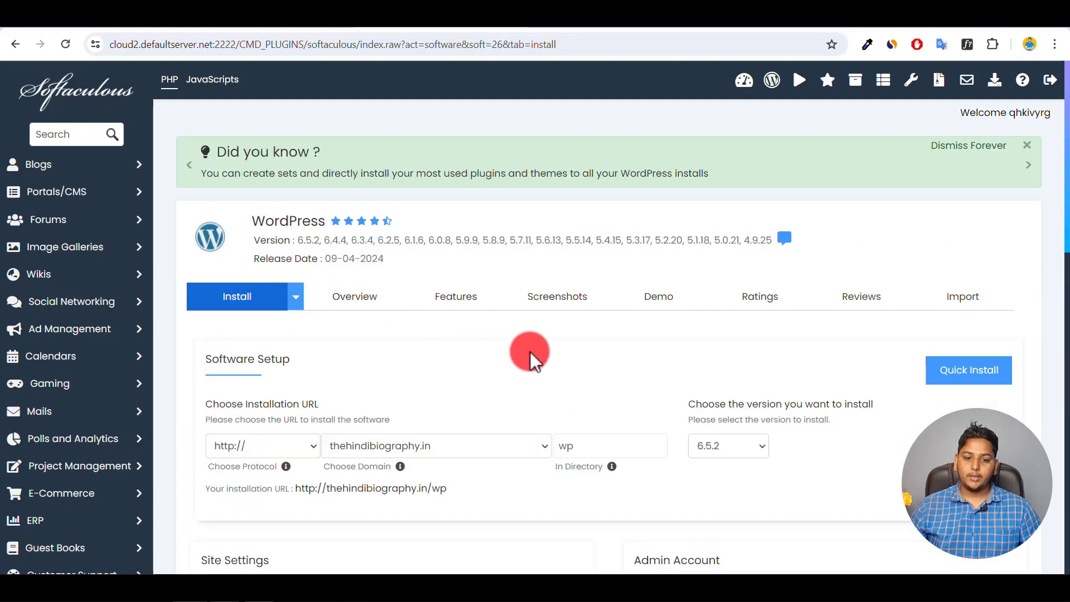
scroll(530, 353, "down", 5)
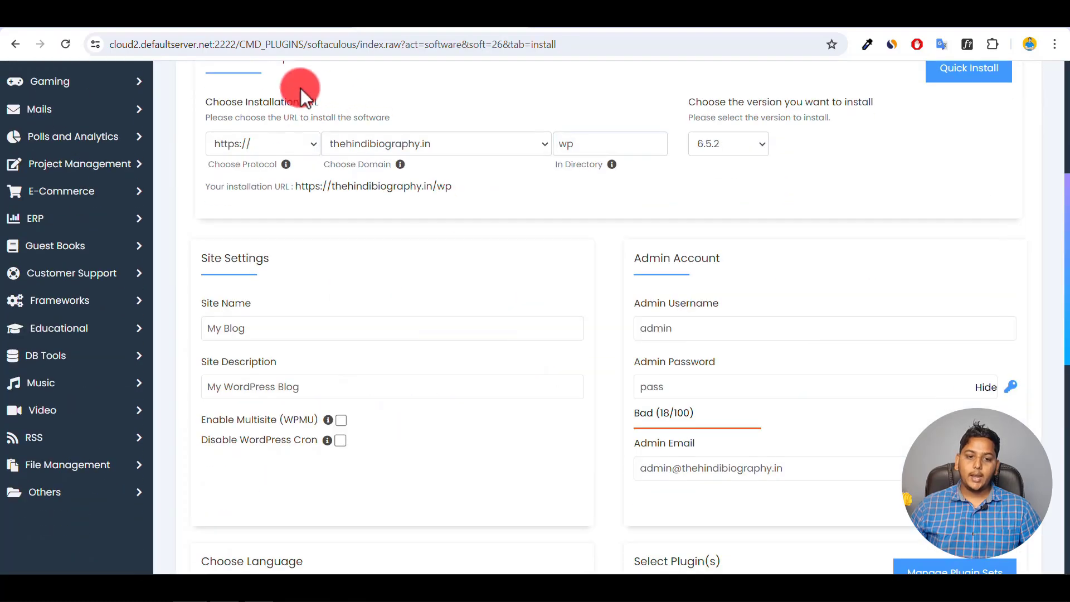
left_click(308, 145)
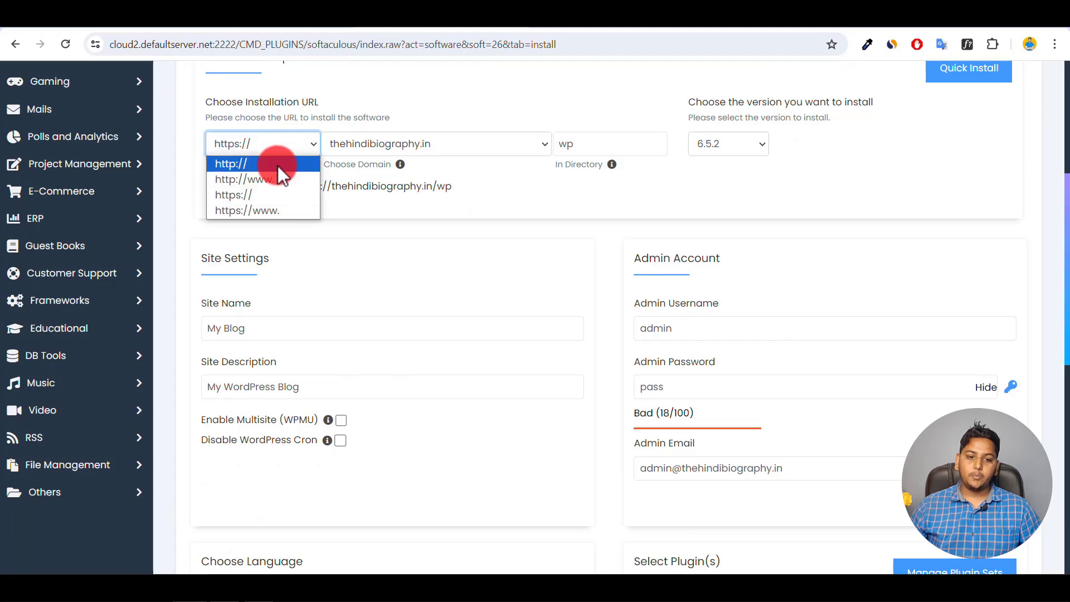
left_click(235, 194)
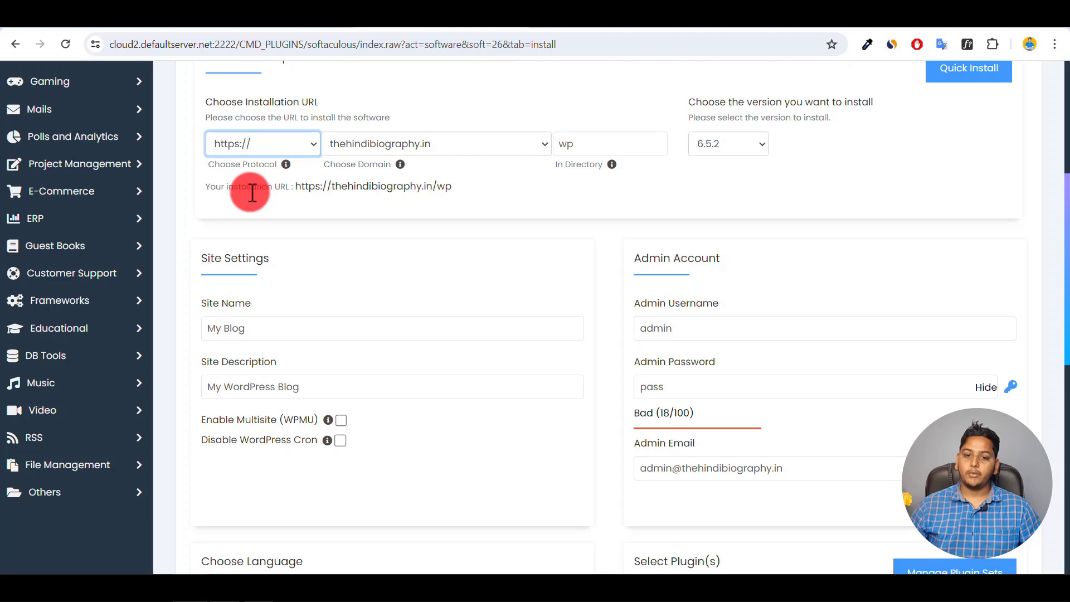
left_click(585, 144)
left_click_drag(588, 145, 562, 145)
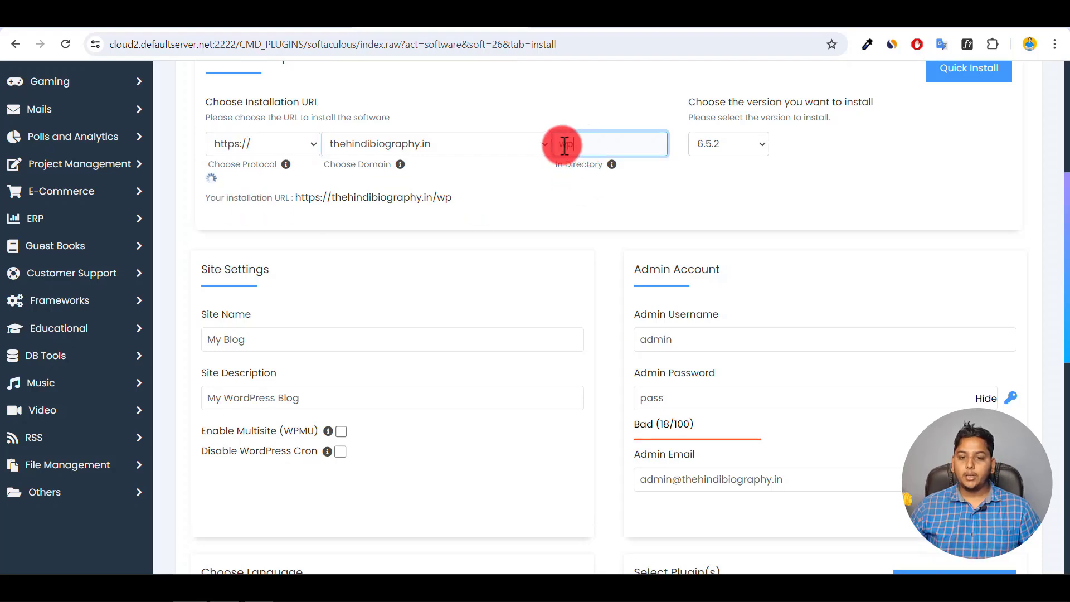
key("BackSpace")
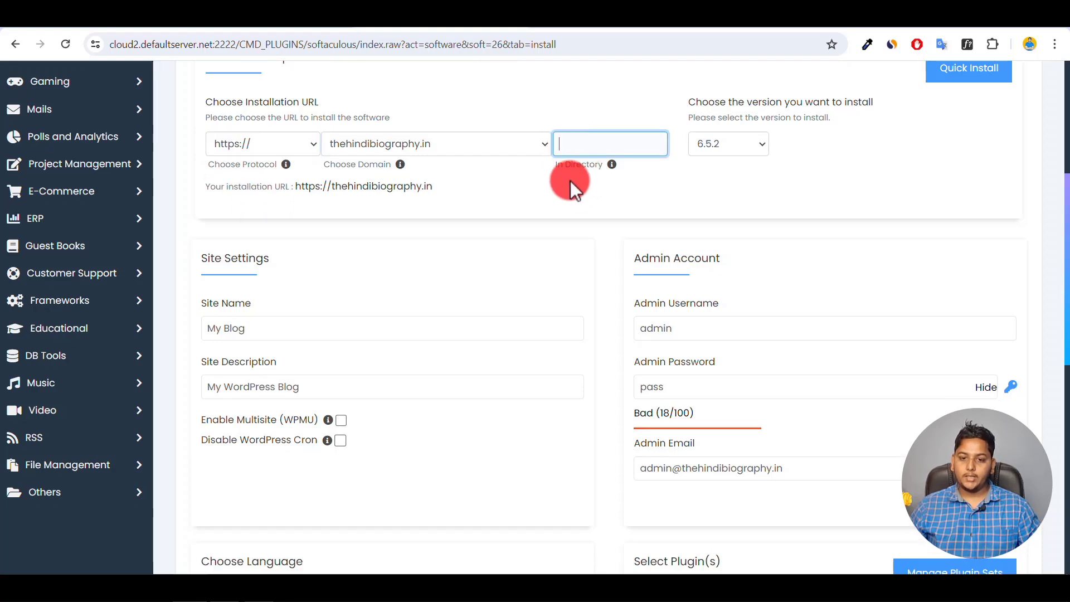
left_click(564, 189)
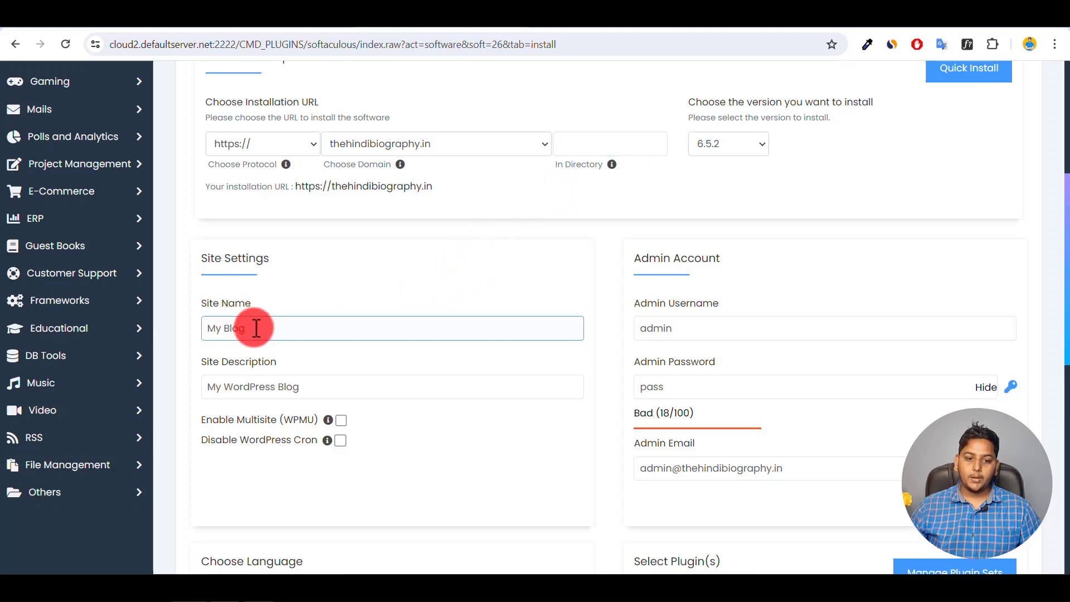
Set the site name to "Hindi Store" and the site description to "Digital Products Are Here"
left_click_drag(251, 328, 206, 331)
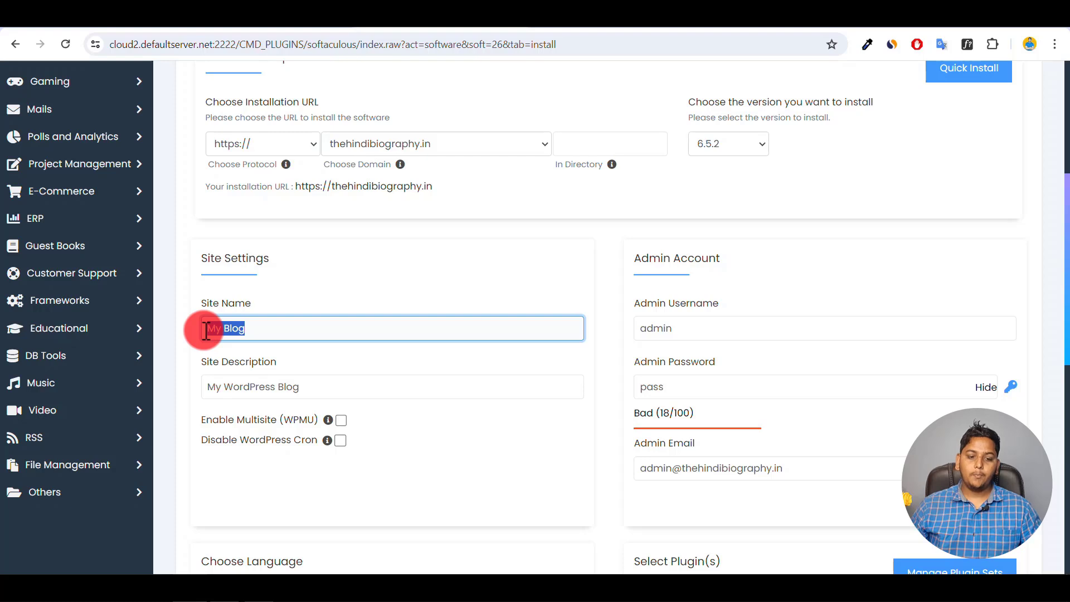
type("Hin")
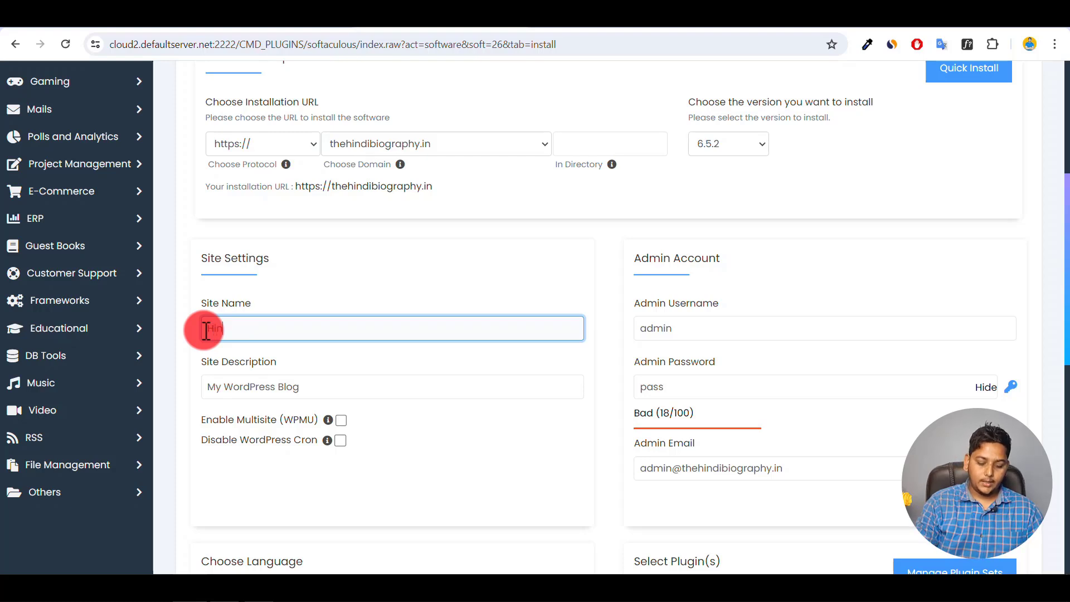
type("di S")
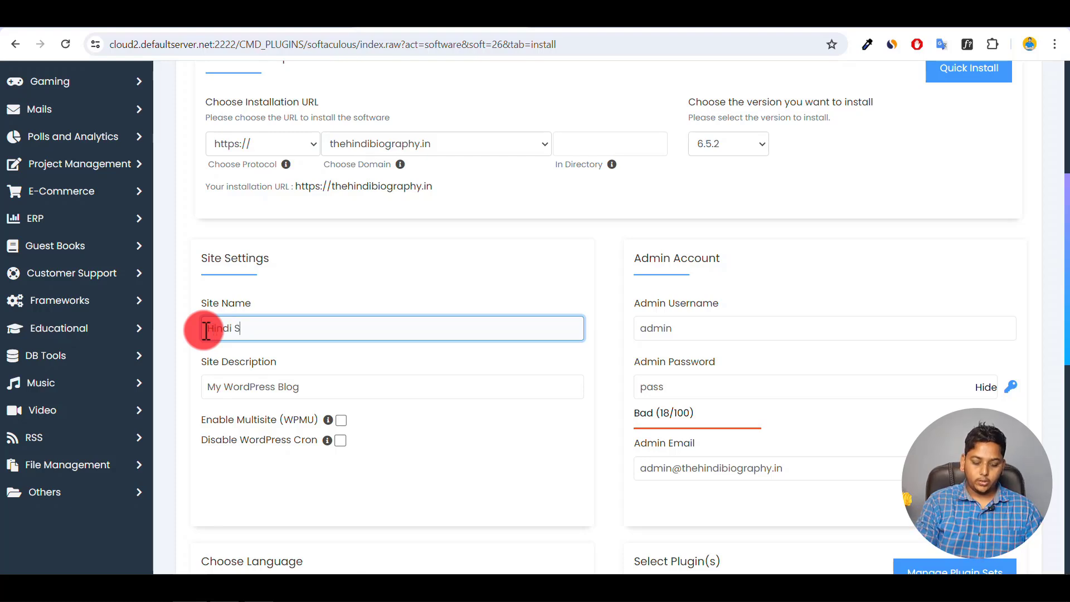
type("tore")
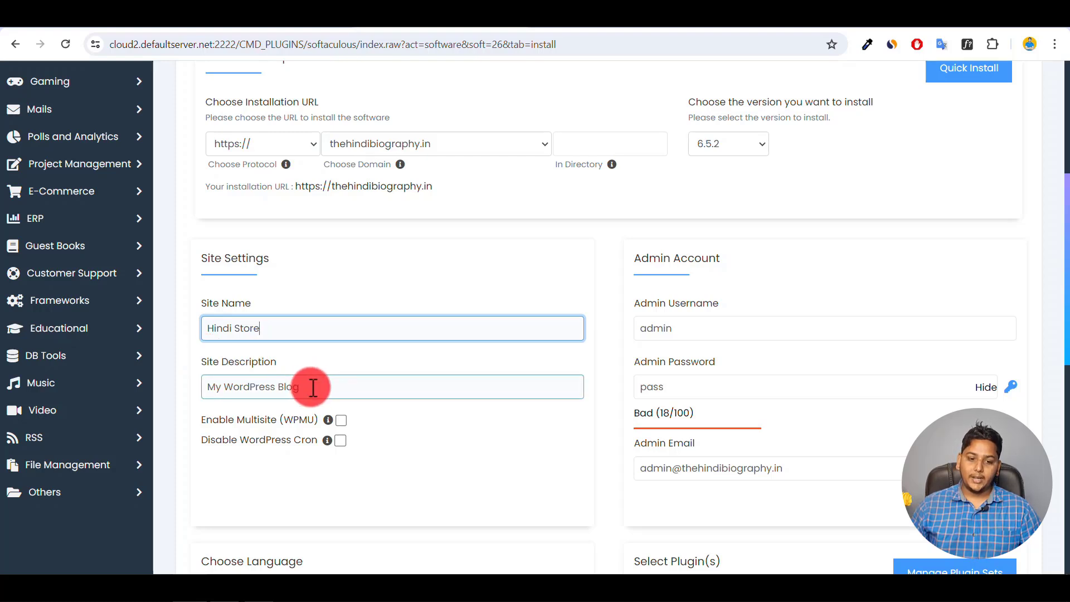
left_click_drag(313, 388, 191, 384)
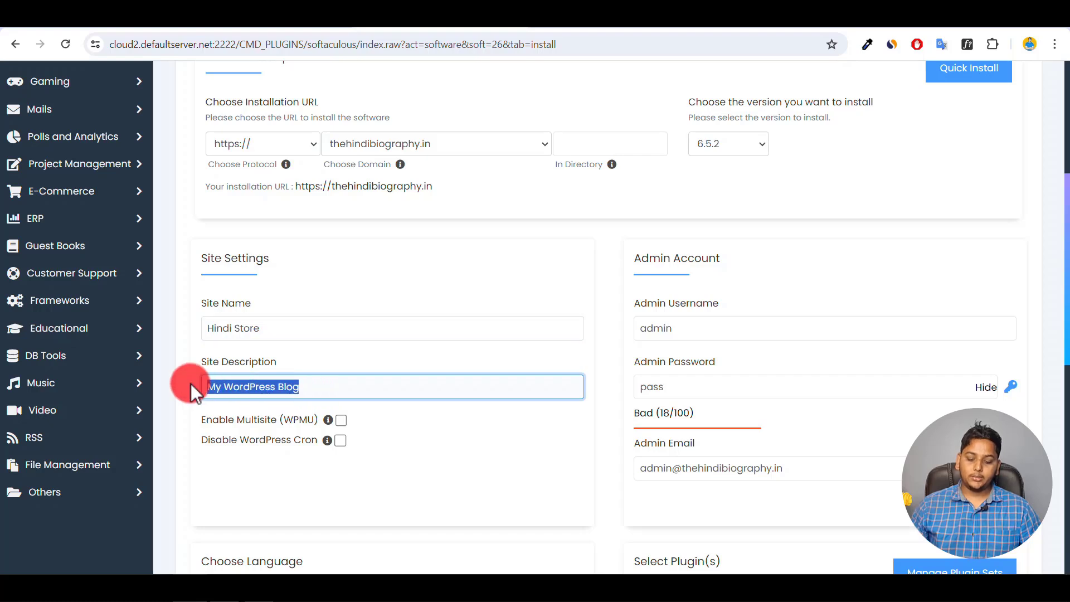
key("BackSpace")
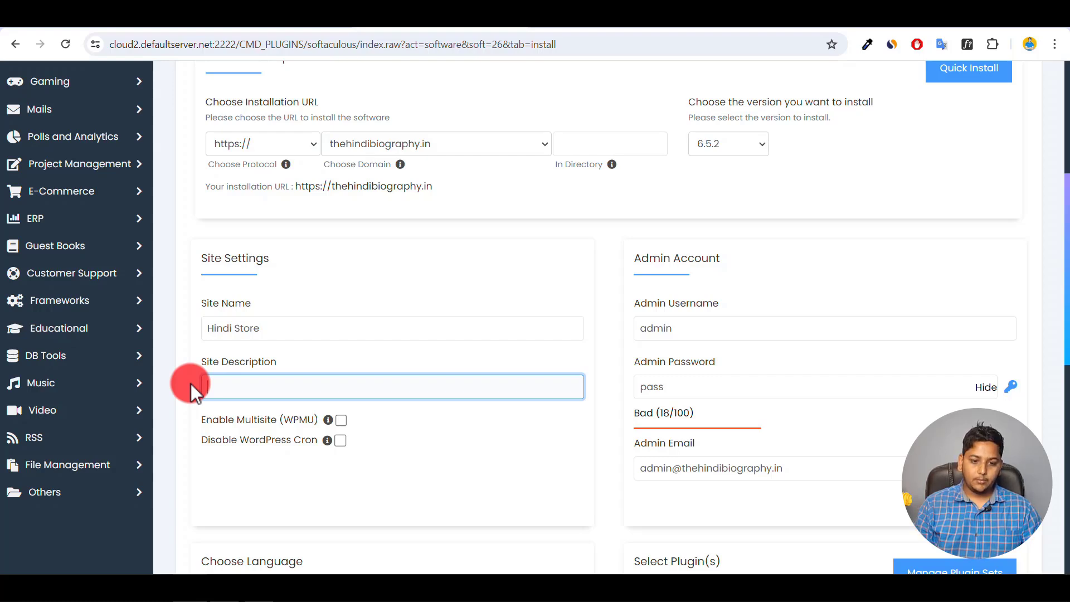
type("Digital Products Are Here")
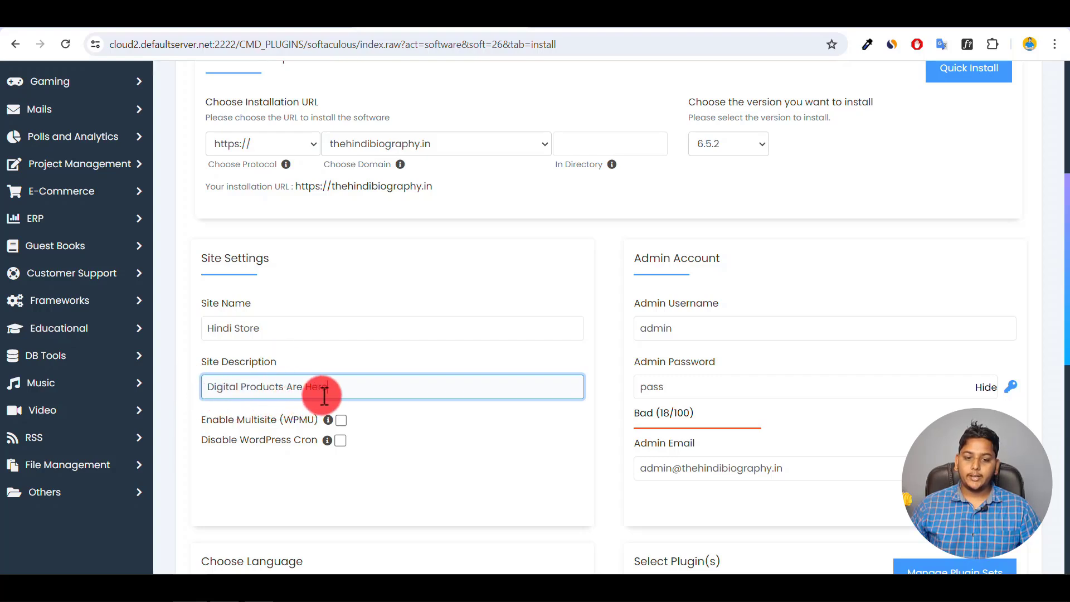
Replace the default admin password with a new strong account password
left_click(681, 330)
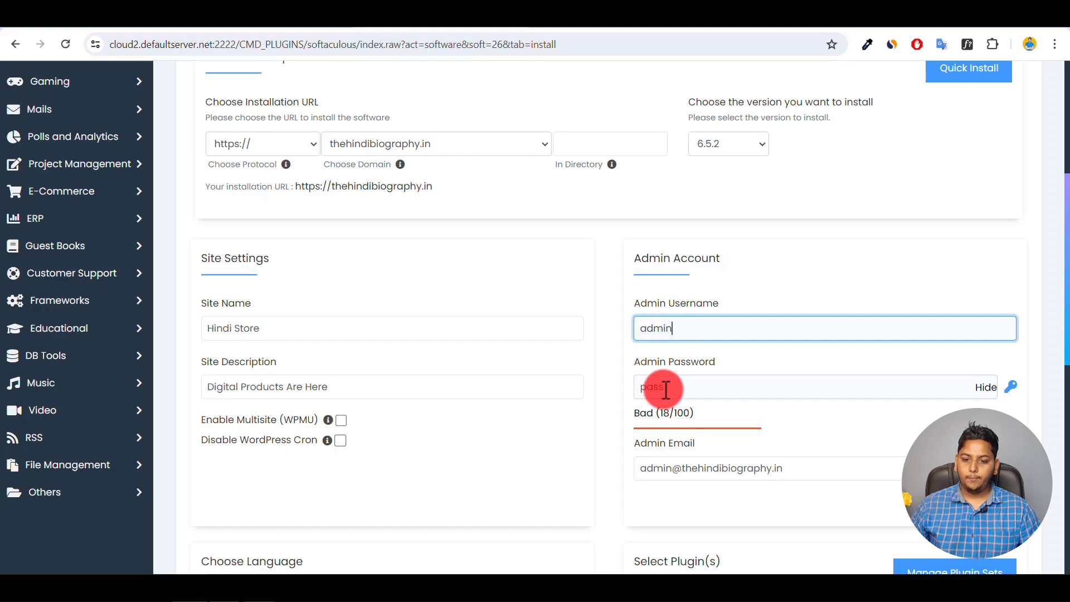
left_click(685, 386)
left_click_drag(685, 385, 611, 386)
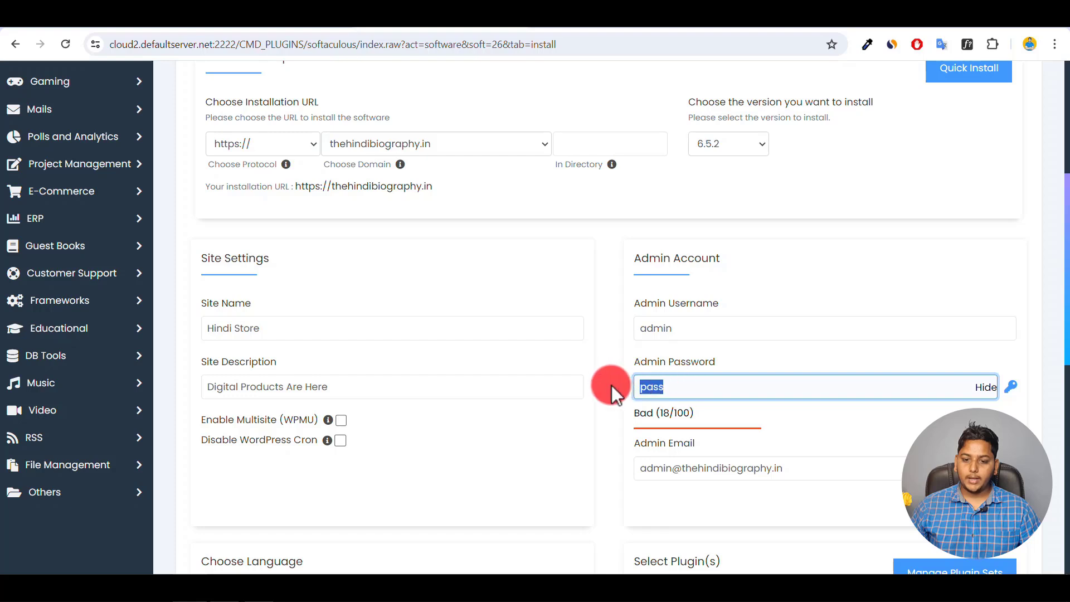
key("BackSpace")
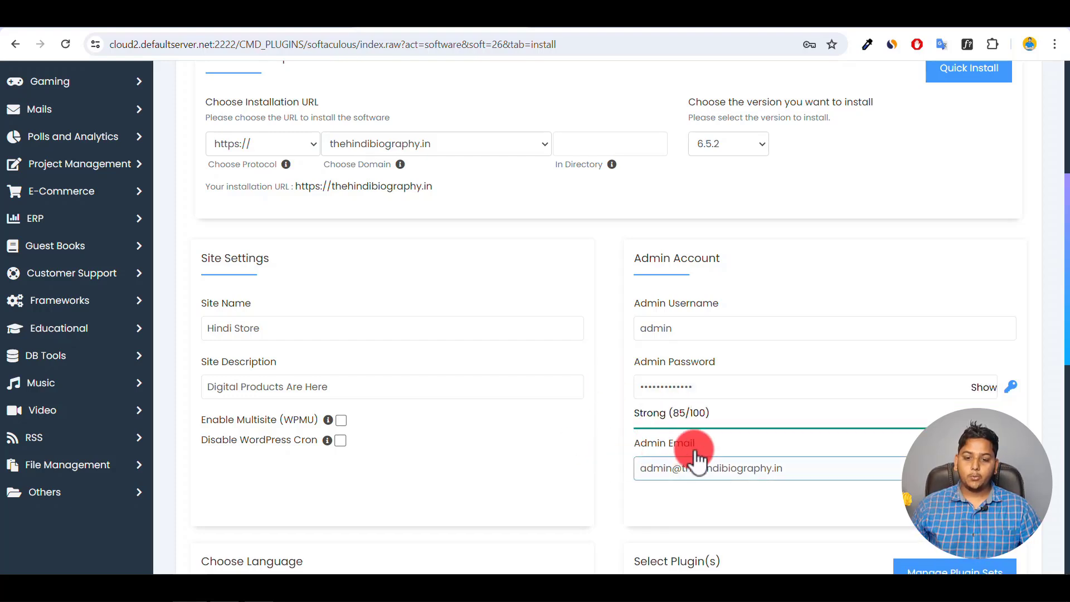
Run the WordPress installation with the entered site and admin settings
scroll(743, 483, "down", 5)
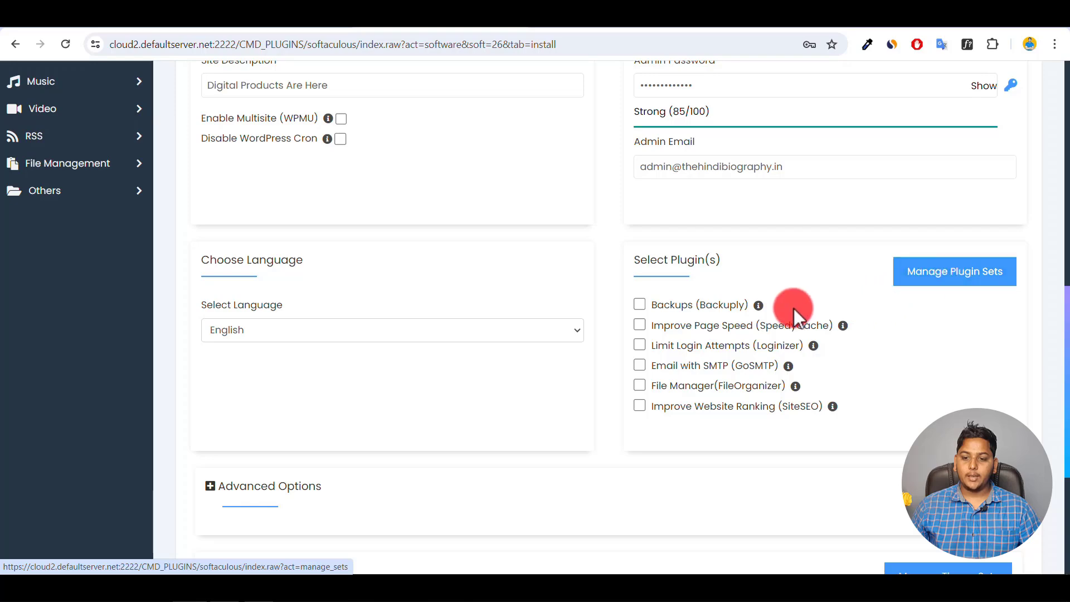
scroll(878, 354, "down", 5)
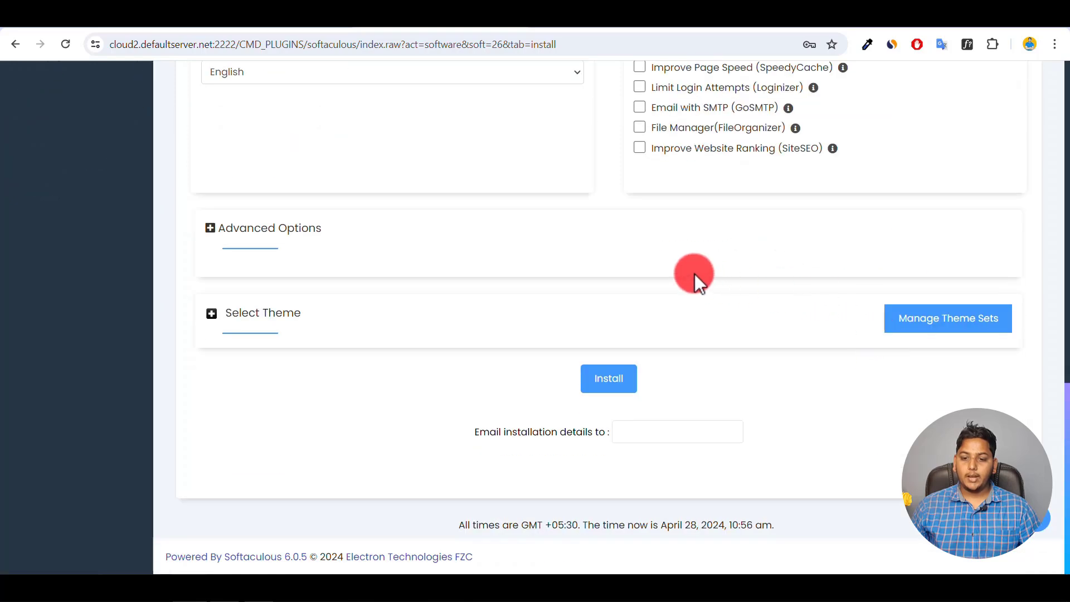
left_click(611, 379)
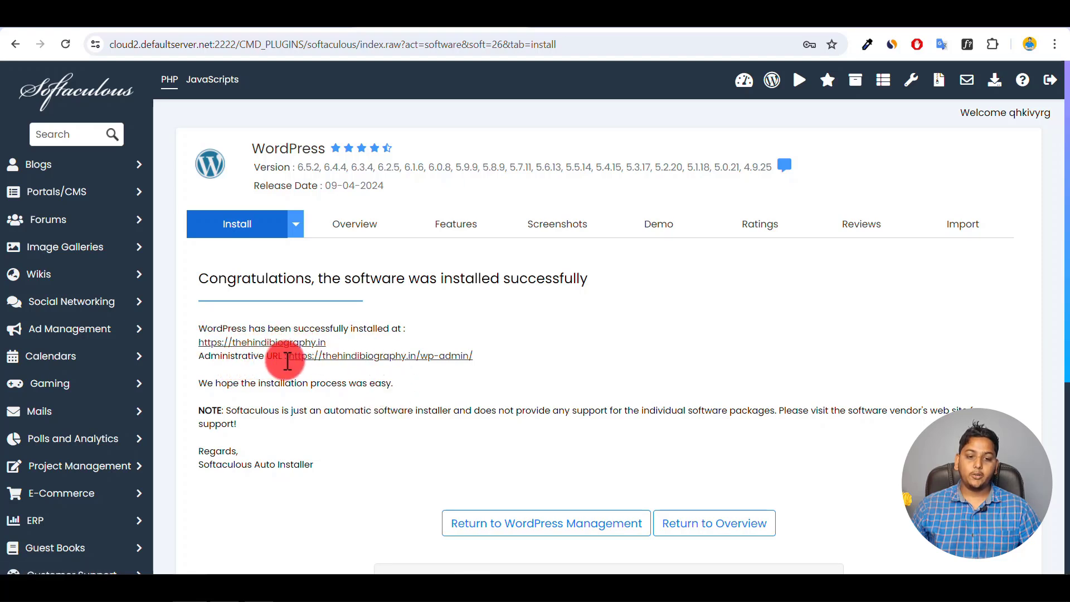
Open the new site's wp-admin address in a separate tab and dismiss the dashboard's WordPress welcome panel
right_click(371, 359)
left_click(417, 372)
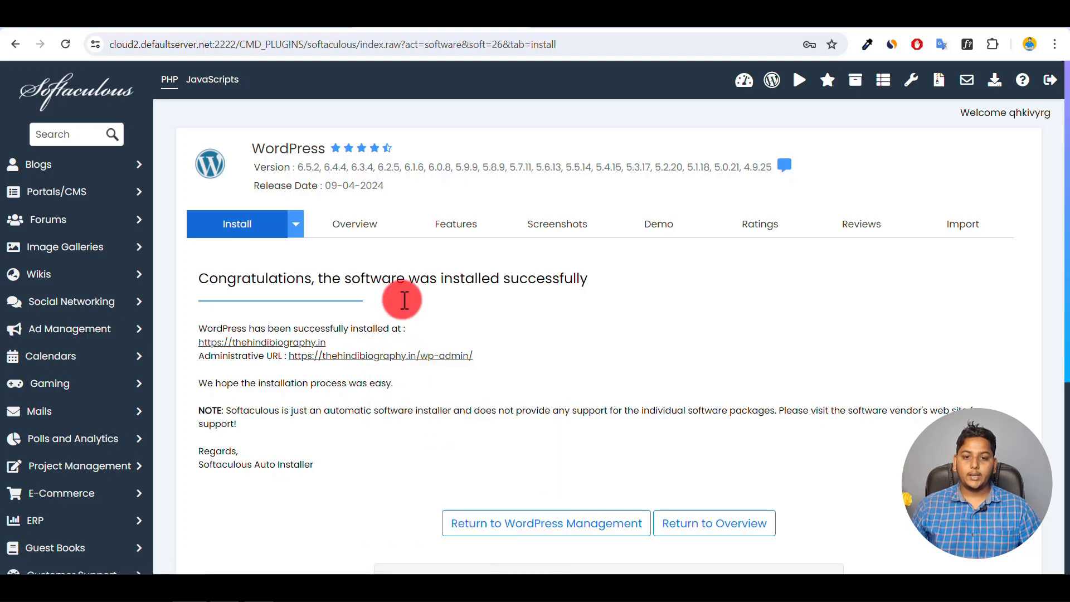
left_click(584, 25)
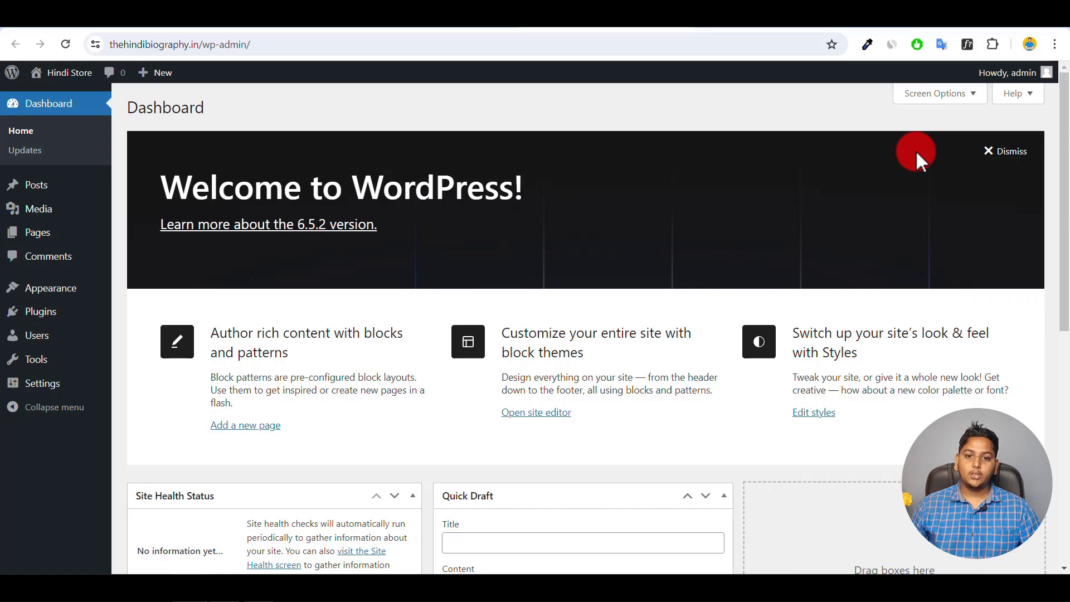
left_click(1018, 153)
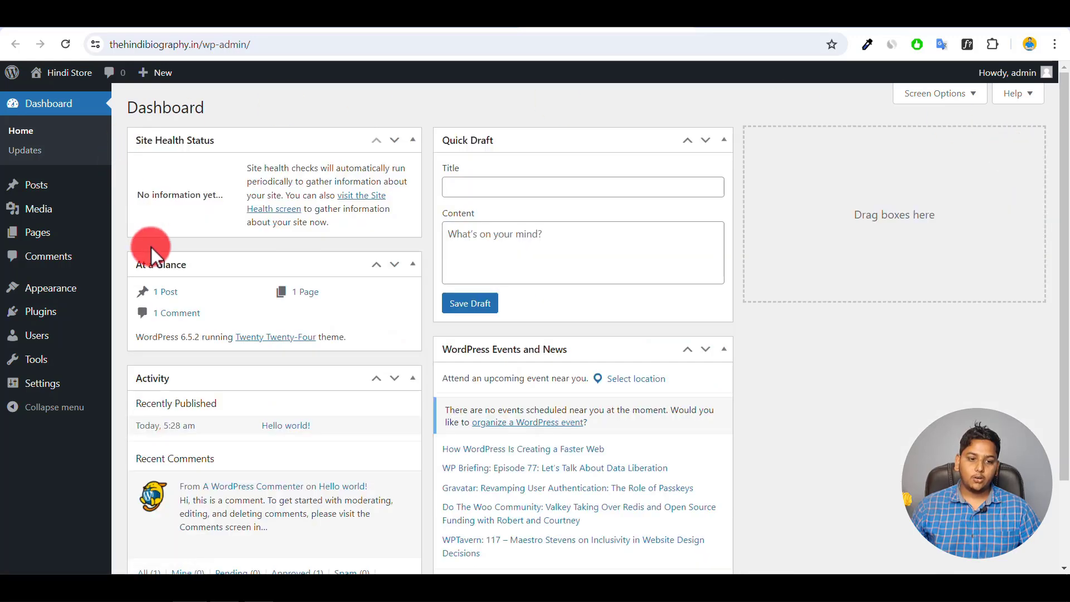
Delete the preinstalled Hello Dolly and Akismet Anti-spam plugins from the site
mouse_move(43, 334)
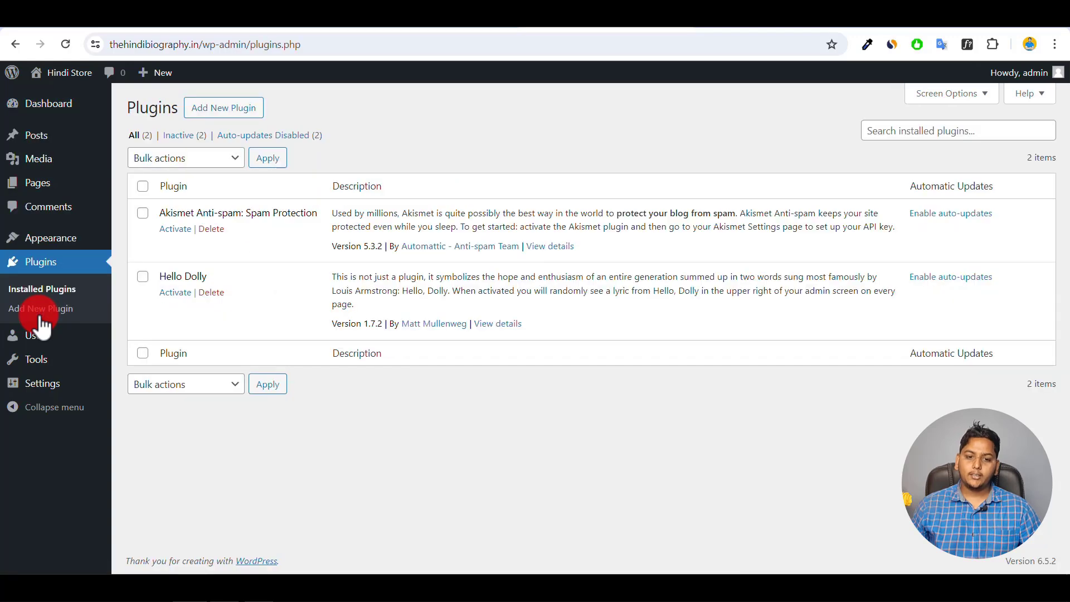
left_click(167, 293)
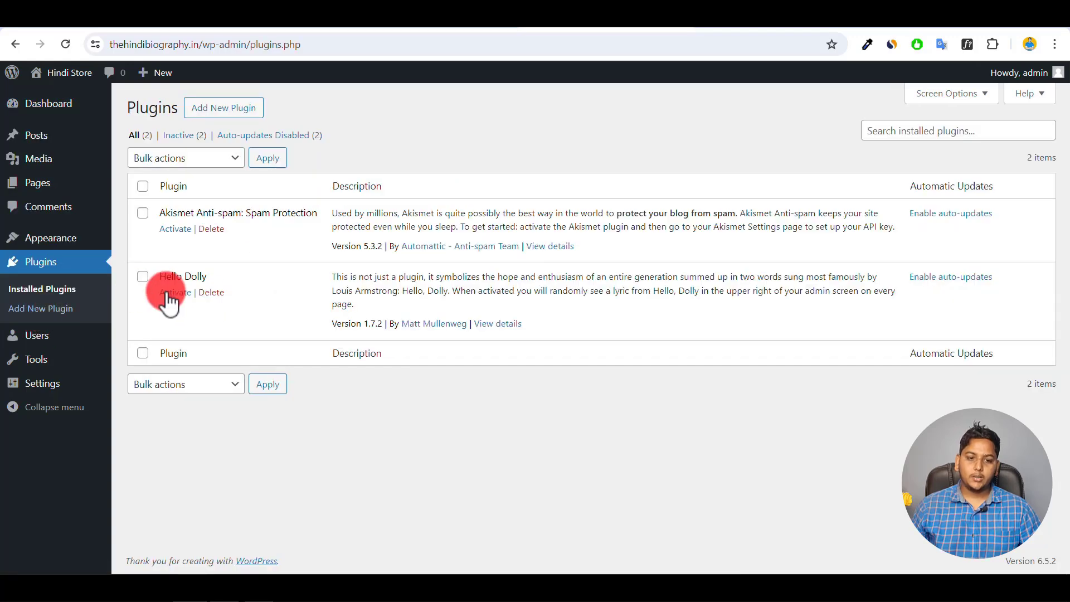
left_click(212, 293)
left_click(594, 135)
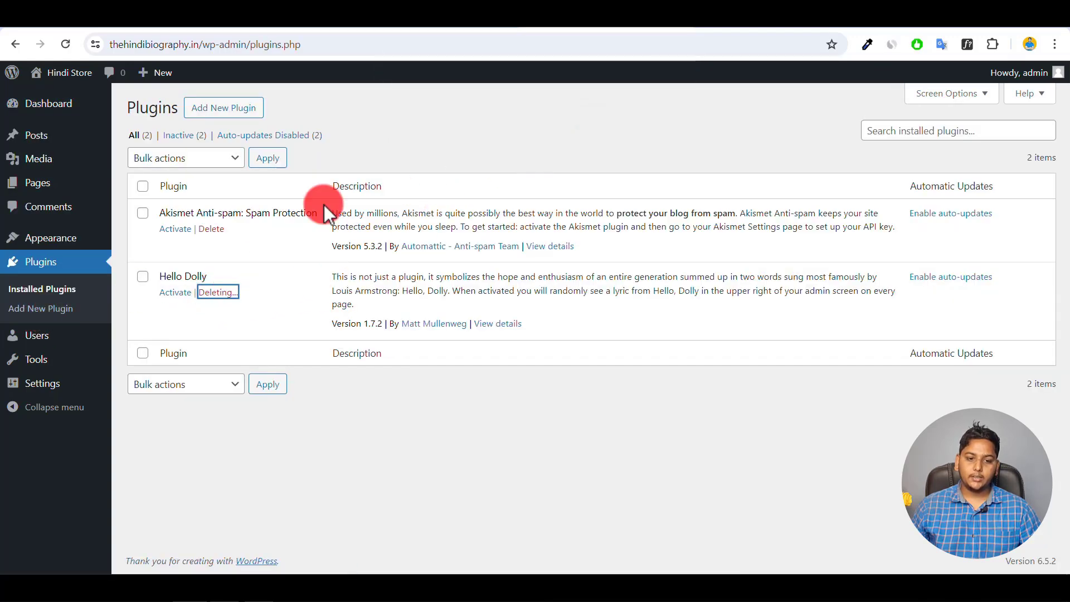
left_click(211, 229)
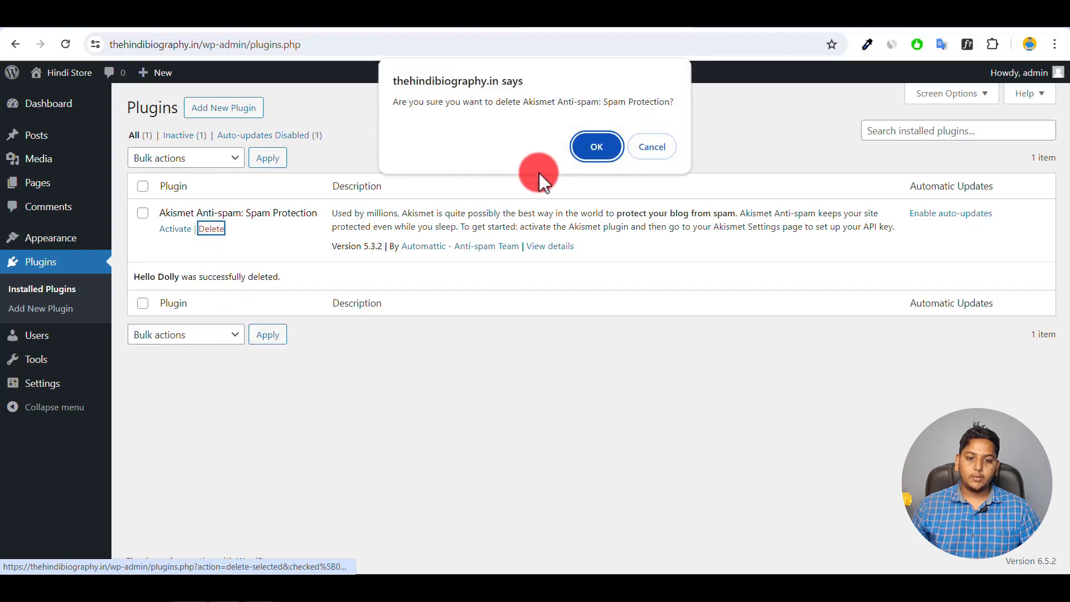
left_click(590, 148)
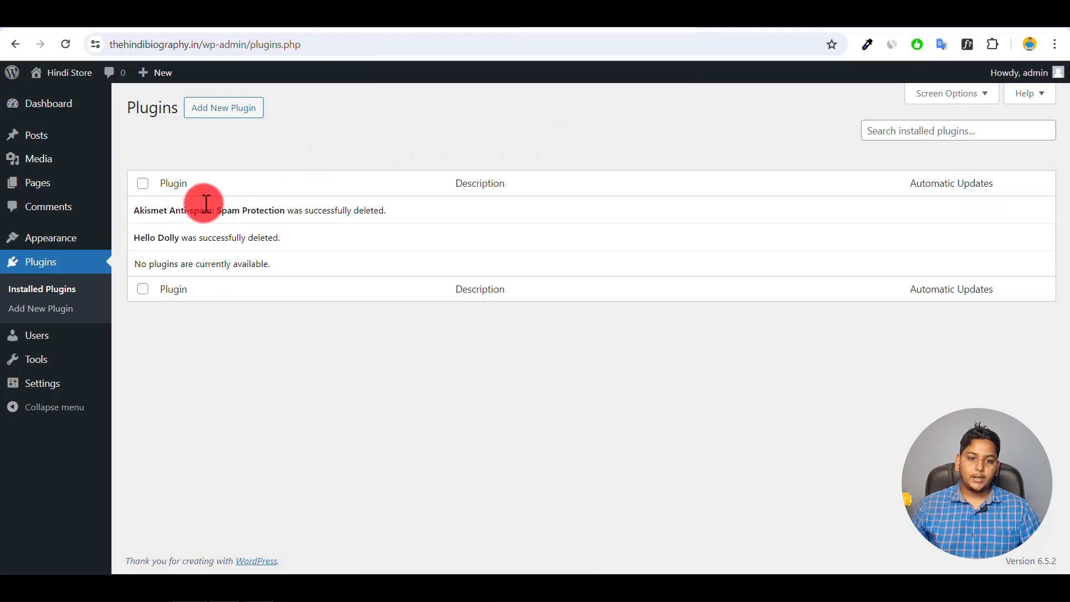
Delete the inactive Twenty Twenty-Three and Twenty Twenty-Two themes
mouse_move(61, 245)
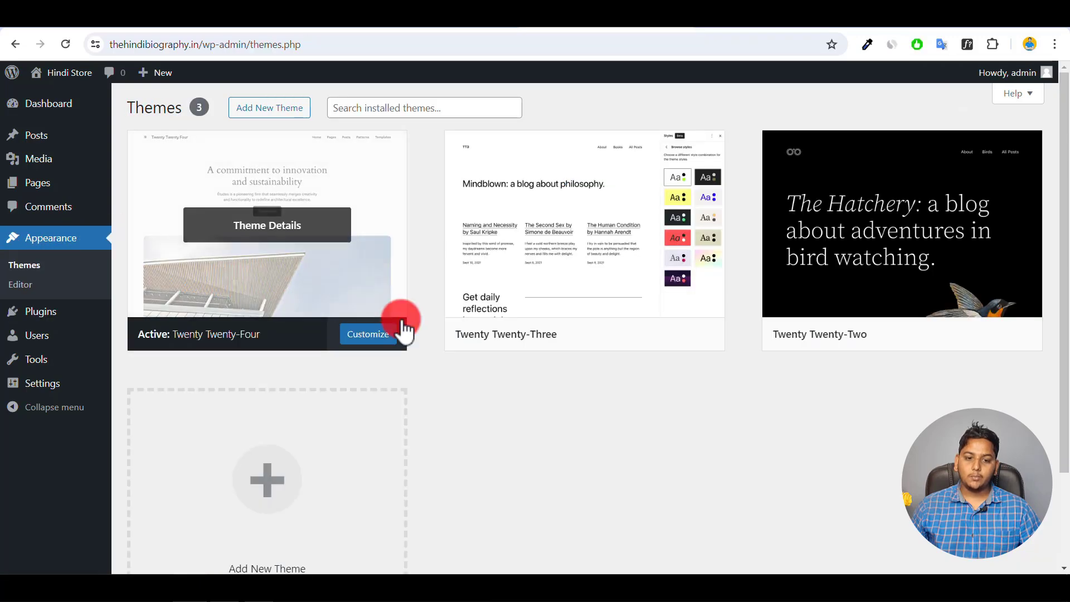
left_click(521, 344)
left_click(620, 543)
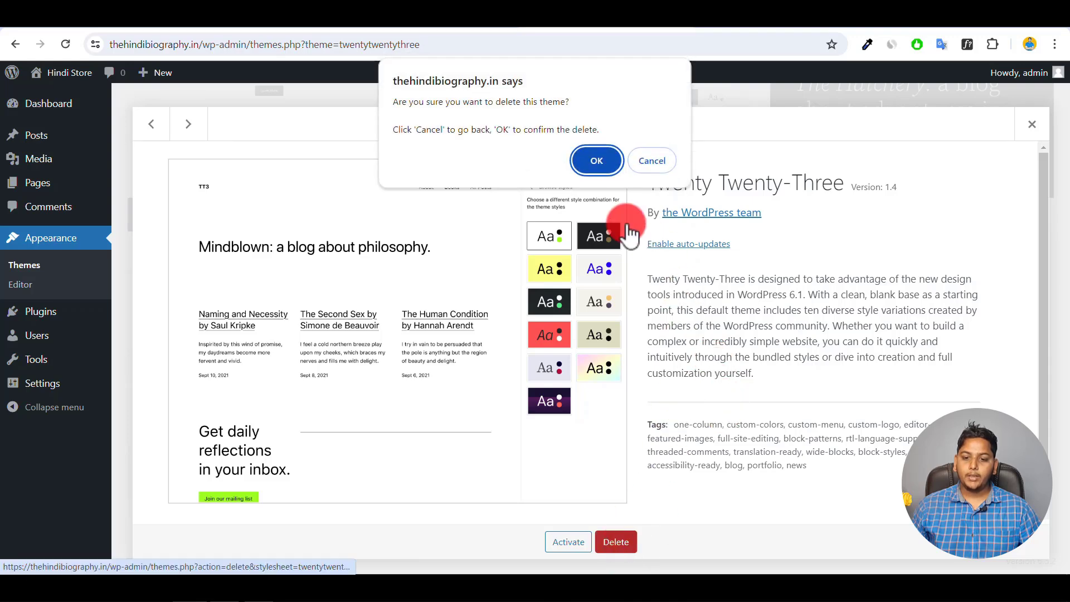
left_click(596, 160)
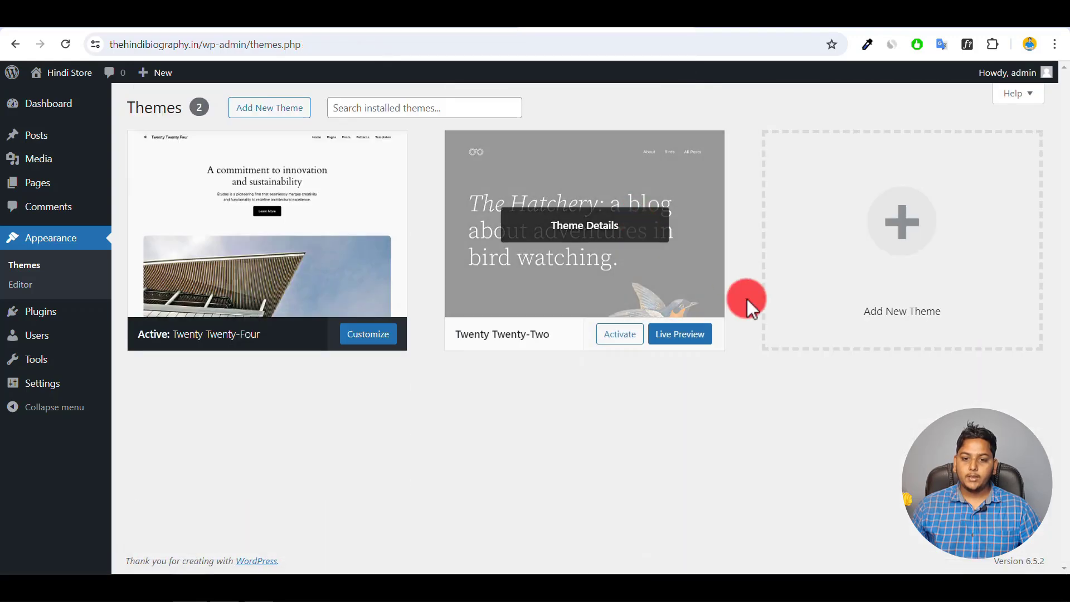
left_click(557, 343)
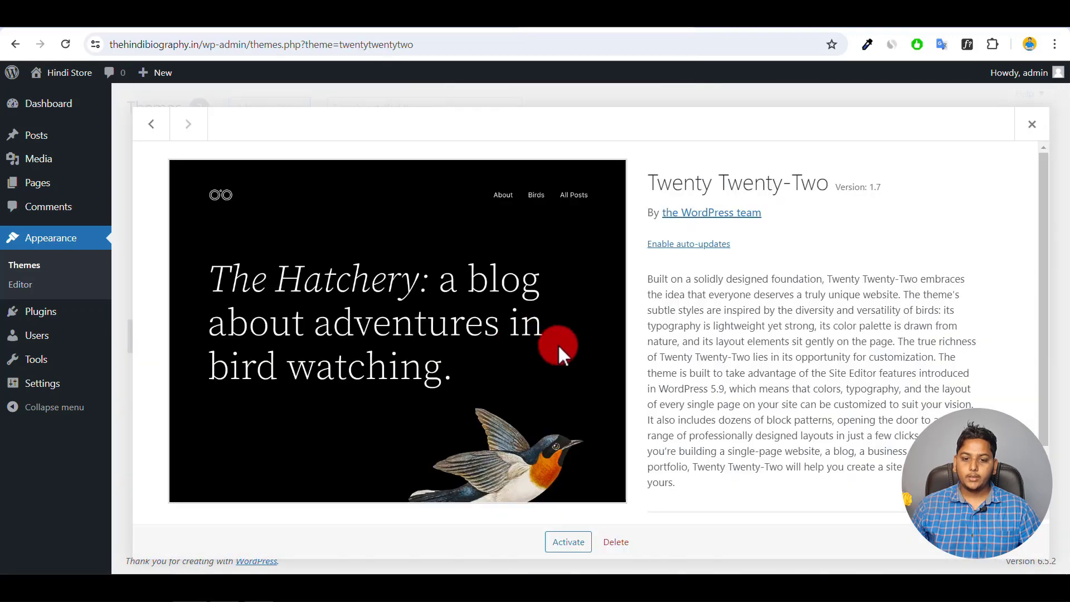
left_click(619, 543)
left_click(595, 157)
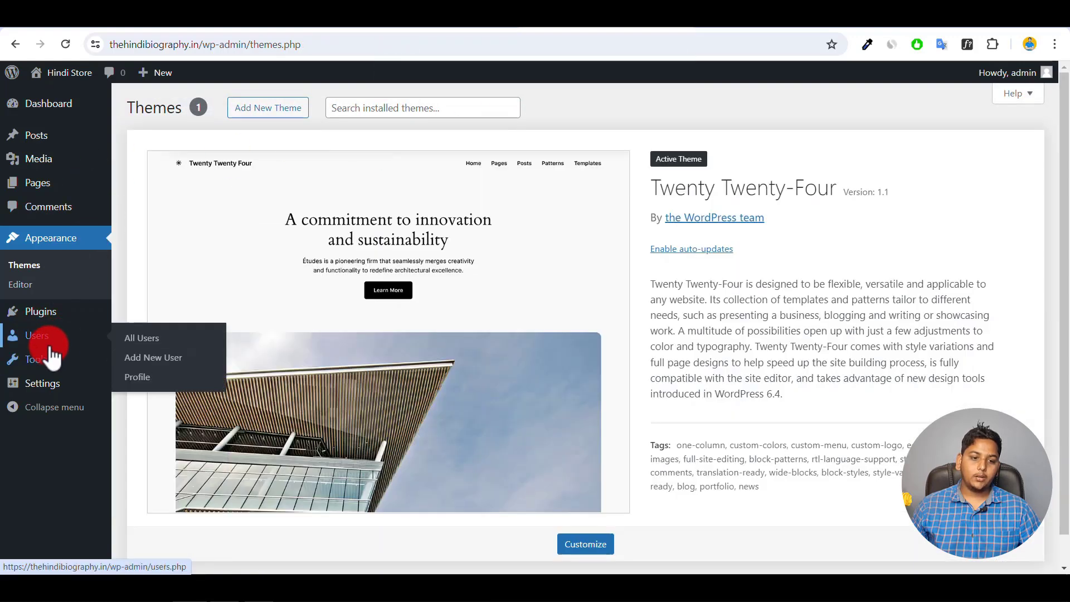
Change the site's permalink structure to Post name and save the setting
mouse_move(49, 390)
left_click(139, 405)
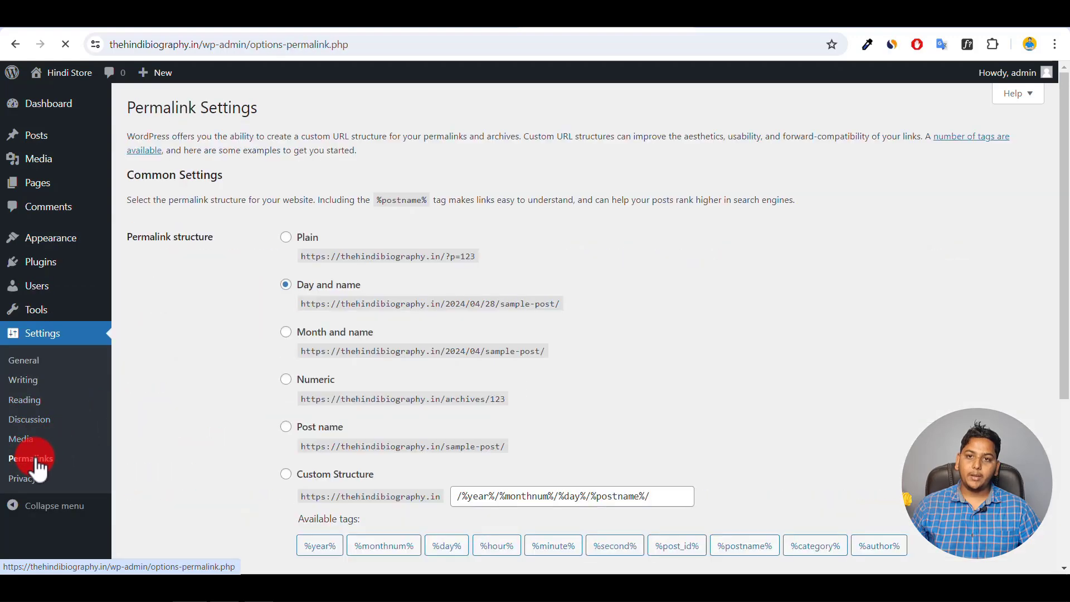
scroll(266, 390, "down", 5)
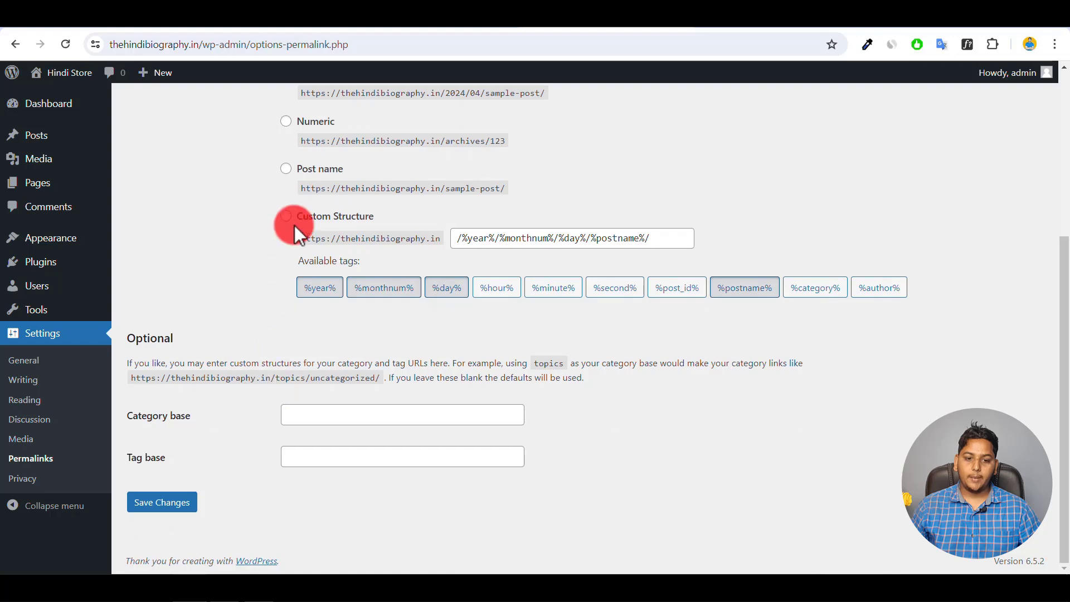
left_click(286, 170)
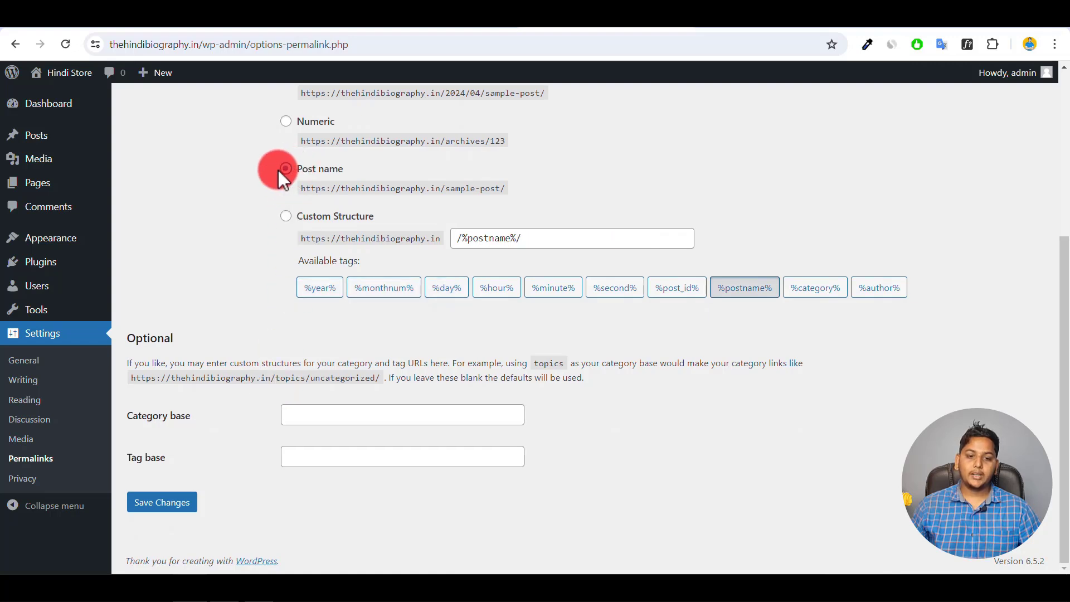
left_click(163, 503)
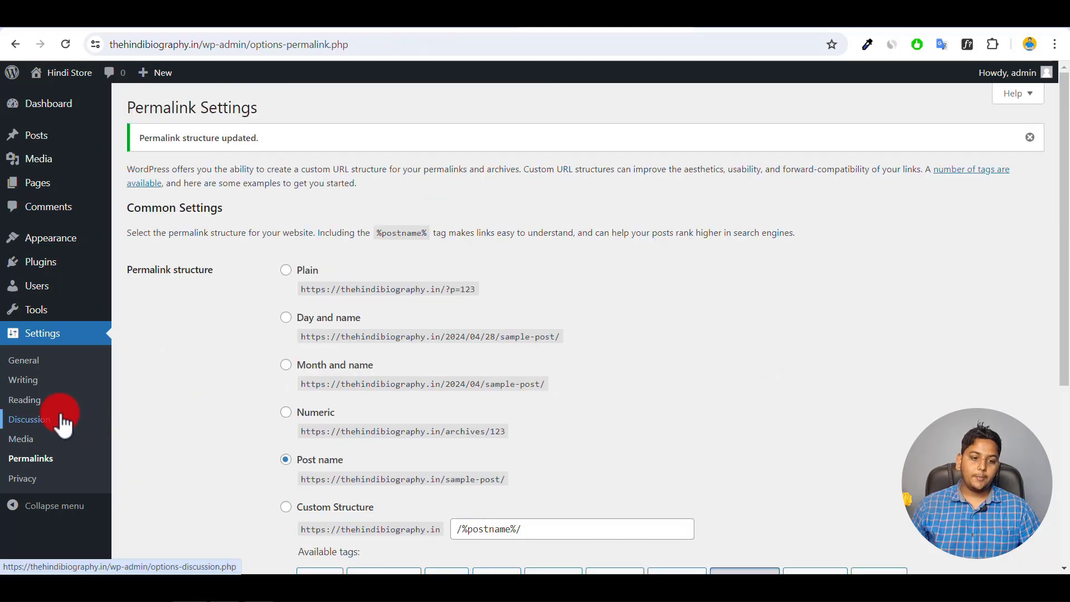
Move the sample "Hello world!" post to the trash and permanently delete it by emptying the trash
mouse_move(40, 116)
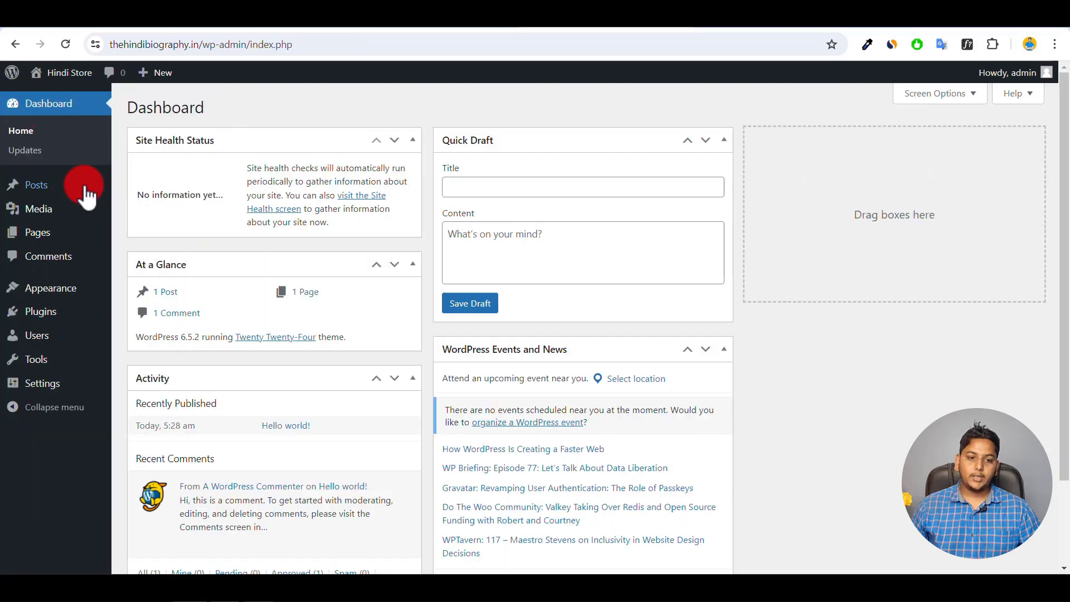
mouse_move(50, 214)
mouse_move(39, 191)
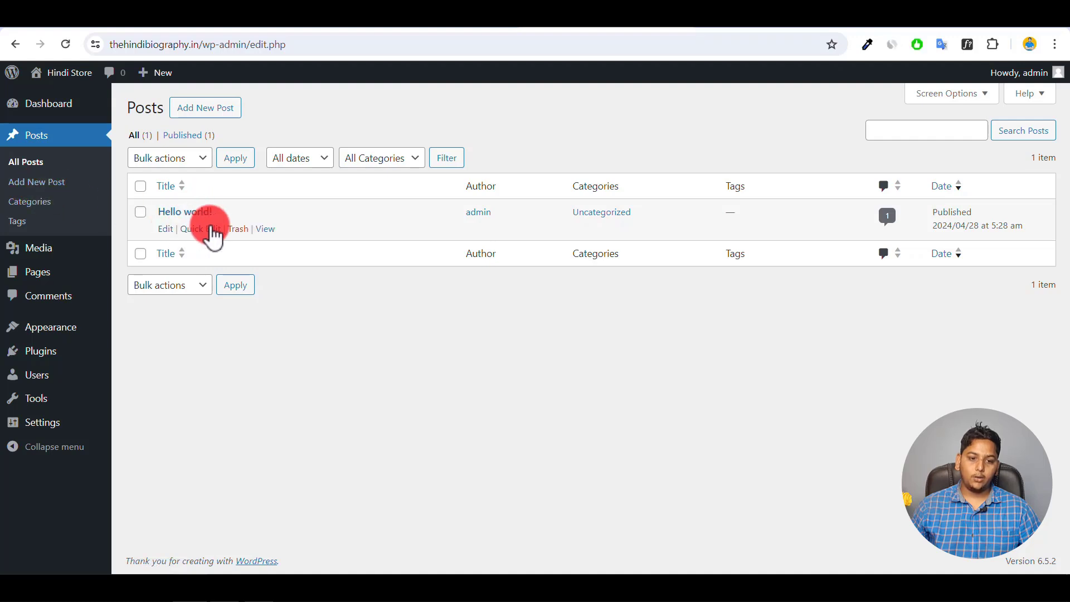
left_click(238, 230)
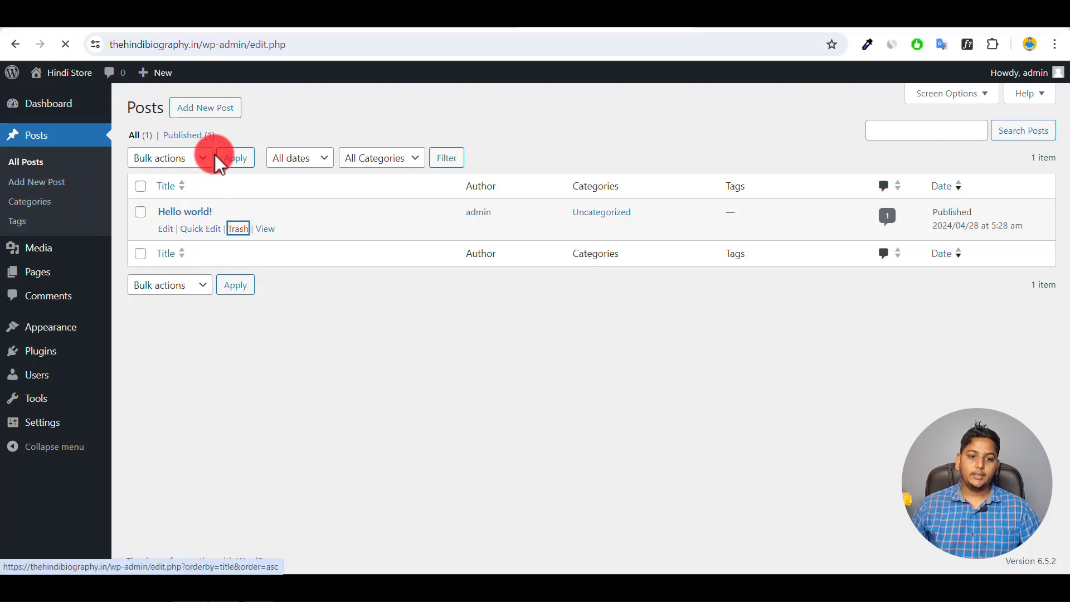
left_click(176, 179)
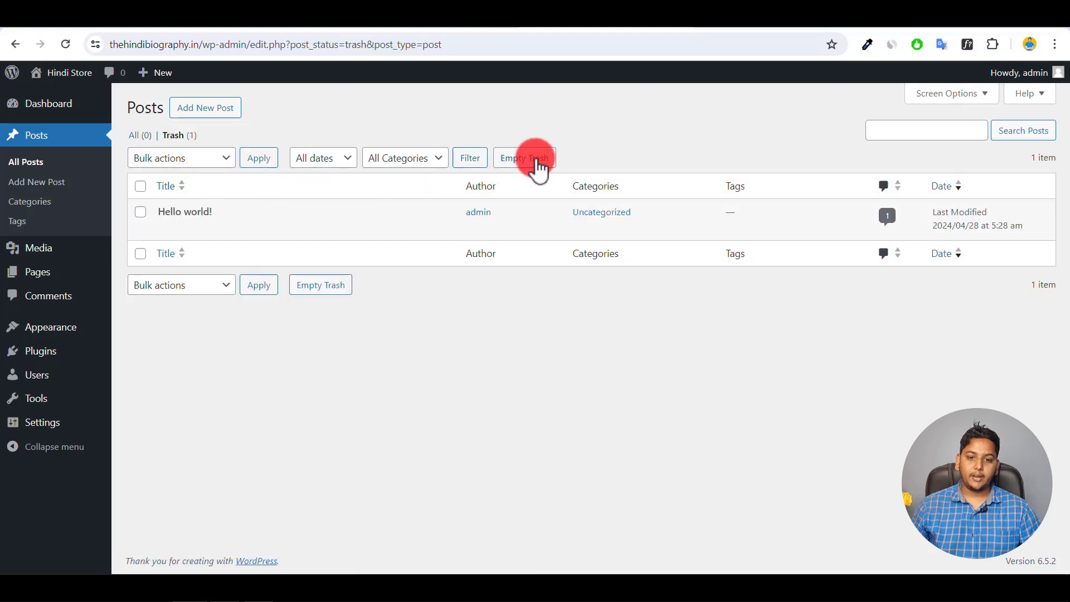
left_click(547, 158)
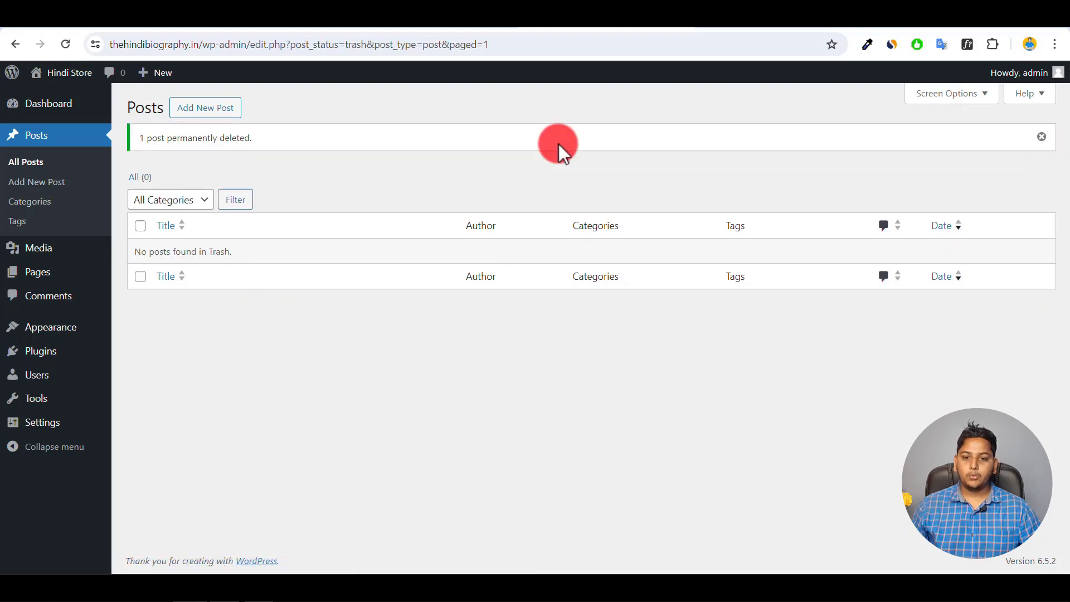
On the dashboard, move the Site Health Status box to the empty third column and hide WordPress Events and News and Activity
left_click(44, 114)
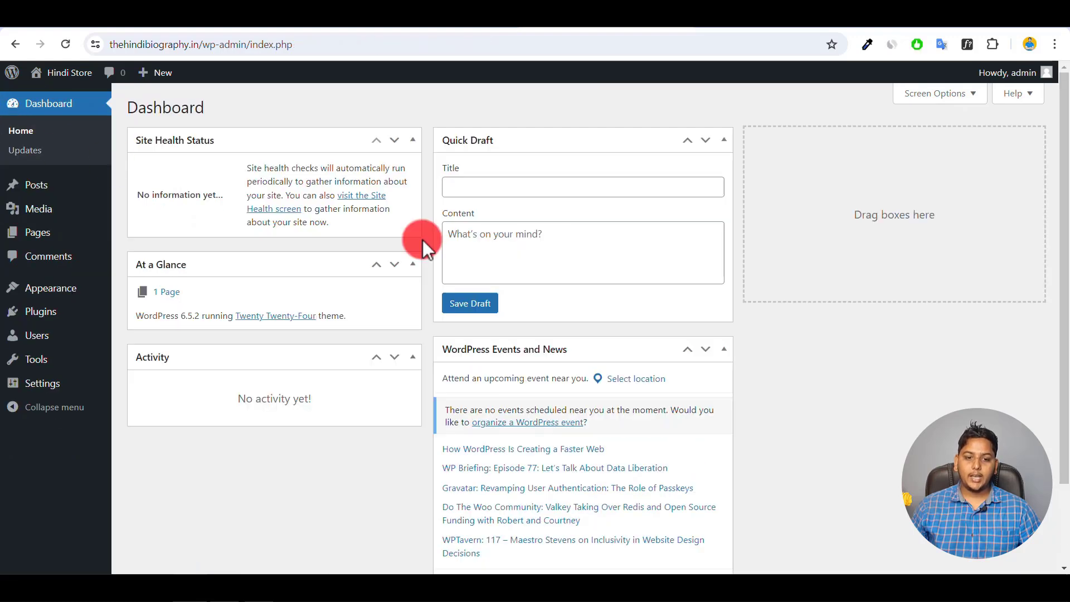
mouse_move(251, 143)
left_mouse_down()
mouse_move(737, 154)
mouse_move(882, 143)
mouse_move(892, 131)
left_mouse_up()
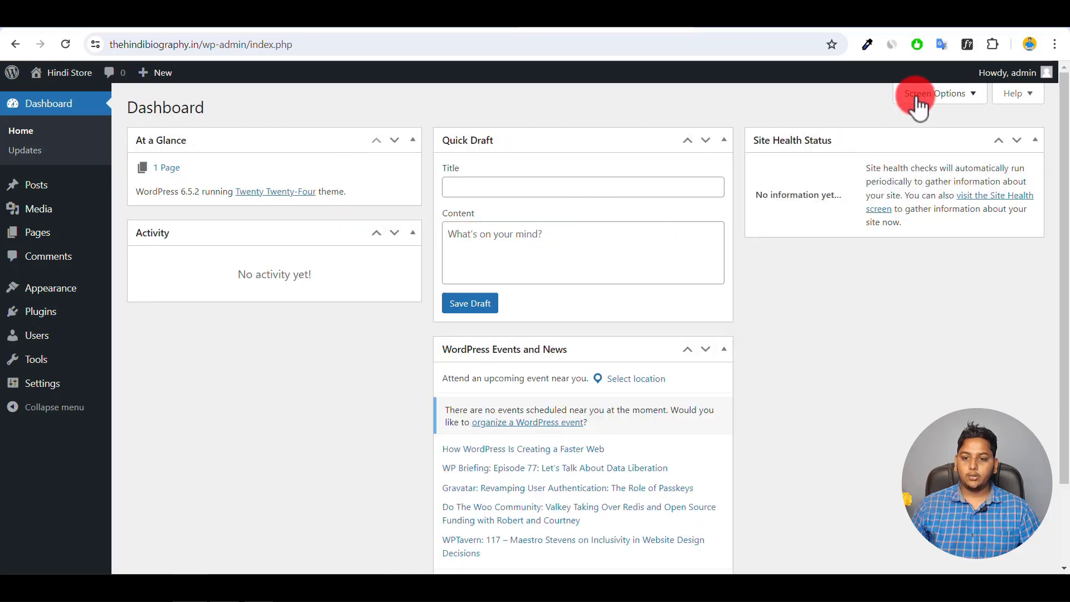
left_click(973, 103)
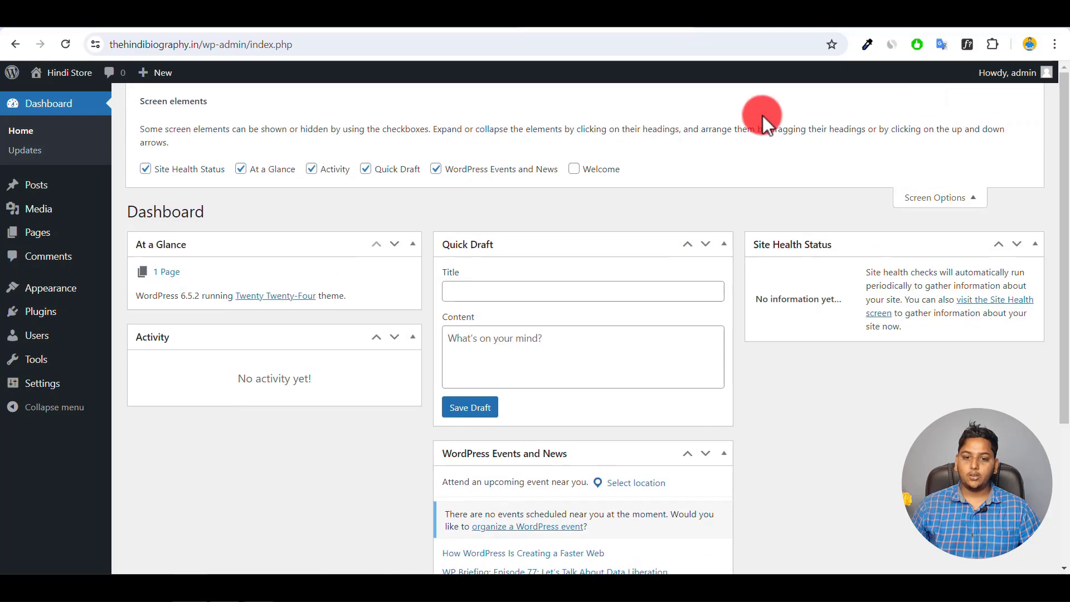
left_click(443, 166)
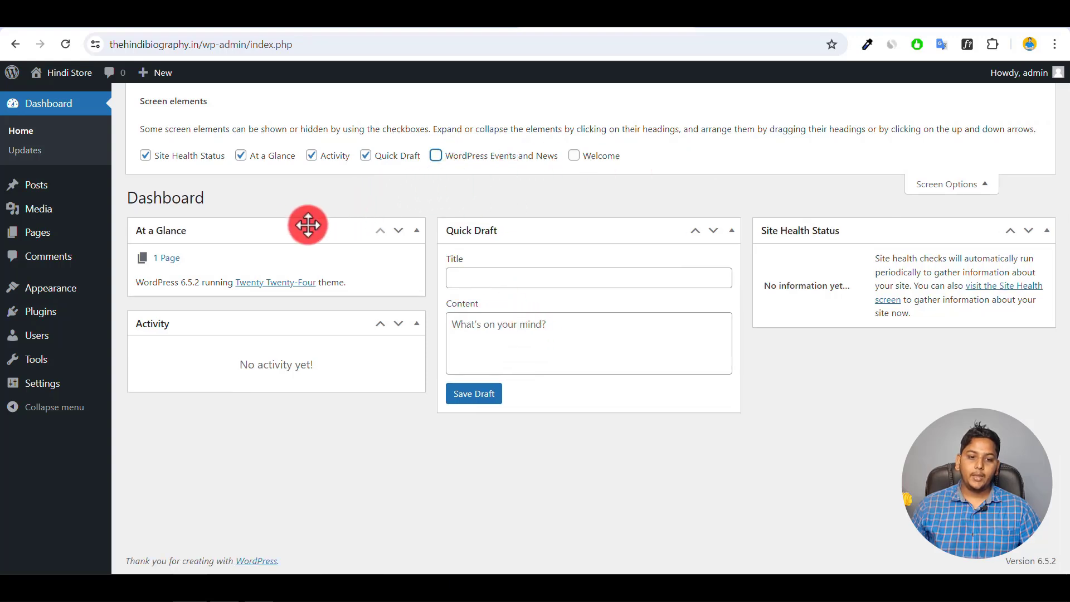
left_click(312, 156)
left_click(956, 188)
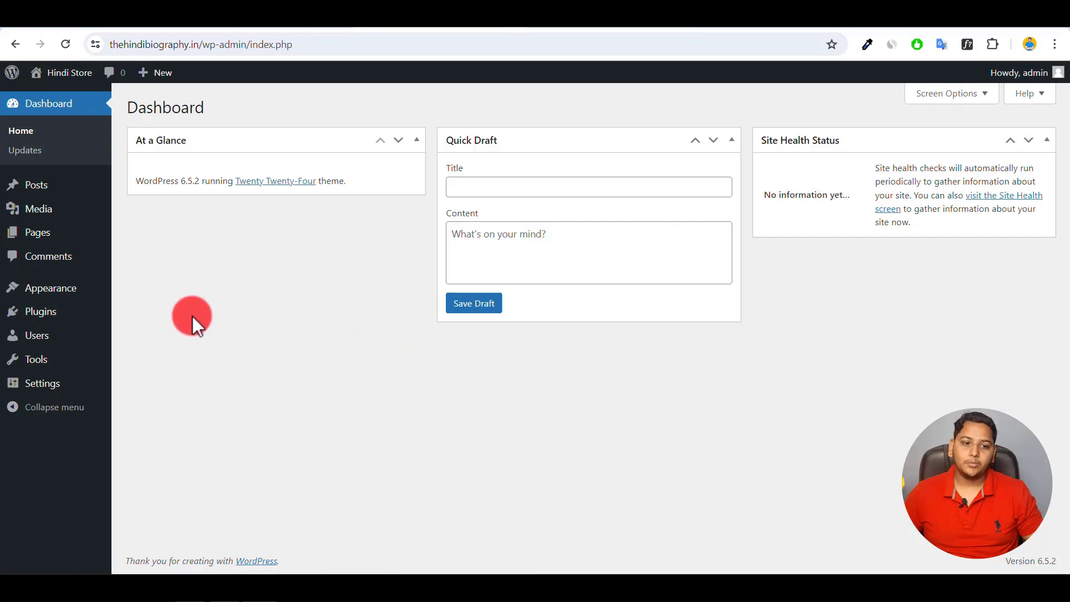
Install the GeneratePress theme from the popular themes and activate it
mouse_move(48, 293)
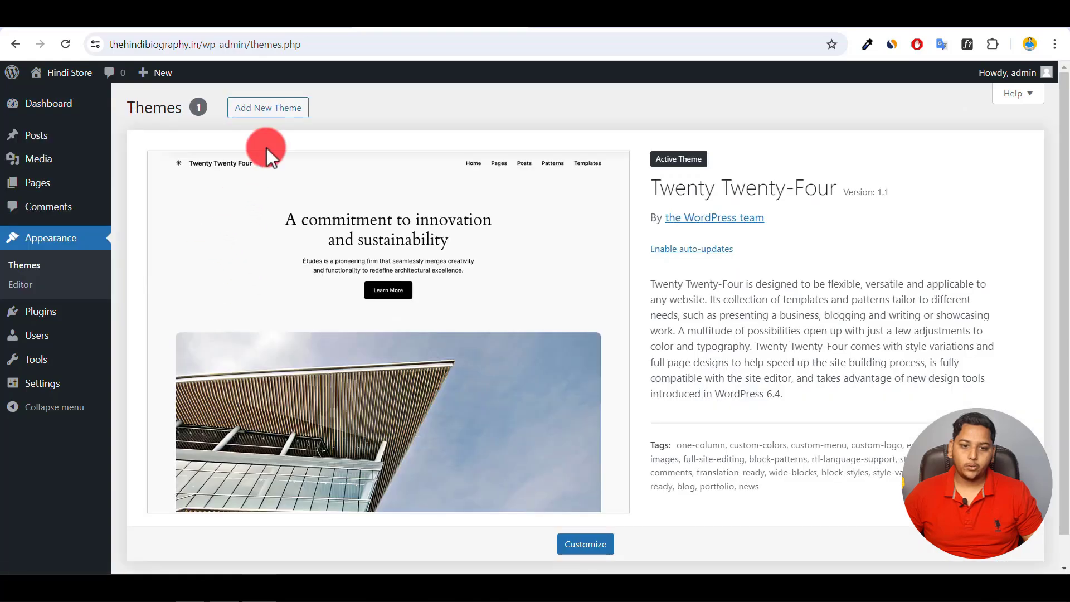
left_click(261, 109)
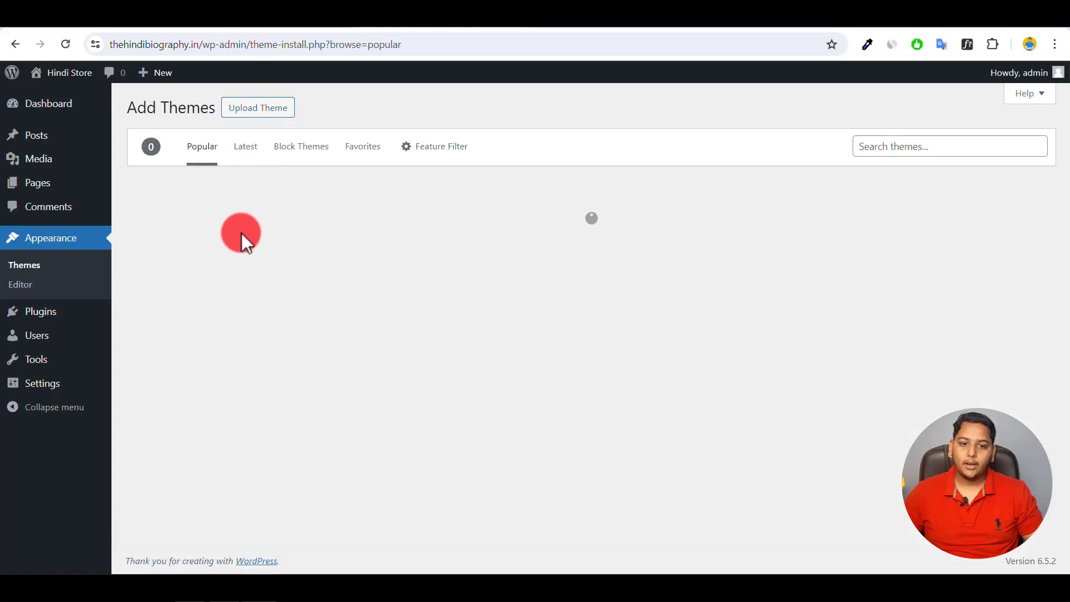
mouse_move(242, 233)
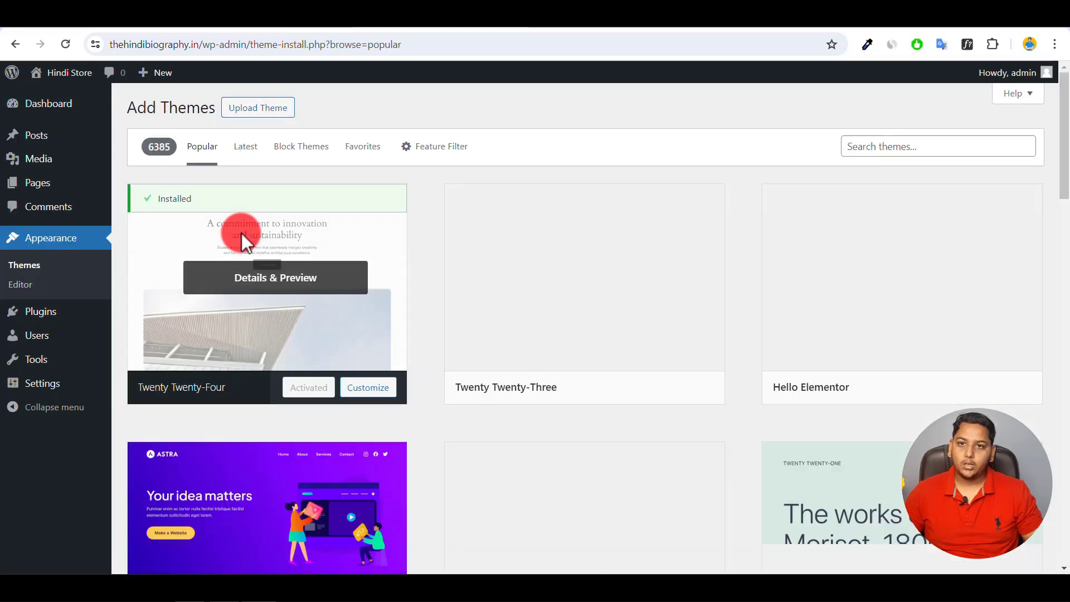
scroll(641, 323, "down", 10)
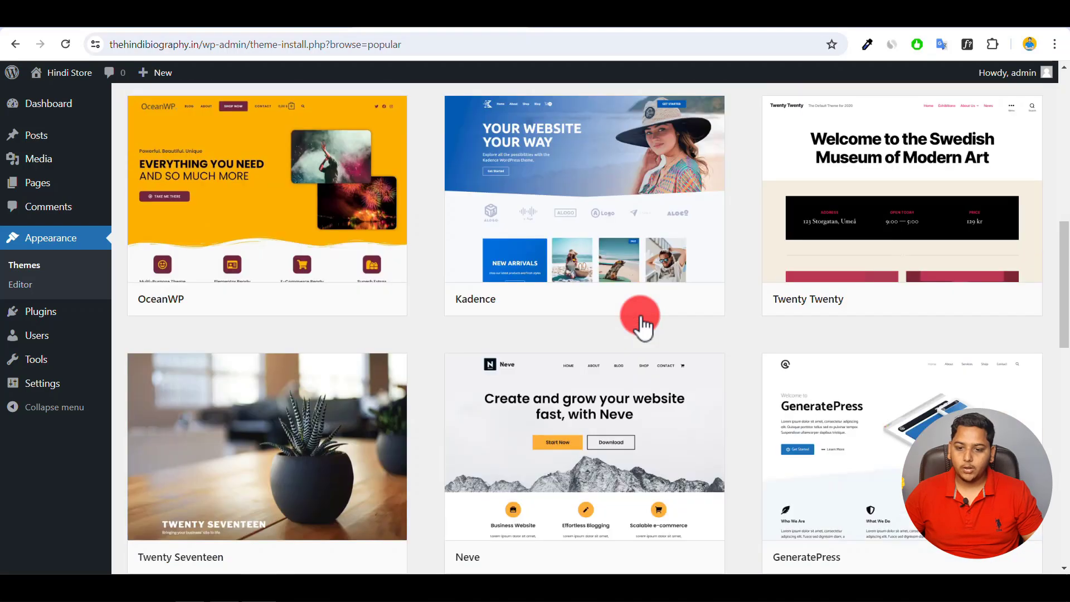
scroll(641, 324, "down", 5)
mouse_move(874, 216)
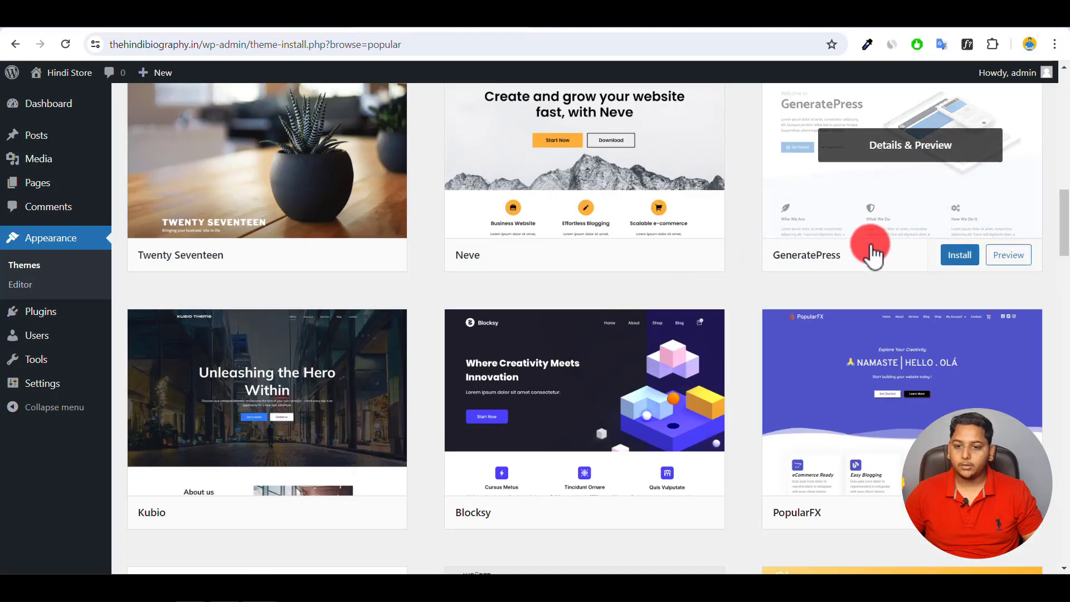
left_click(959, 257)
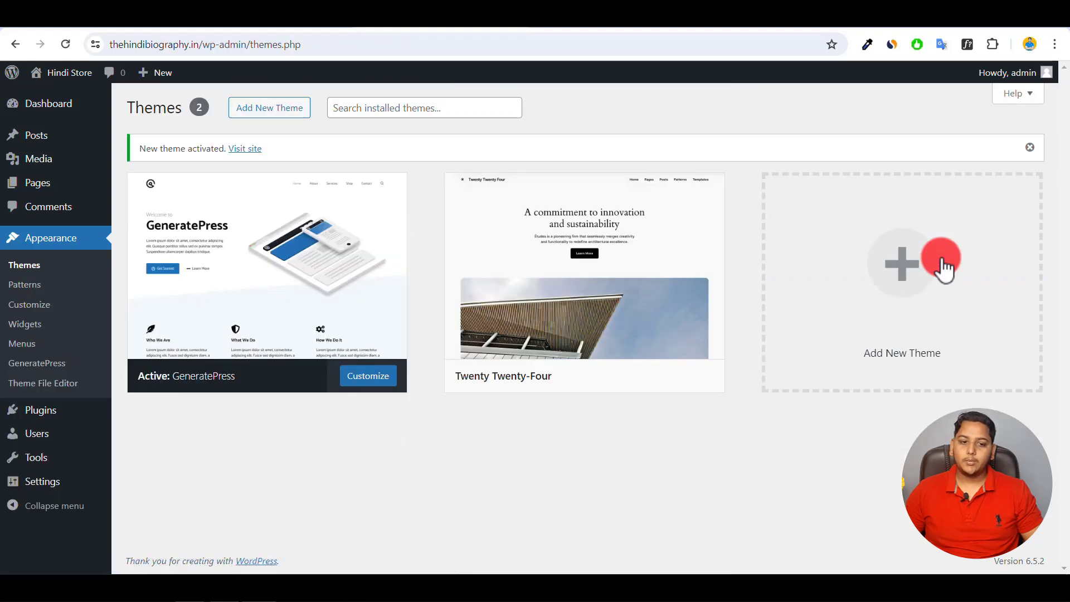
Install the GP Premium plugin by uploading gp-premium-2.4.0.zip from the Downloads folder and activate it
mouse_move(30, 417)
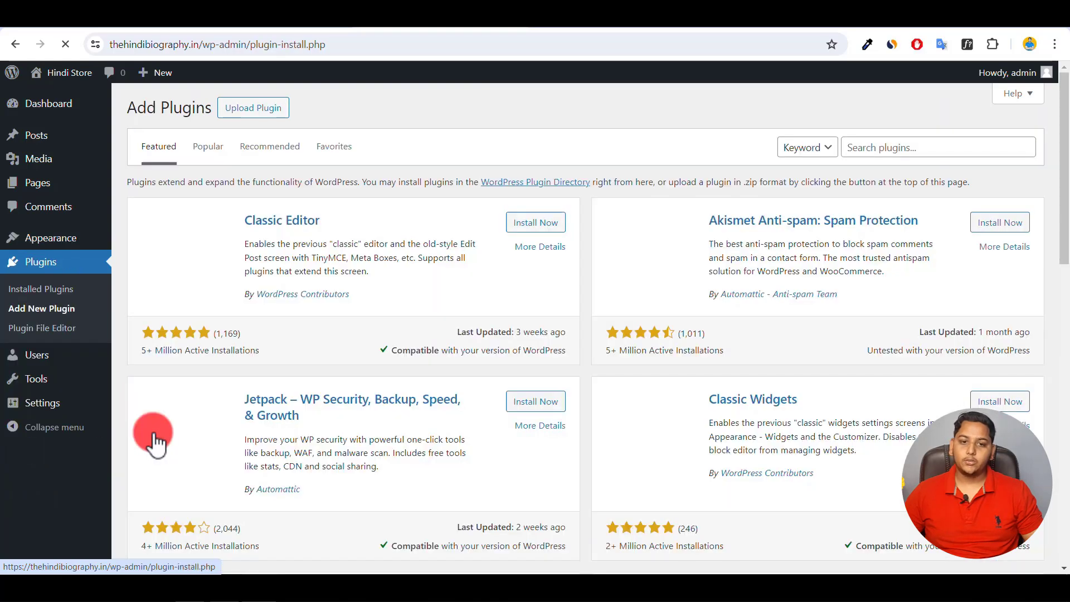
left_click(246, 118)
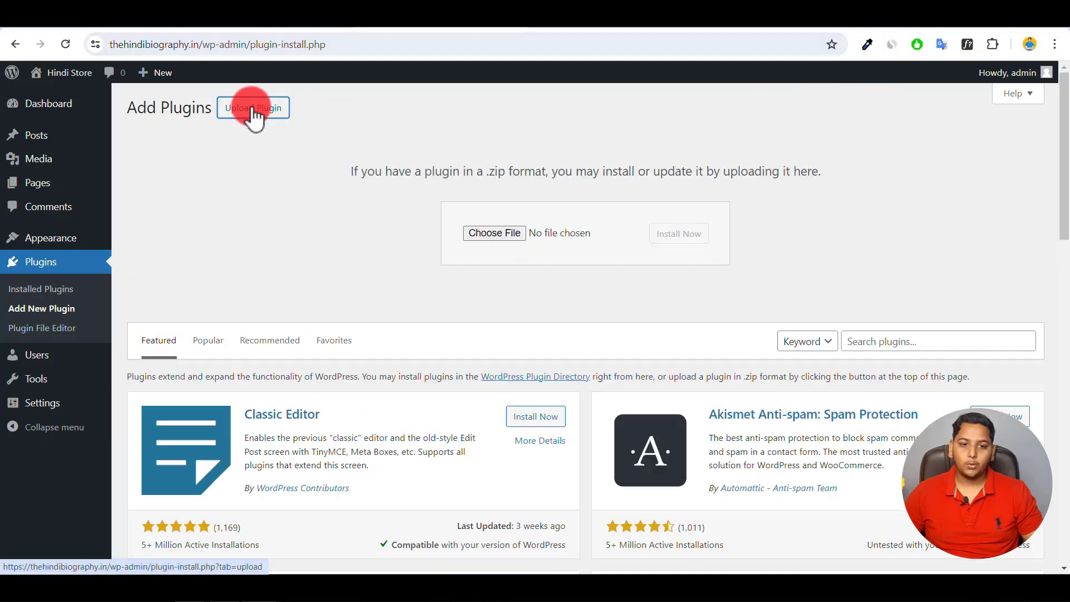
left_click(479, 233)
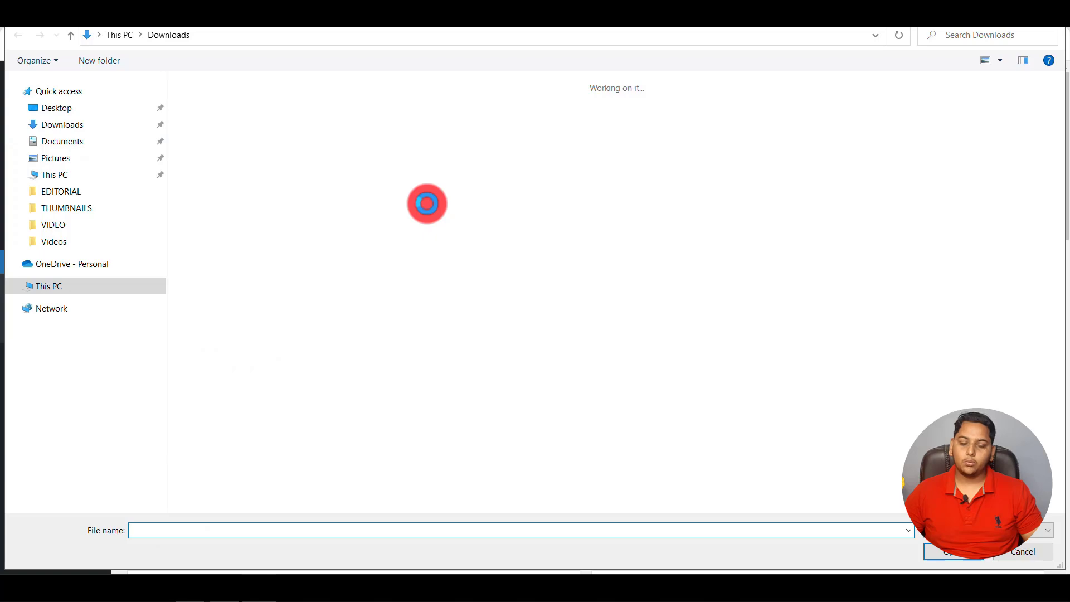
left_click(378, 248)
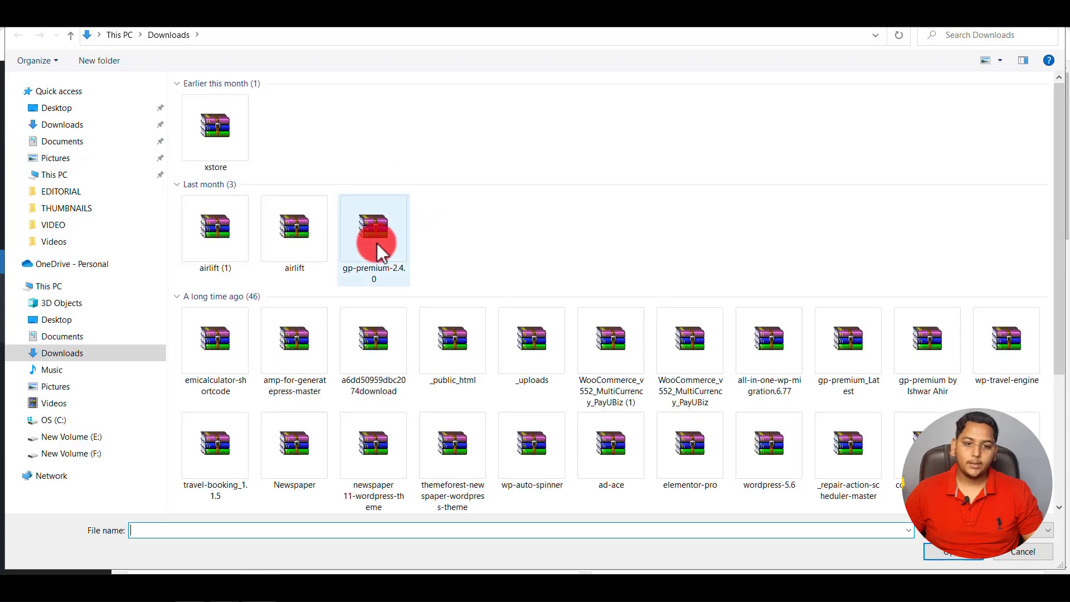
double_click(378, 249)
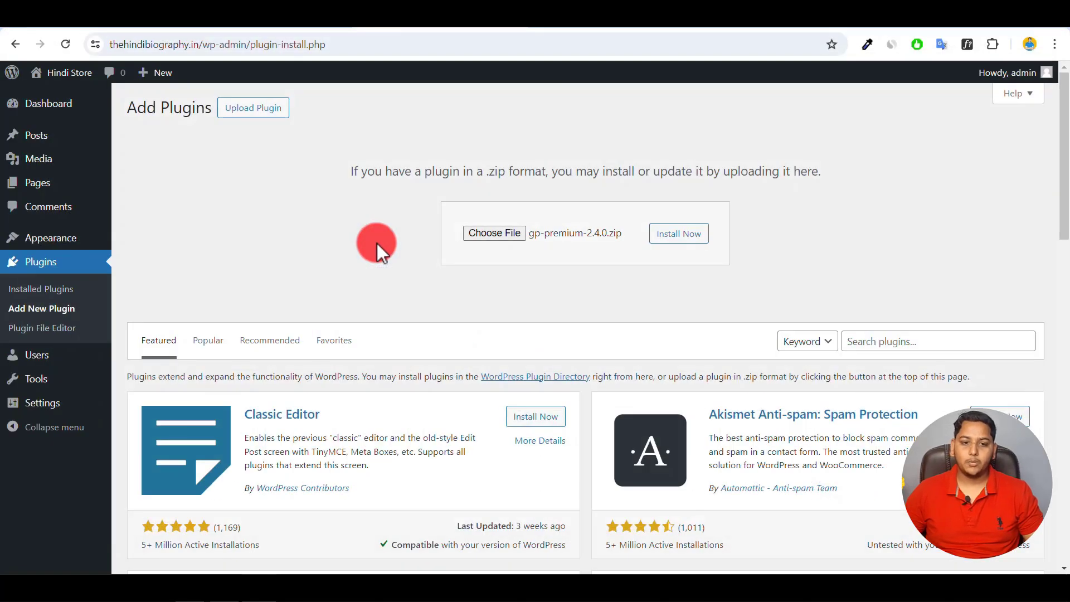
left_click(681, 245)
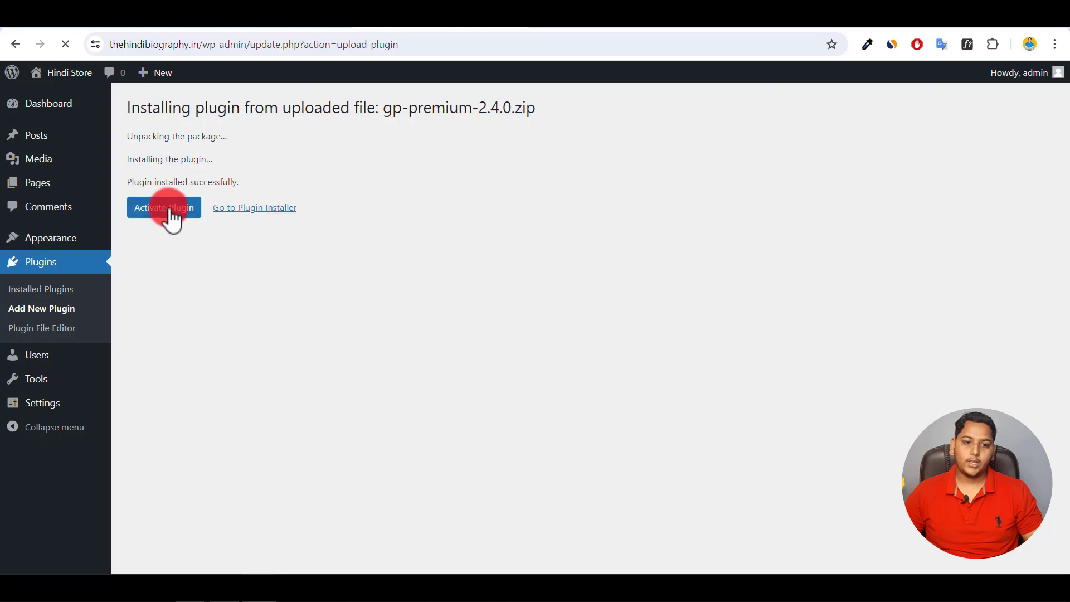
left_click(170, 215)
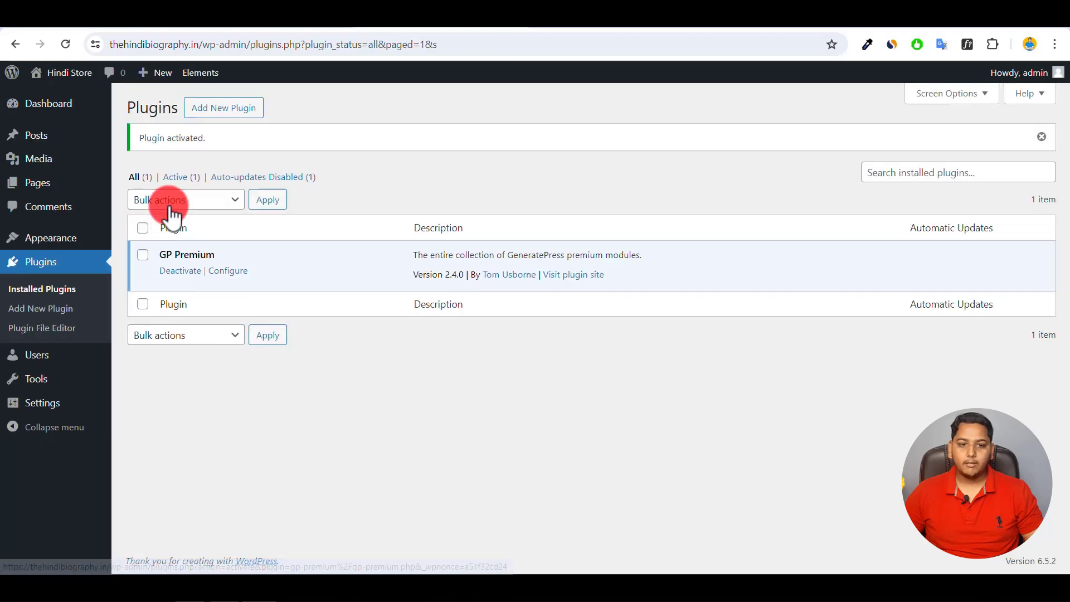
Open the GeneratePress Site Library and filter the starter sites to the e-Commerce category
mouse_move(54, 243)
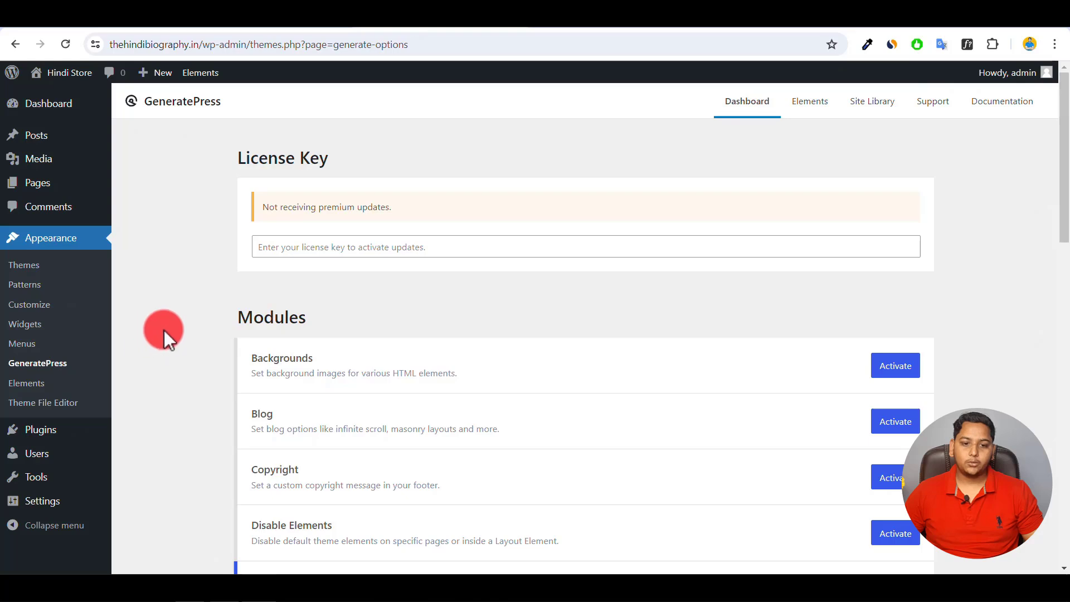
scroll(450, 396, "down", 5)
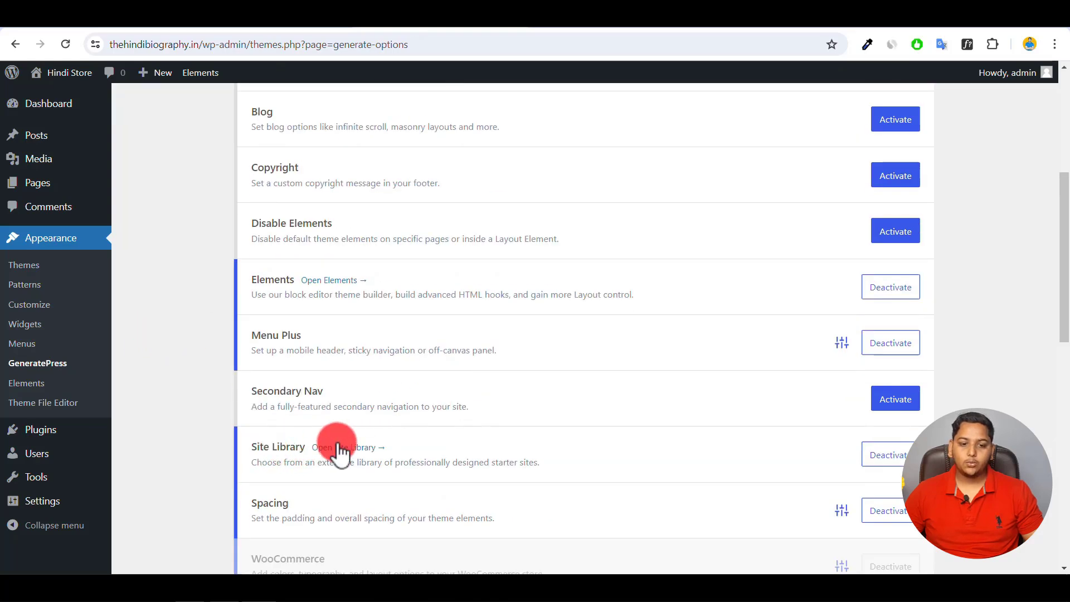
scroll(290, 446, "up", 5)
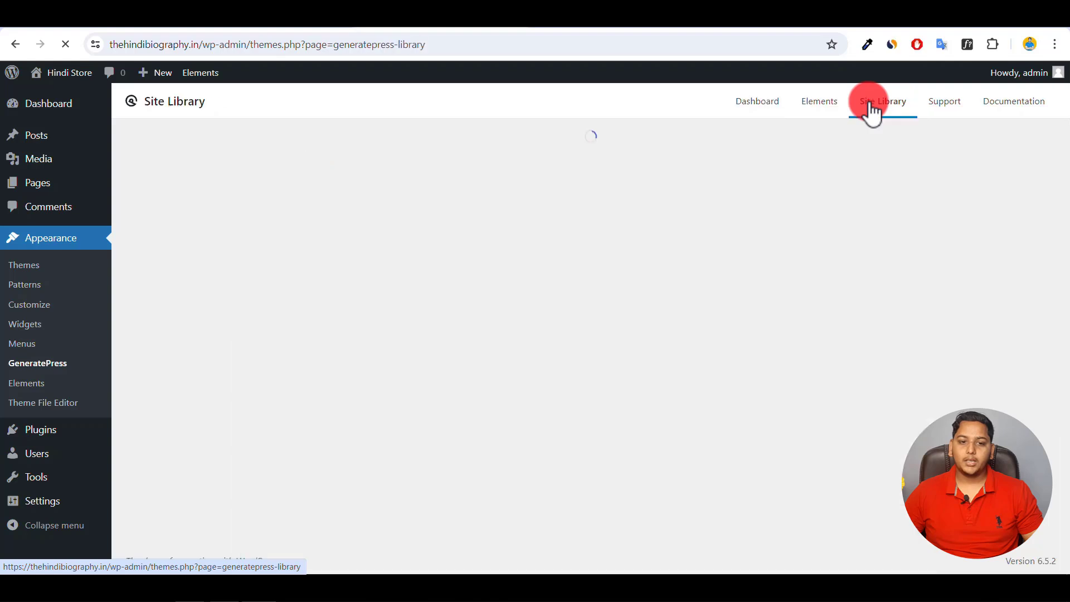
left_click(357, 277)
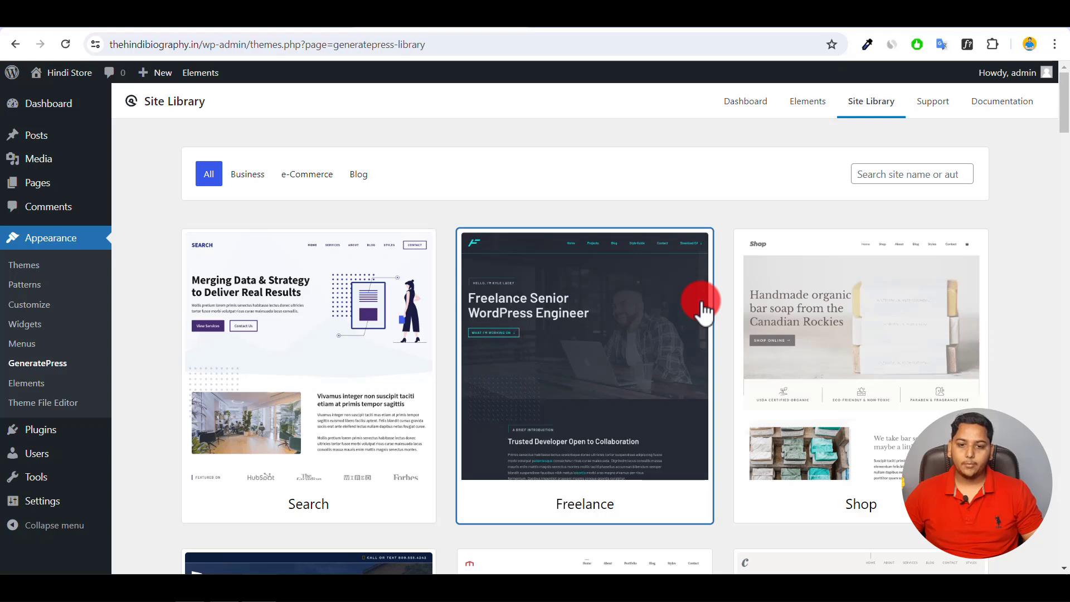
left_click(308, 174)
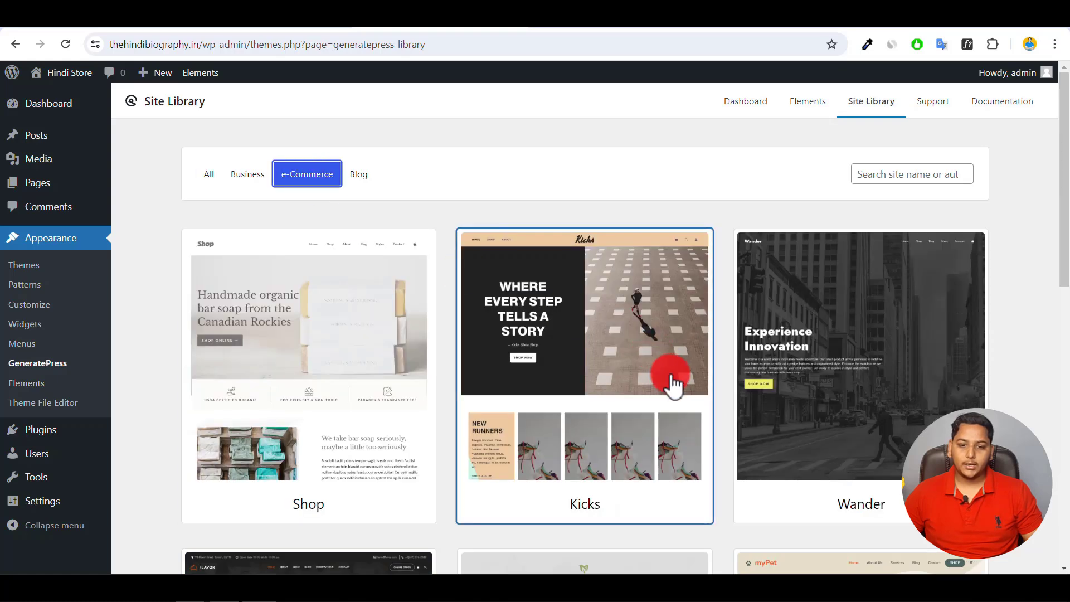
Look through all the e-Commerce starter sites for a suitable store design, refreshing the site list along the way
scroll(673, 384, "down", 5)
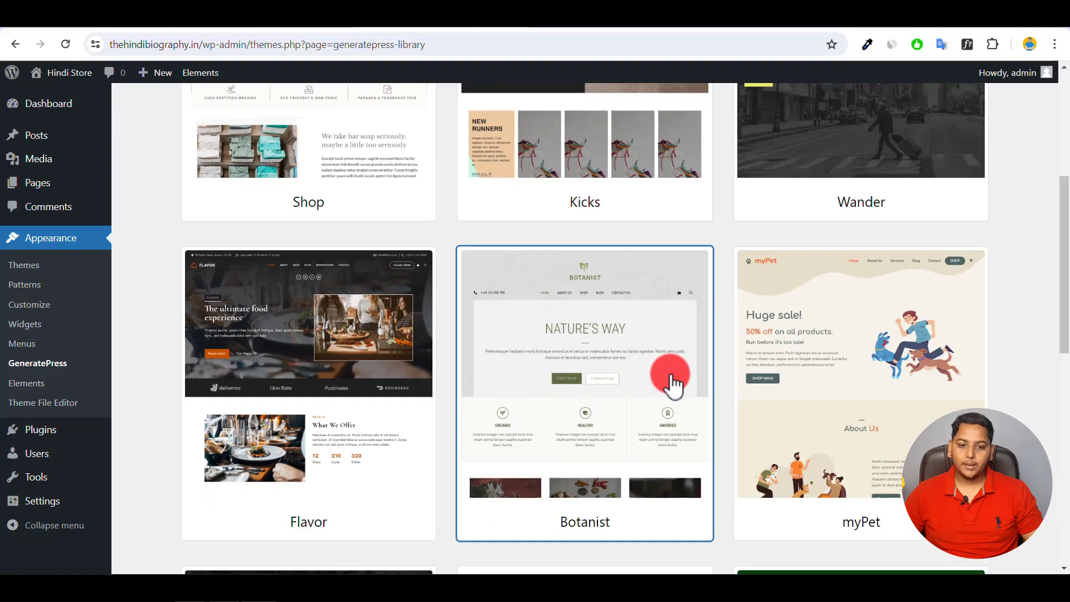
scroll(672, 385, "down", 5)
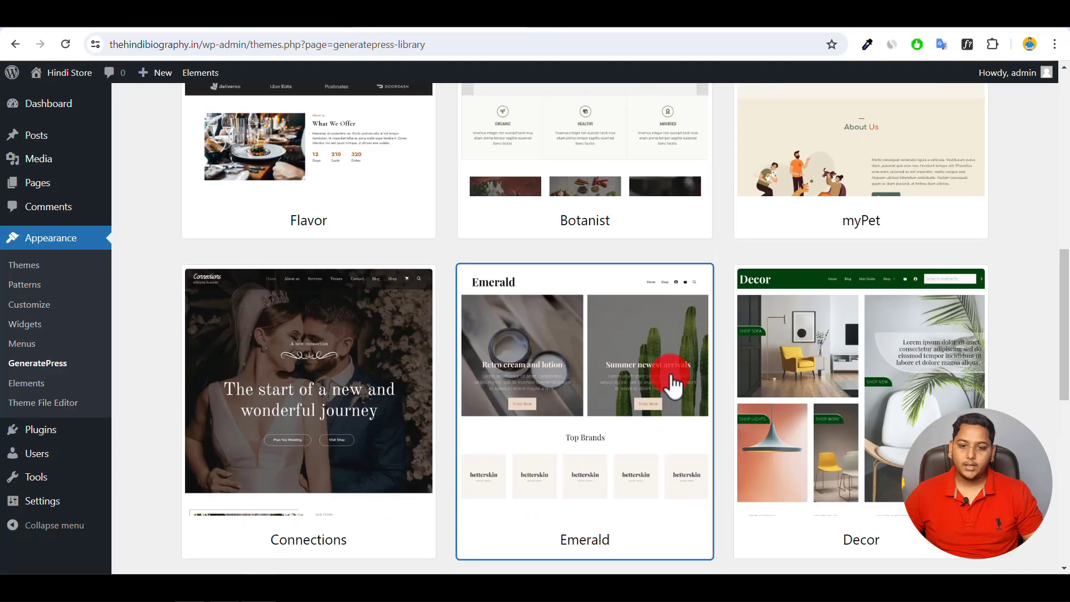
scroll(672, 385, "down", 5)
scroll(673, 385, "down", 4)
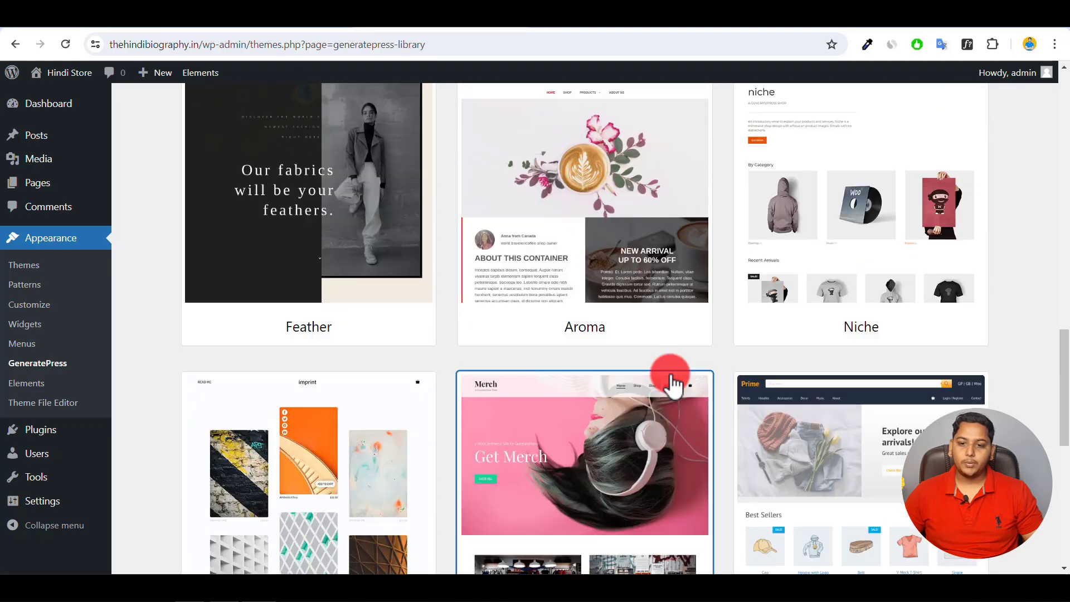
scroll(673, 385, "up", 4)
scroll(673, 385, "down", 5)
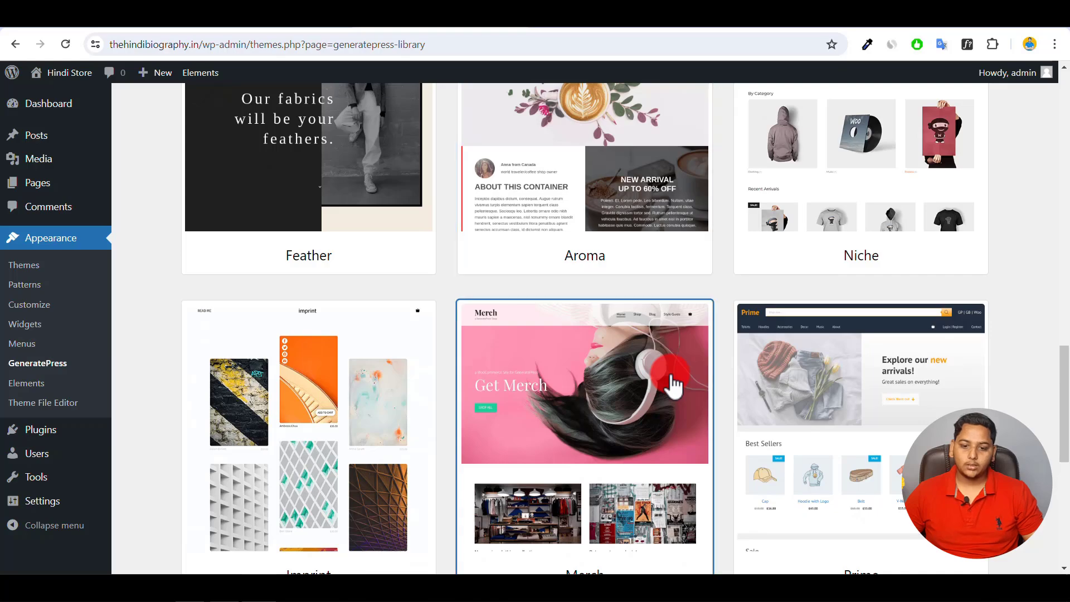
scroll(672, 384, "down", 5)
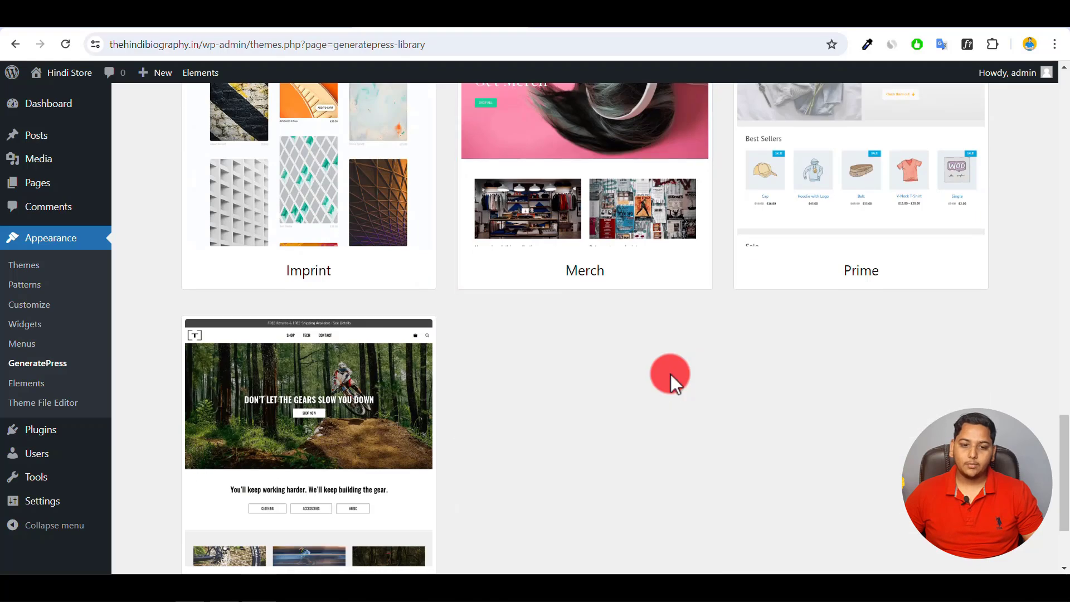
scroll(672, 384, "down", 3)
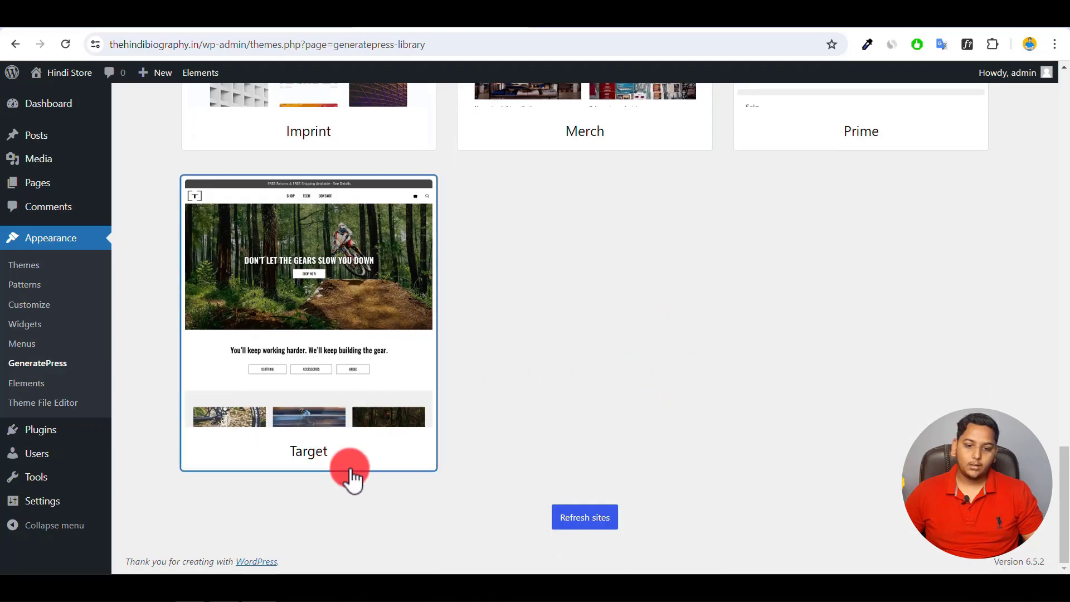
left_click(601, 524)
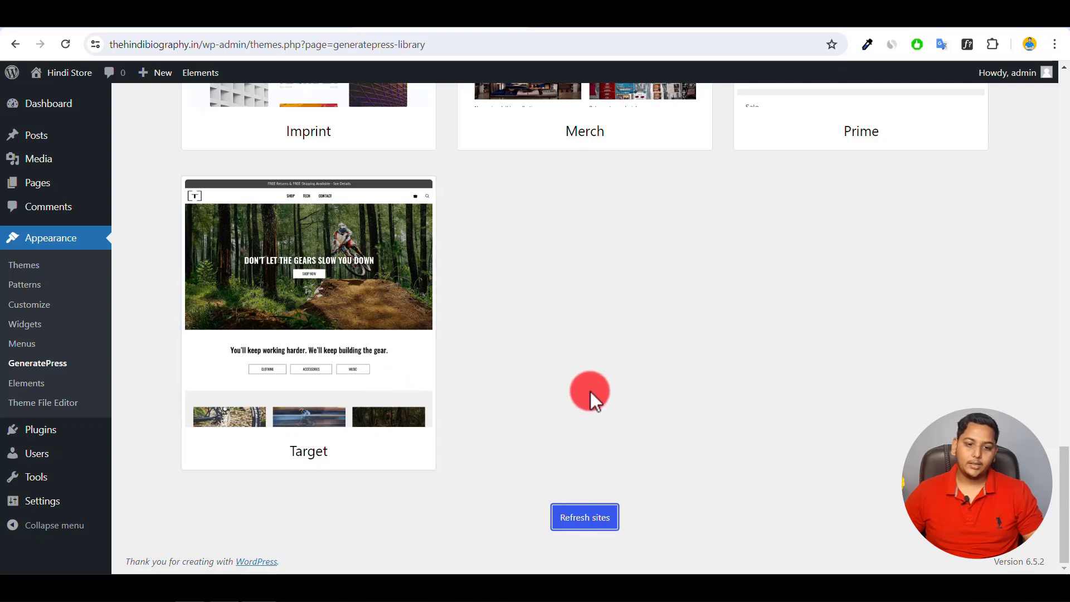
scroll(590, 391, "up", 5)
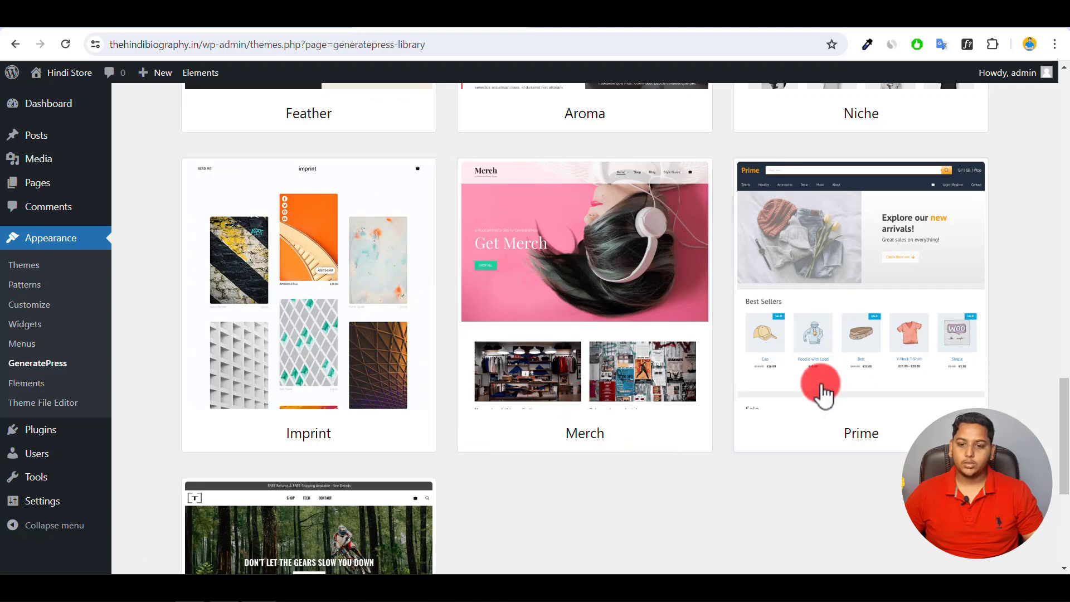
scroll(629, 387, "up", 5)
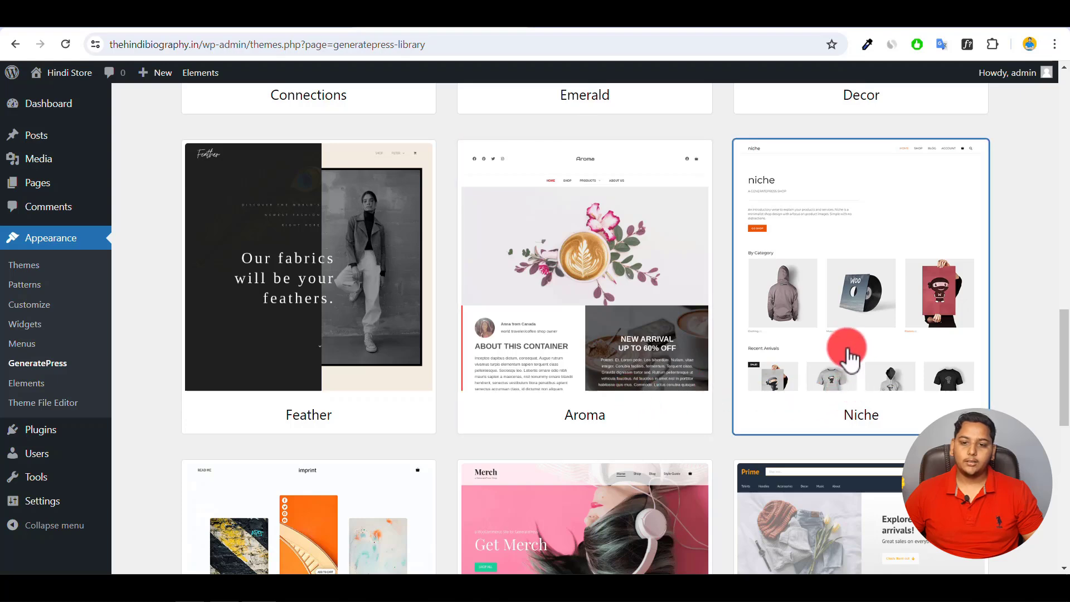
scroll(841, 357, "up", 5)
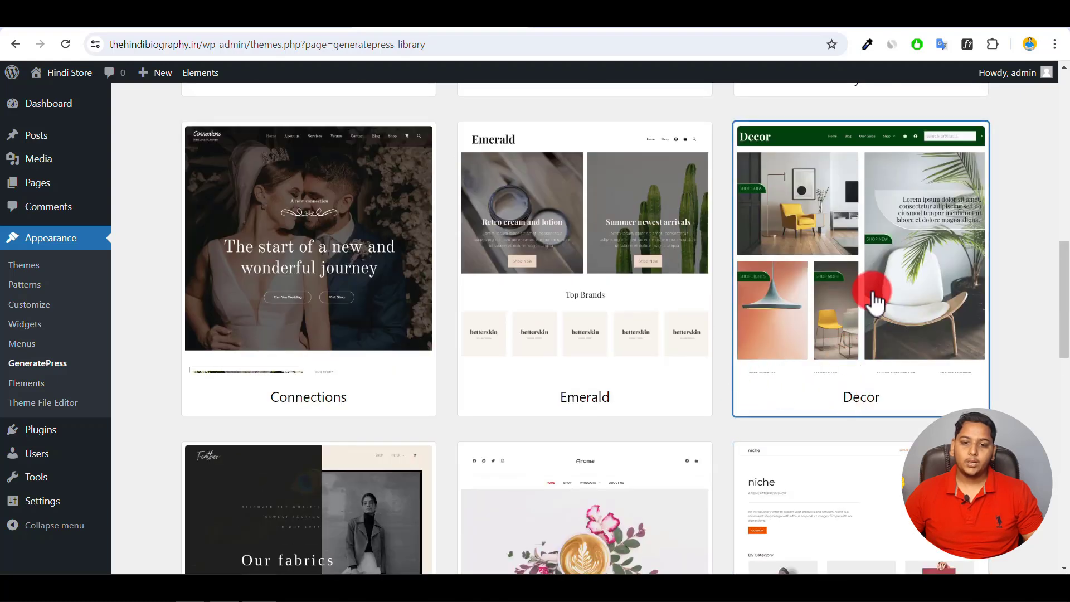
scroll(571, 343, "up", 5)
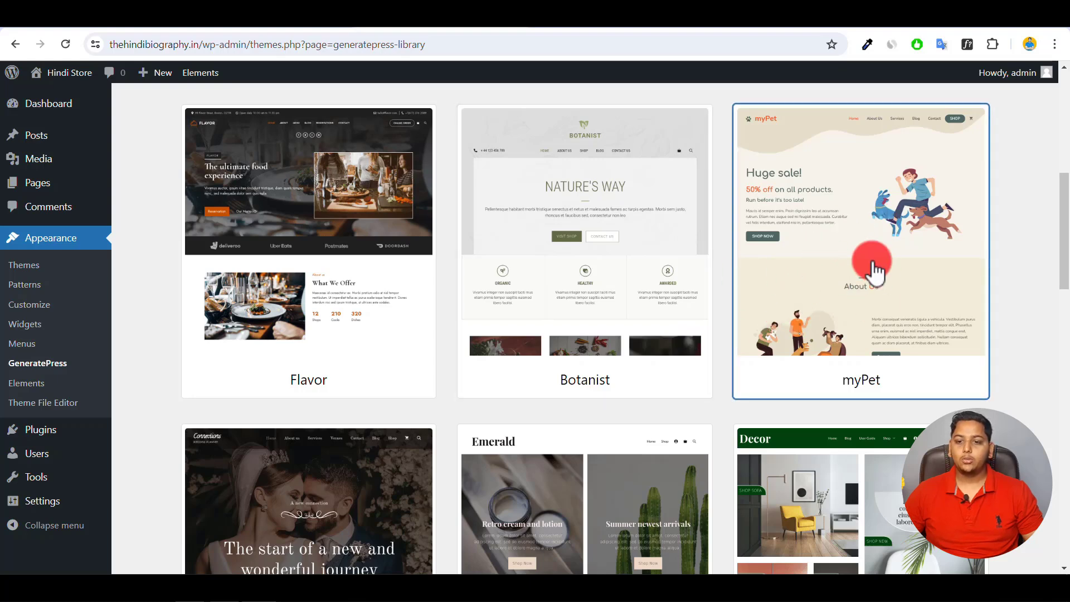
Open the myPet starter site preview and examine its homepage down to the footer, including the services, blog and product sections
left_click(853, 292)
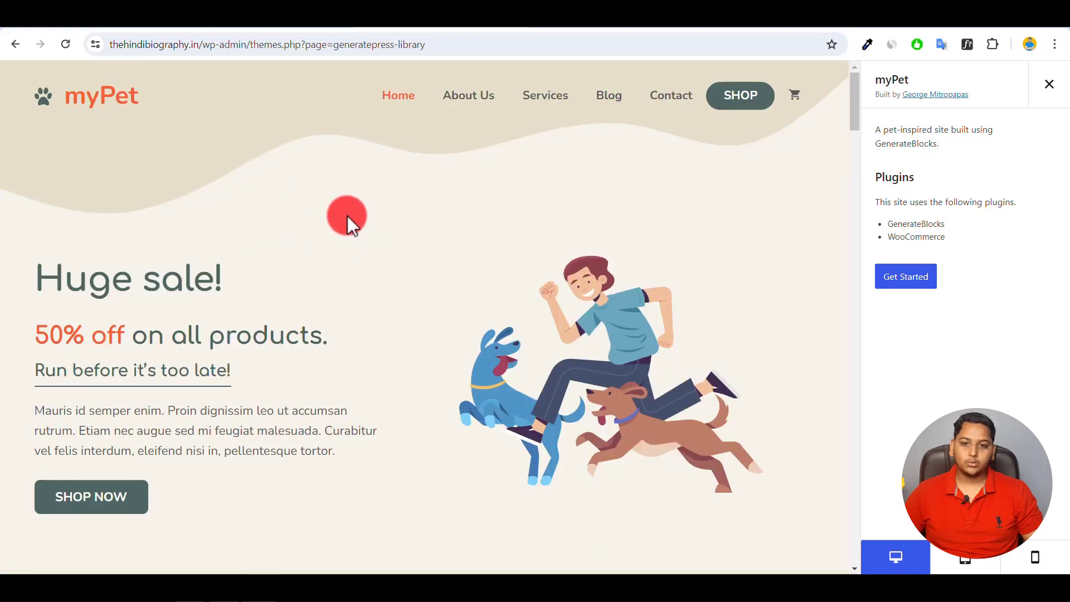
scroll(348, 217, "down", 15)
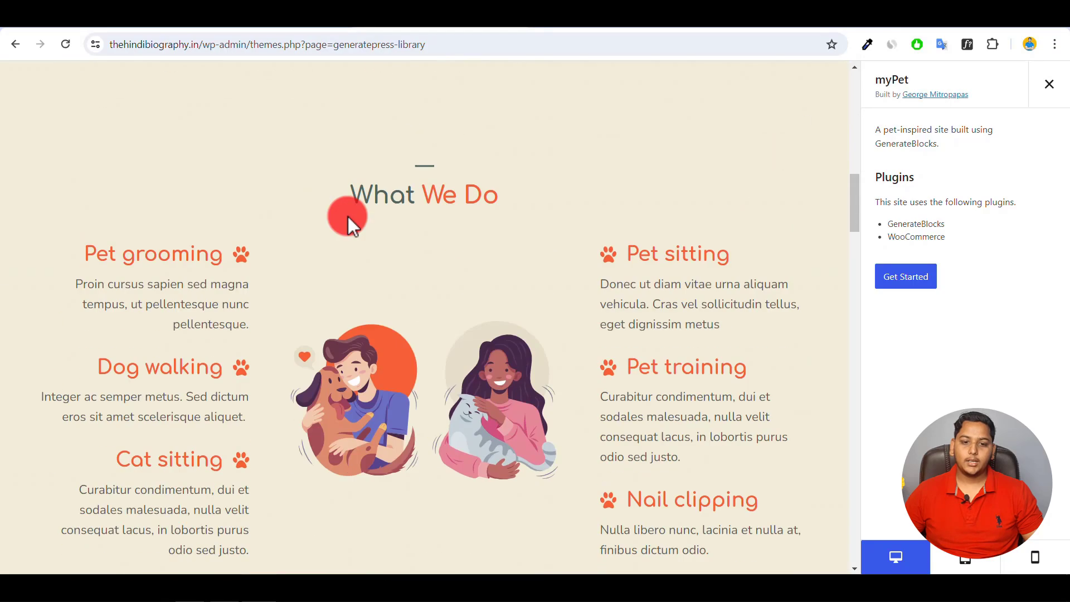
scroll(348, 217, "down", 15)
scroll(348, 216, "up", 5)
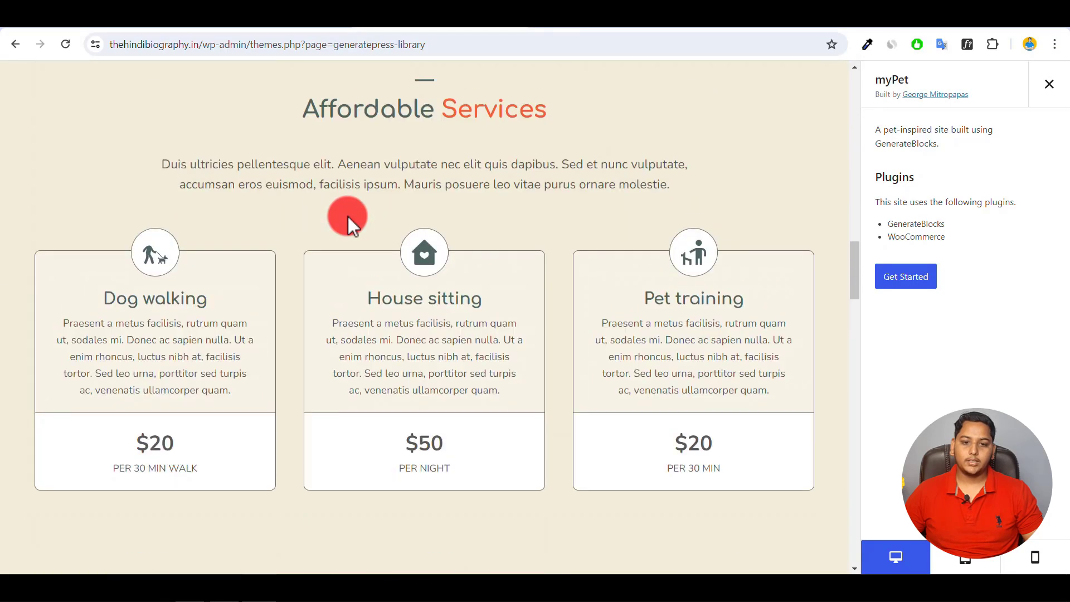
scroll(395, 190, "down", 10)
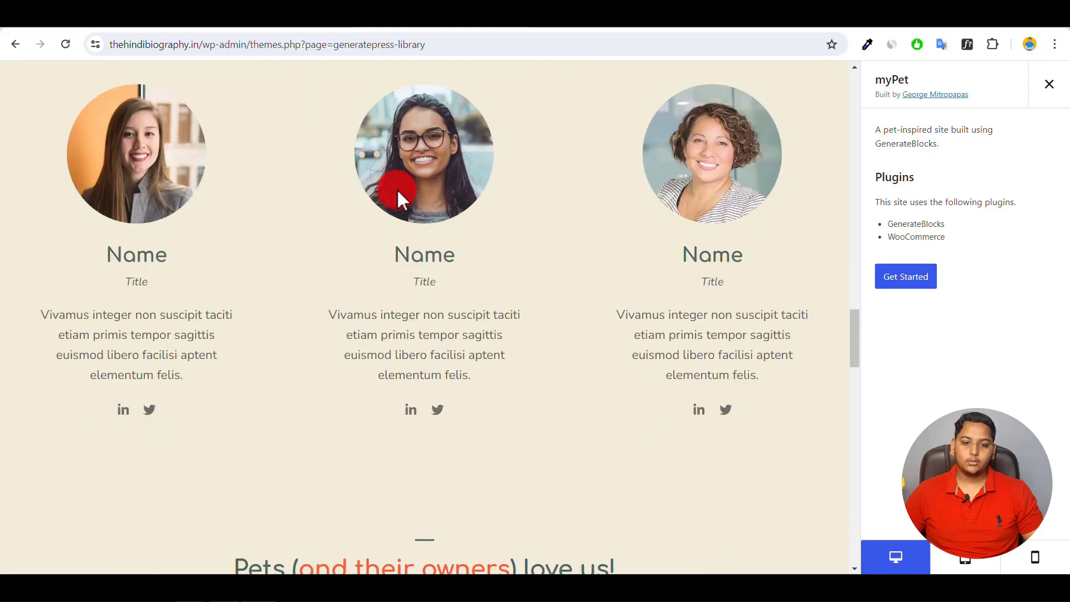
scroll(527, 222, "down", 5)
scroll(527, 222, "down", 5)
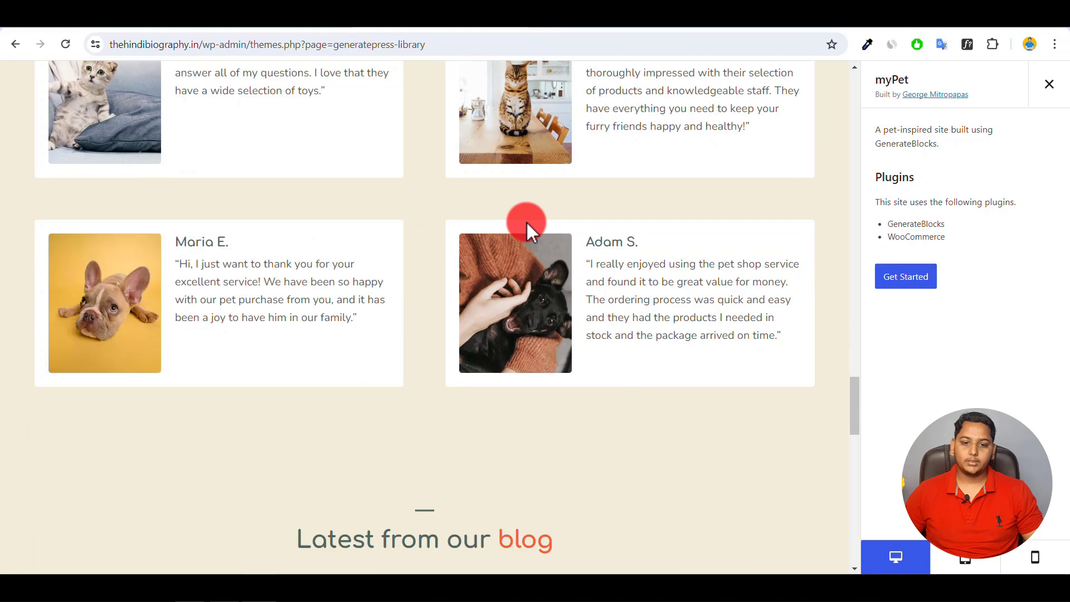
scroll(526, 221, "down", 10)
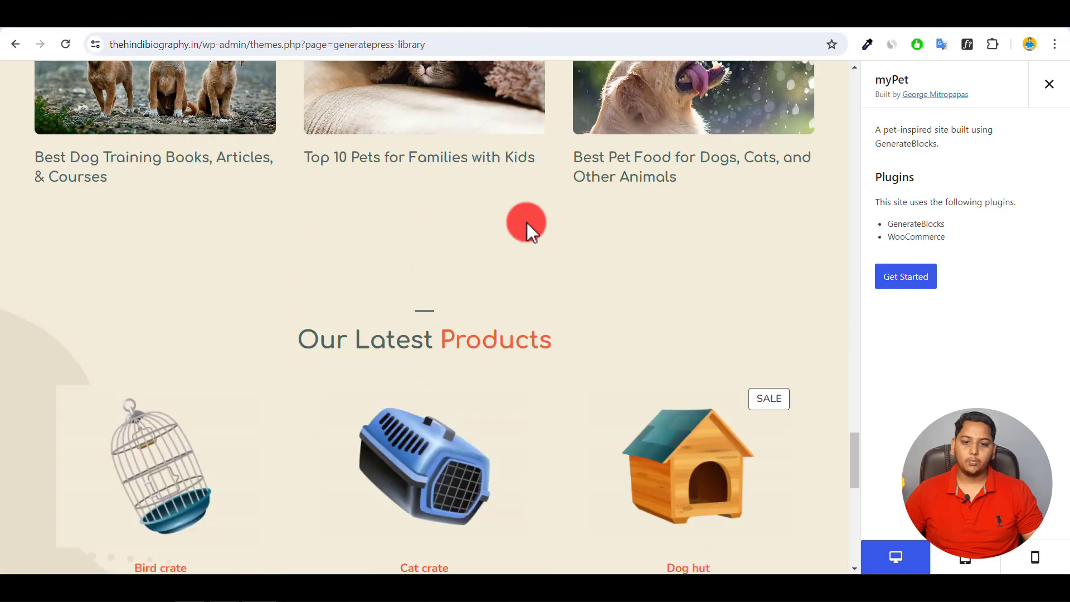
scroll(527, 223, "down", 5)
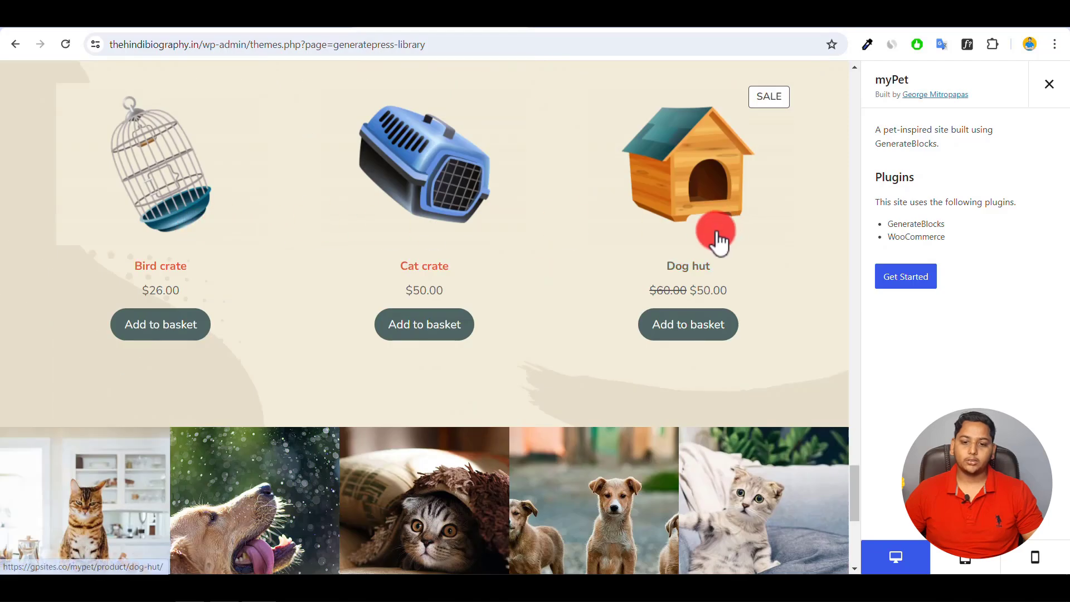
scroll(720, 239, "up", 10)
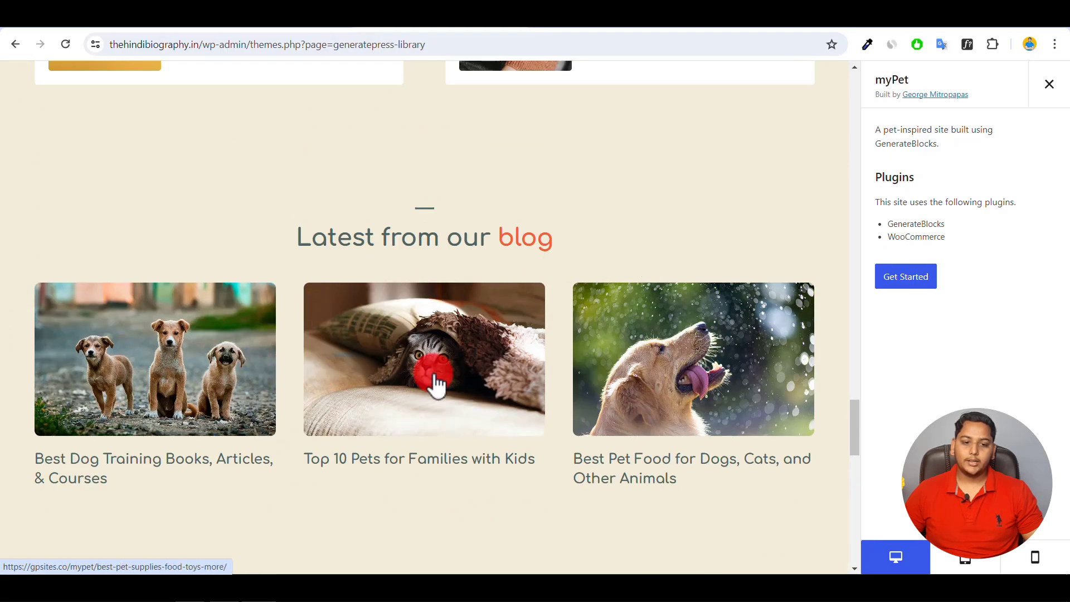
scroll(577, 375, "down", 10)
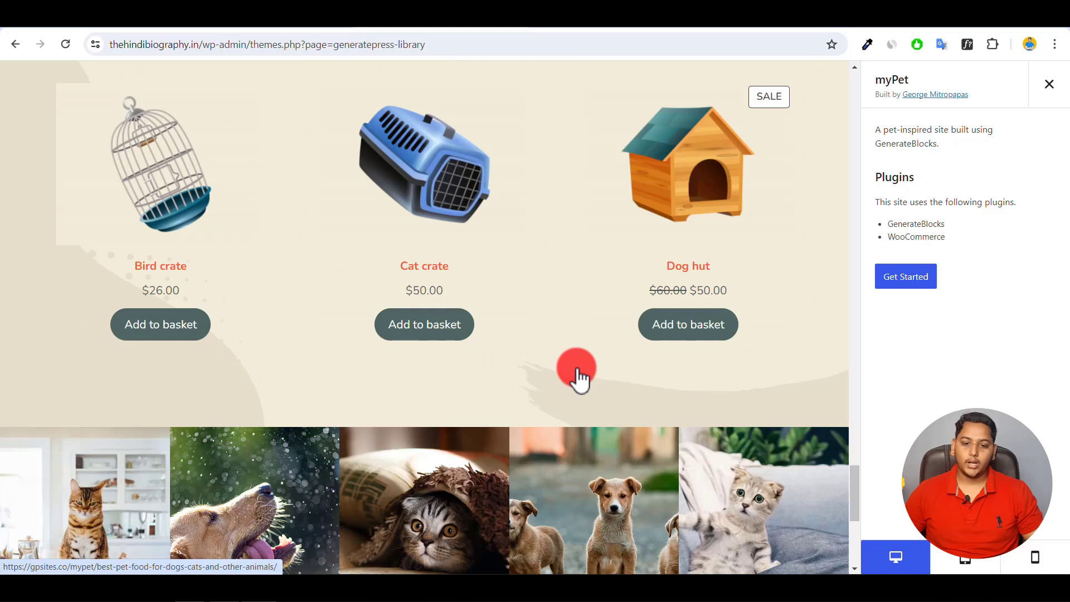
scroll(577, 375, "down", 5)
scroll(561, 349, "down", 2)
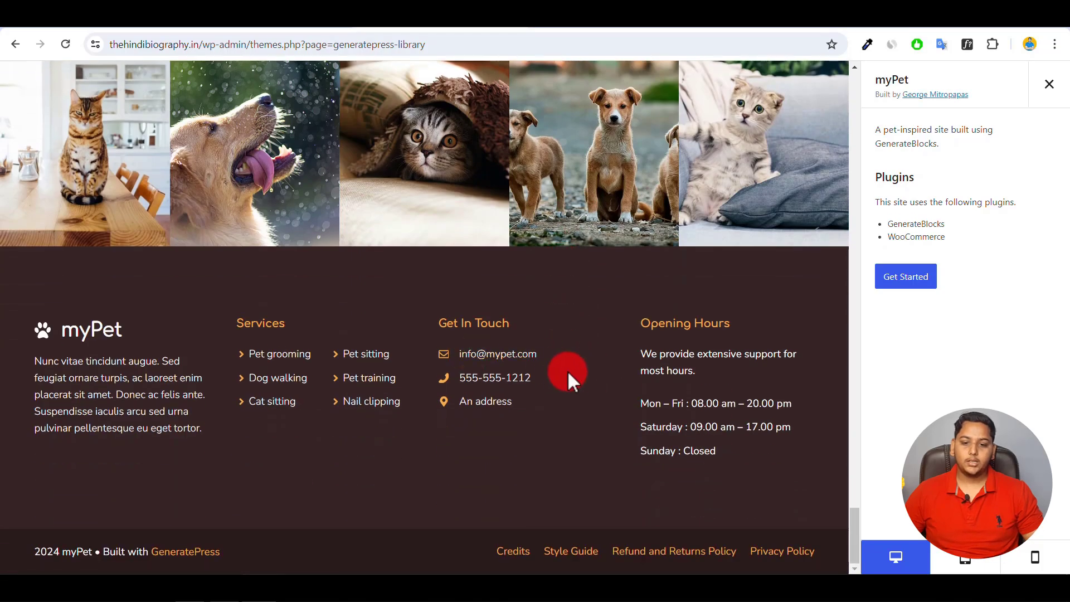
Import the myPet starter site with its plugins, theme options and demo content, acknowledging the warning about changes to the website
scroll(566, 374, "up", 10)
left_click(910, 267)
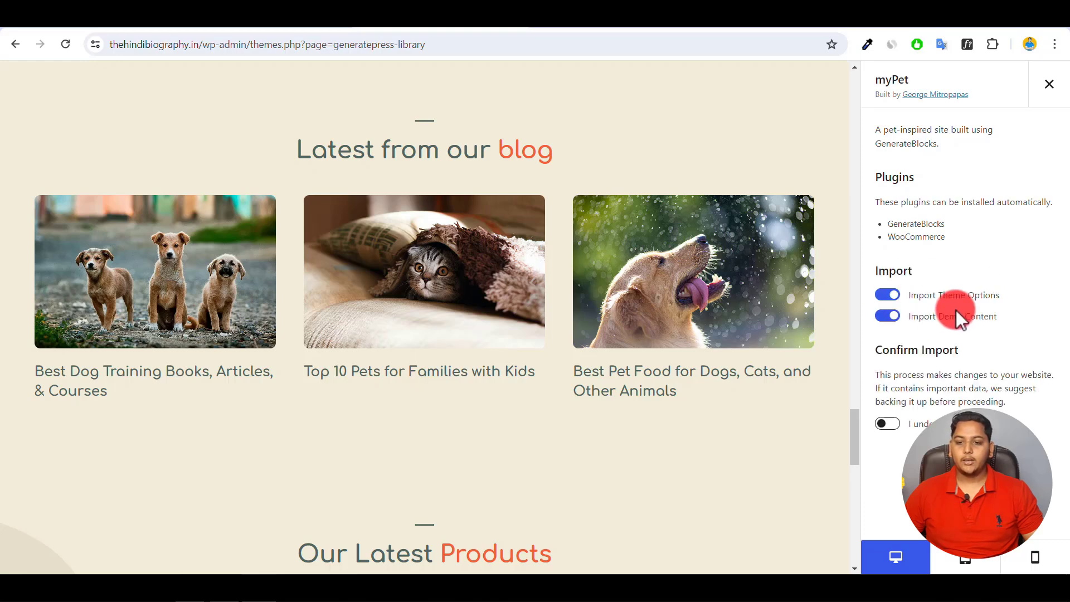
left_click(890, 425)
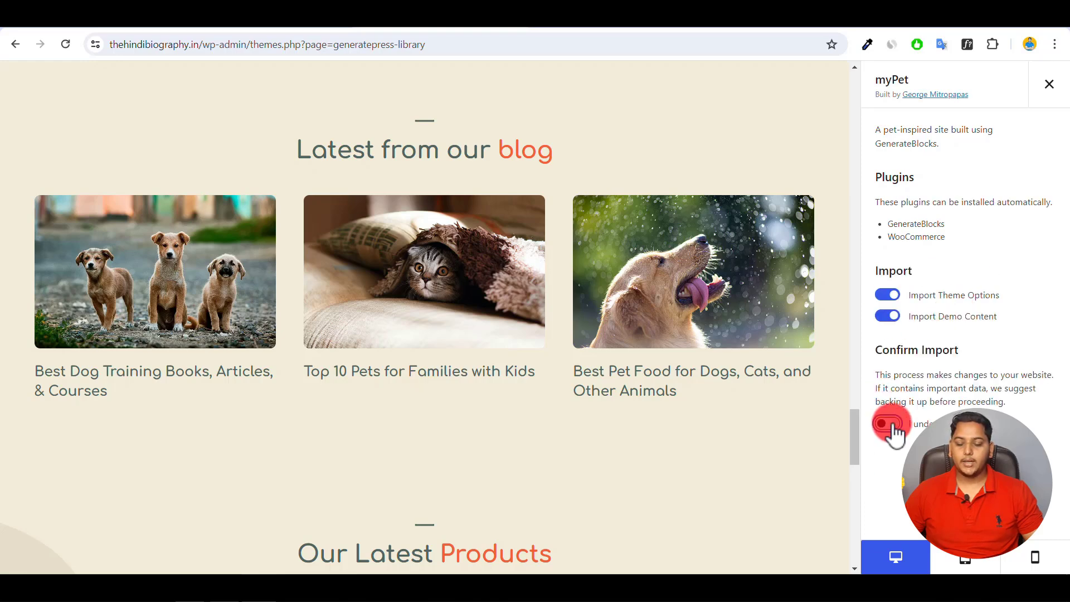
left_click(895, 463)
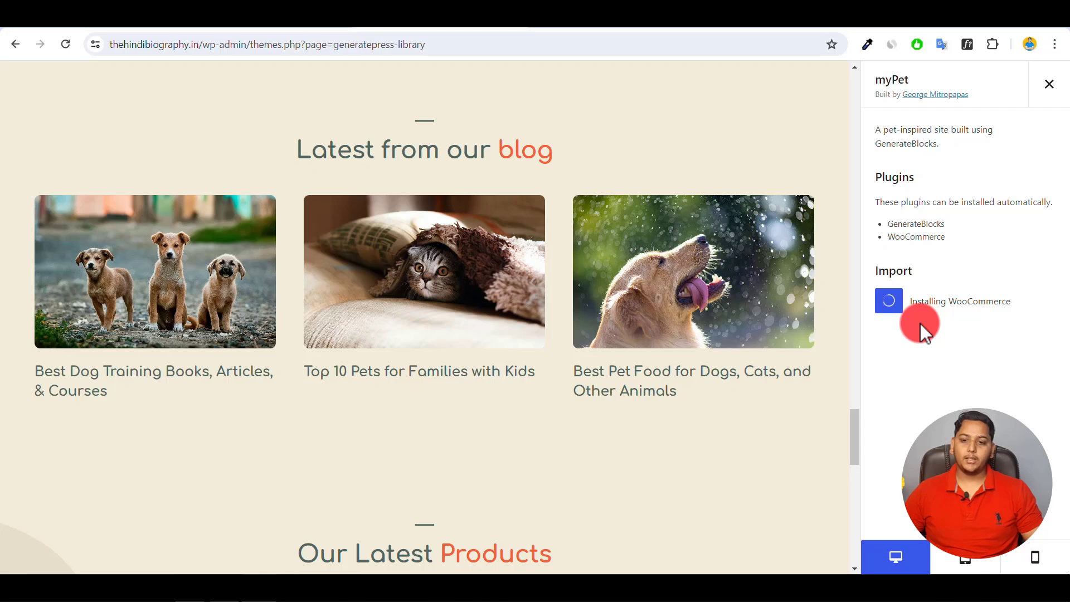
scroll(583, 340, "up", 15)
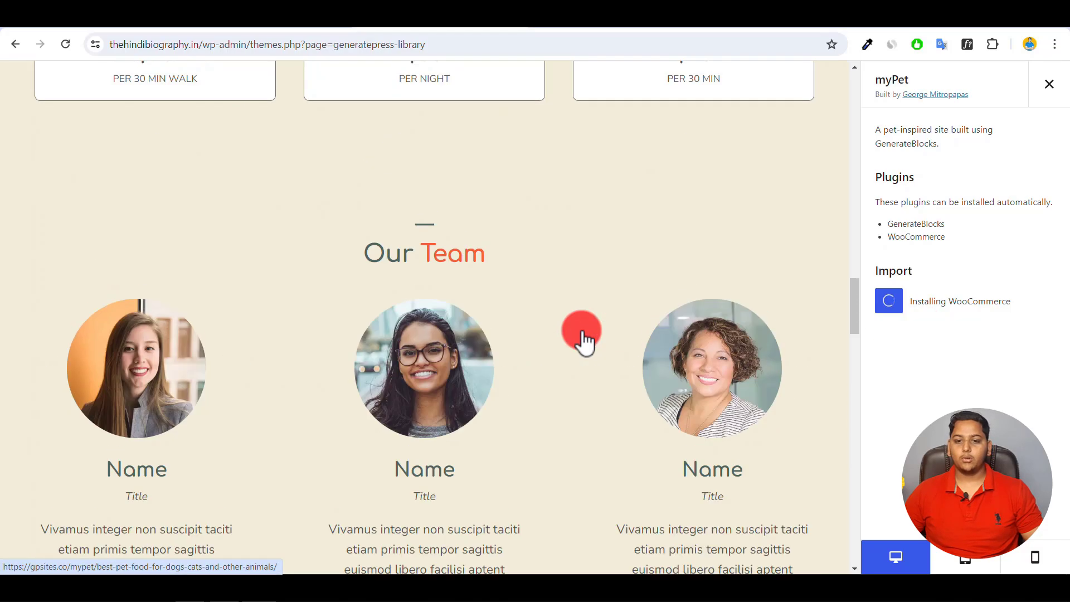
scroll(583, 340, "up", 2)
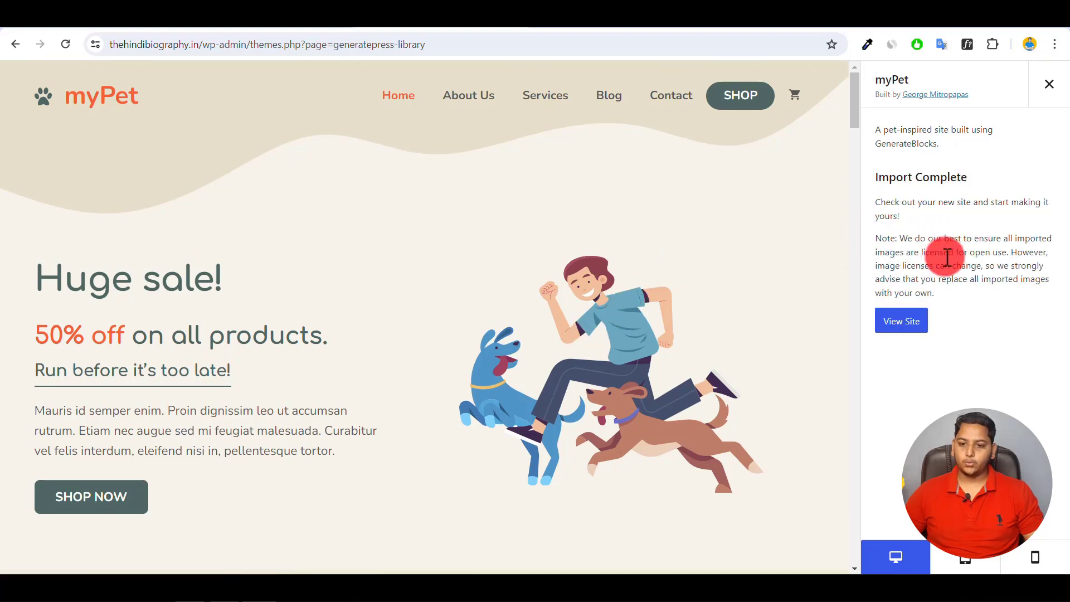
Open the newly imported site in a separate browser tab and switch to it
right_click(908, 326)
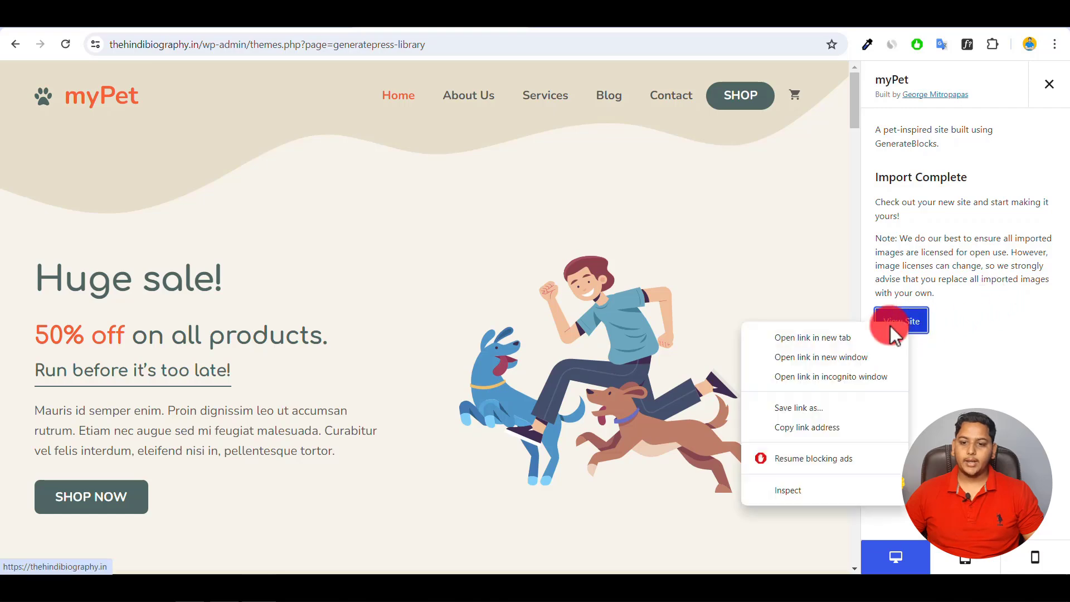
left_click(803, 338)
left_click(572, 22)
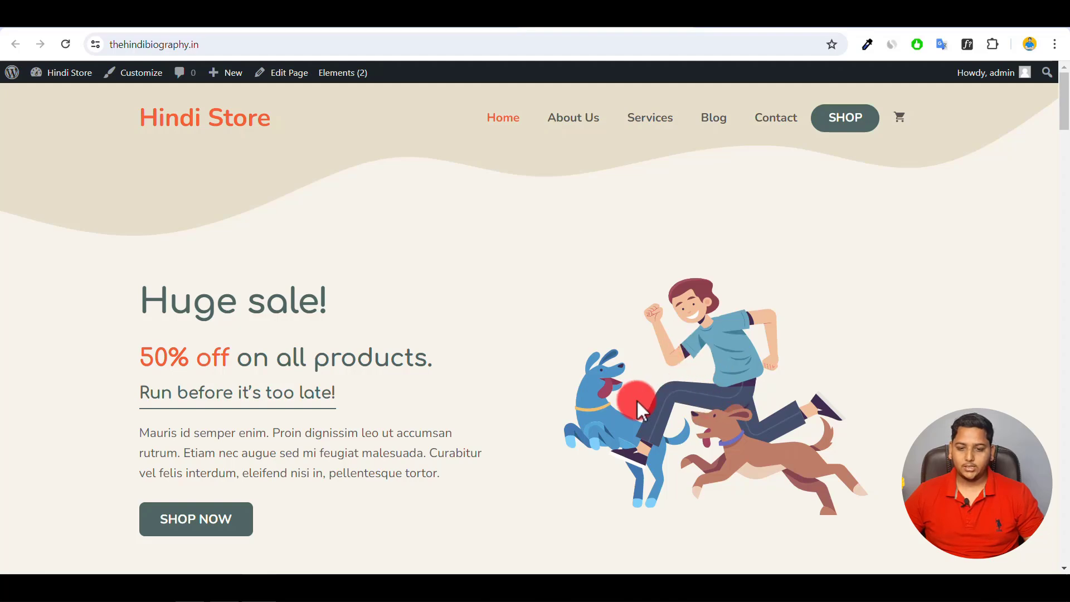
Examine the imported homepage down to the footer, including the services, team, testimonial, blog and product sections, and return to its beginning
scroll(637, 399, "down", 5)
scroll(620, 370, "down", 5)
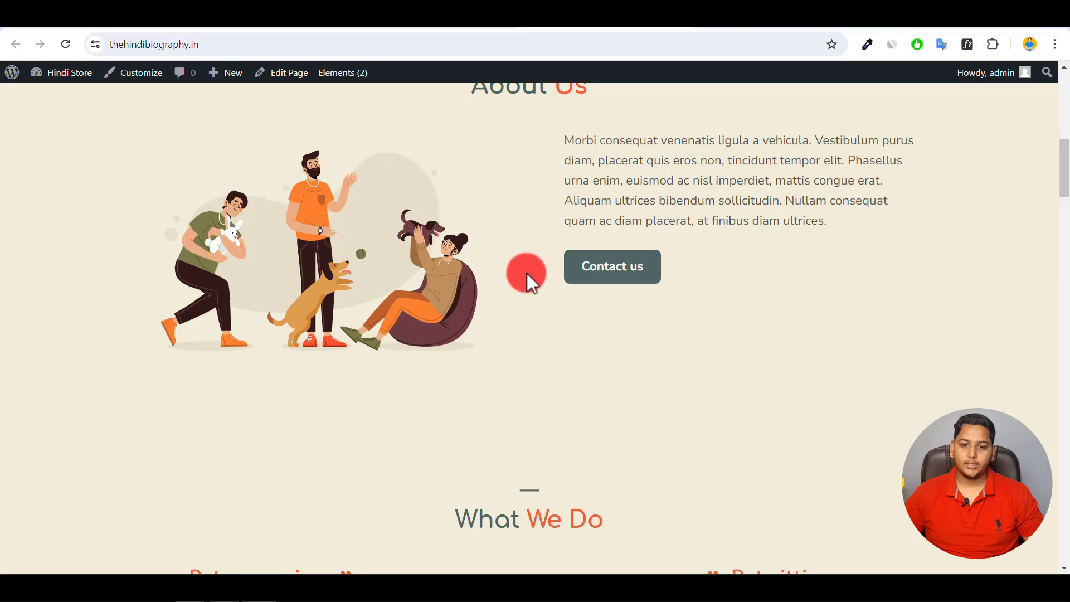
scroll(527, 282, "down", 5)
scroll(527, 280, "down", 10)
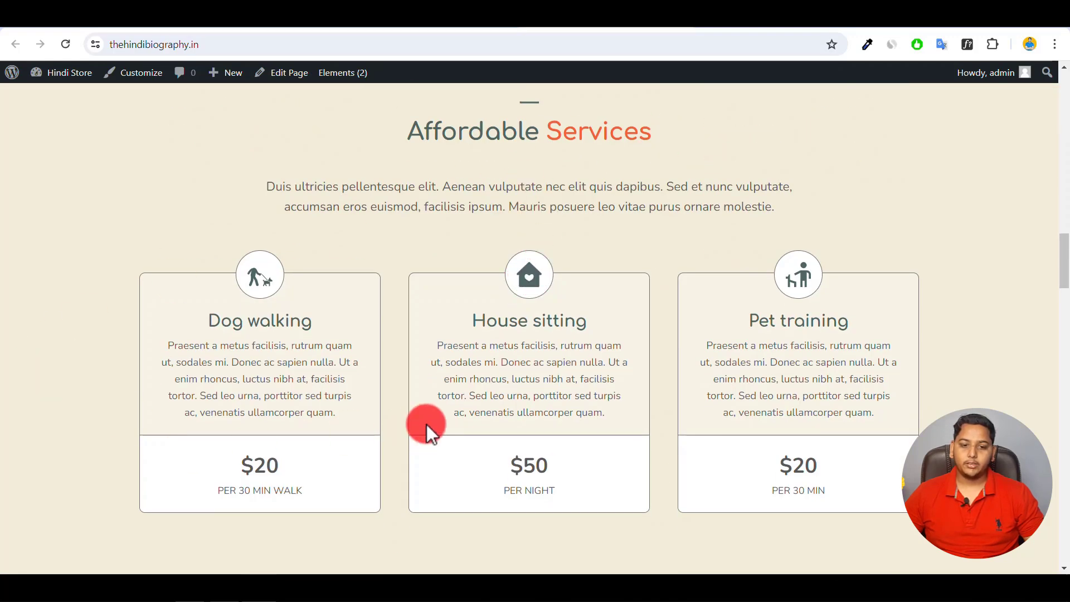
scroll(567, 424, "down", 5)
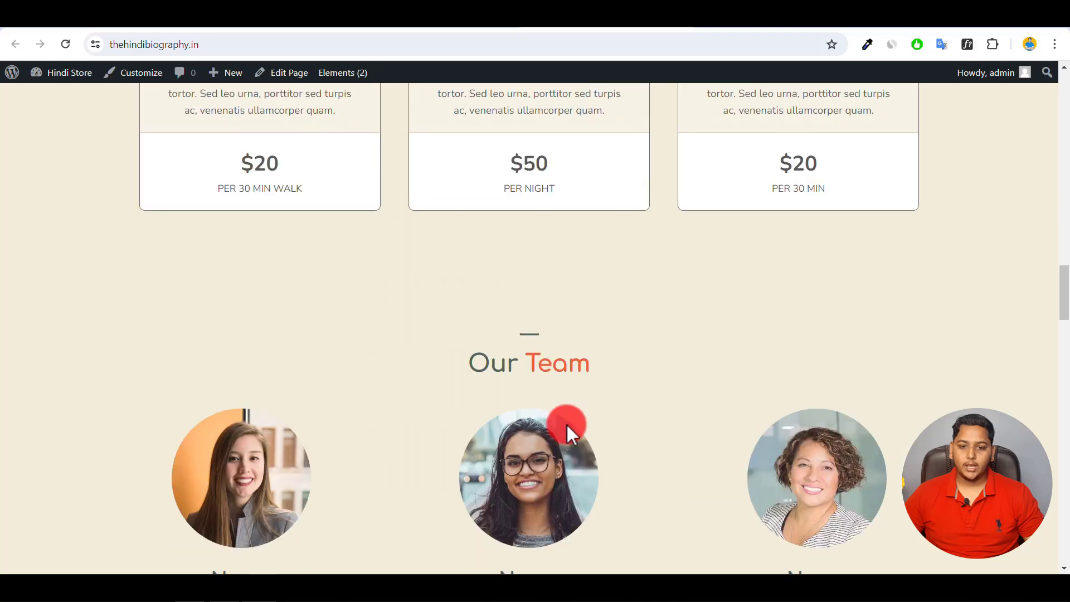
scroll(566, 424, "down", 5)
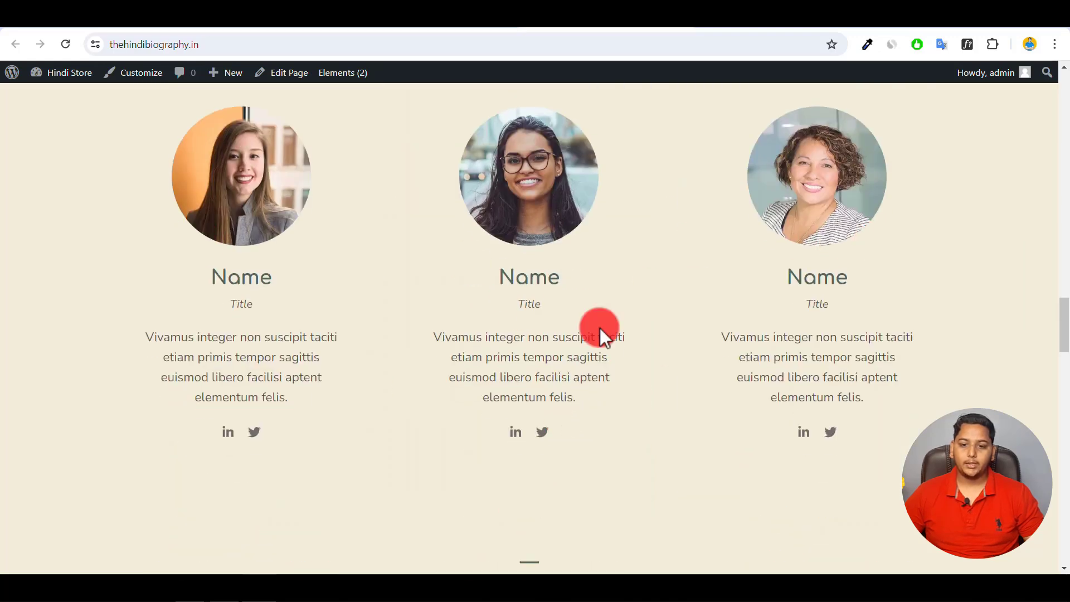
scroll(626, 383, "down", 5)
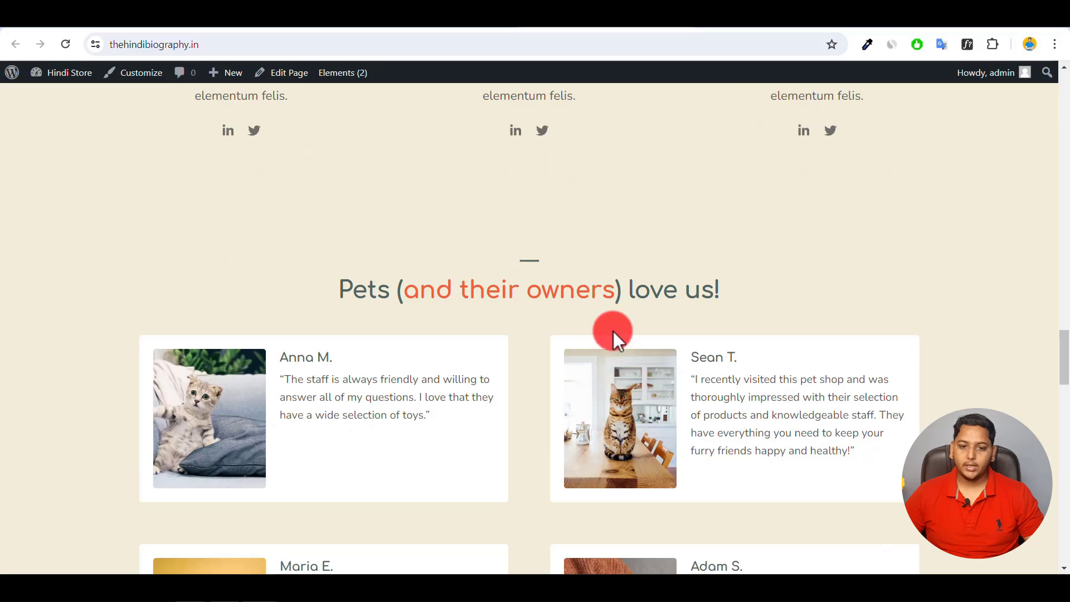
scroll(420, 372, "down", 5)
scroll(441, 356, "up", 5)
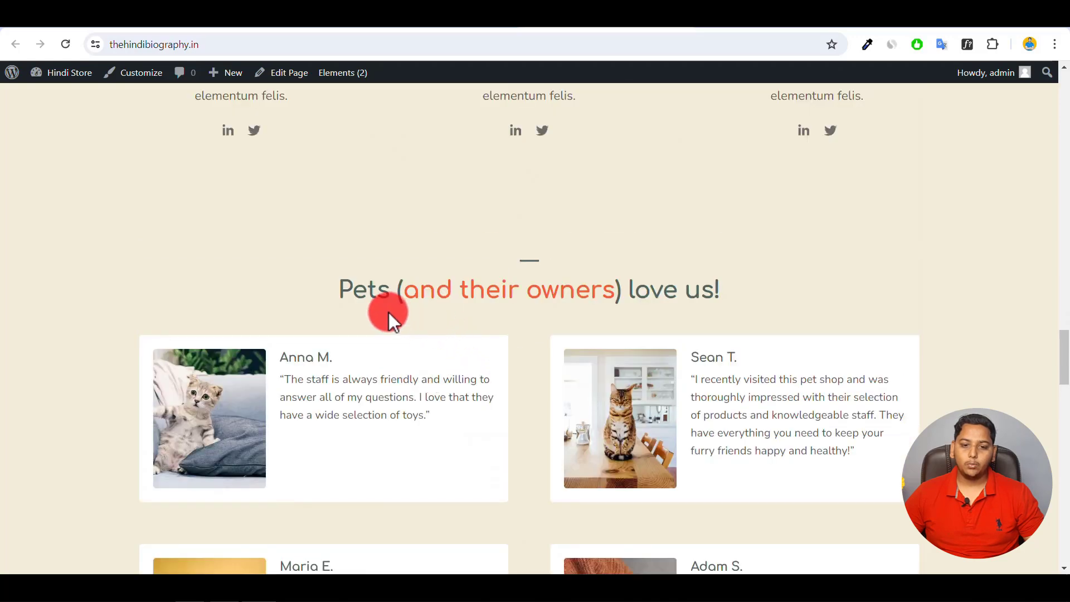
scroll(567, 399, "down", 5)
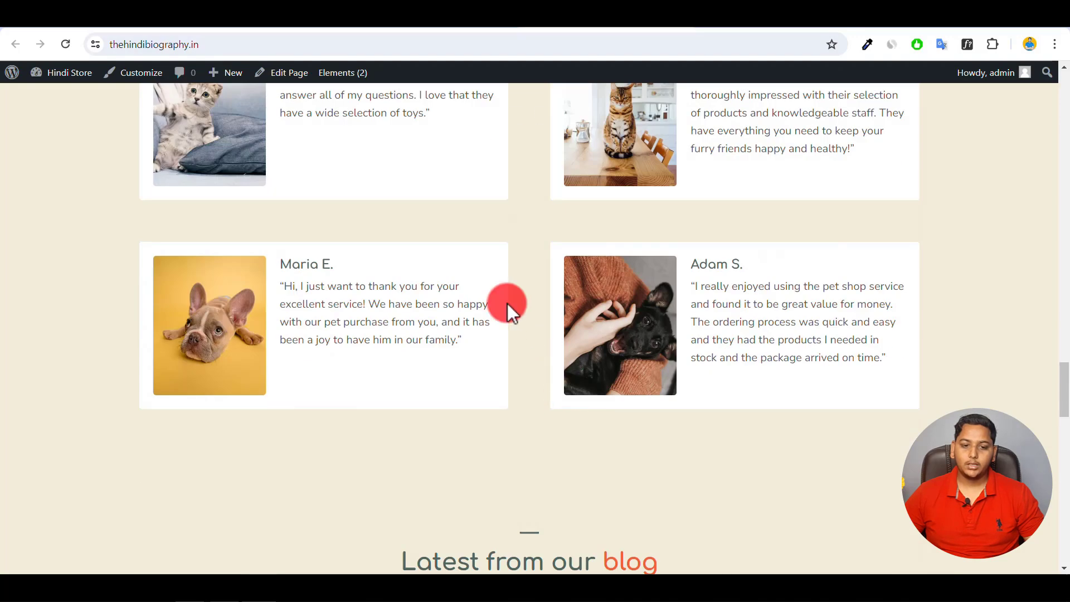
scroll(722, 351, "down", 5)
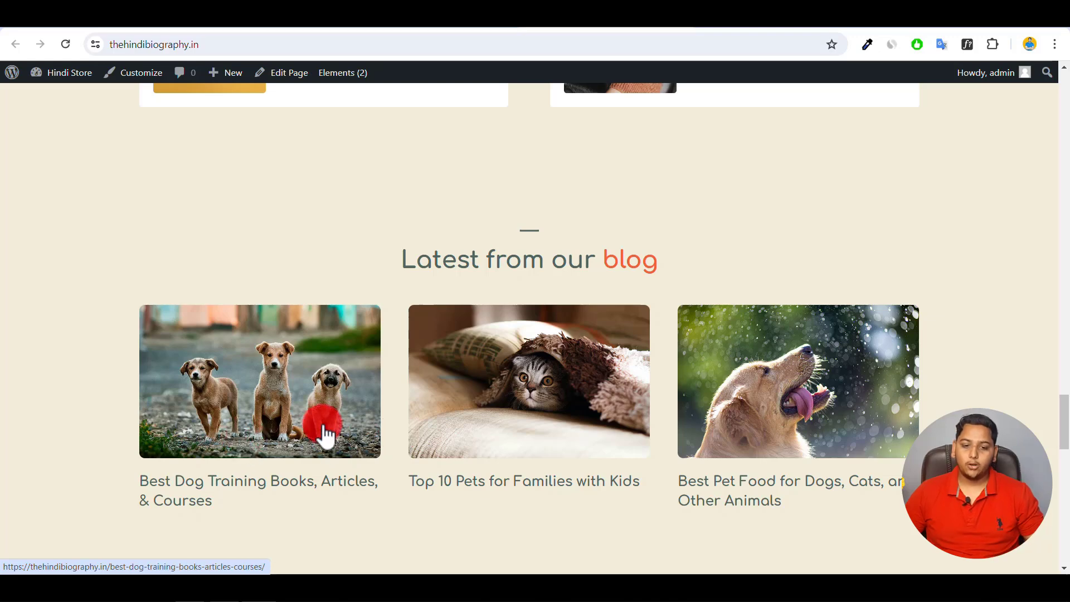
scroll(326, 438, "down", 5)
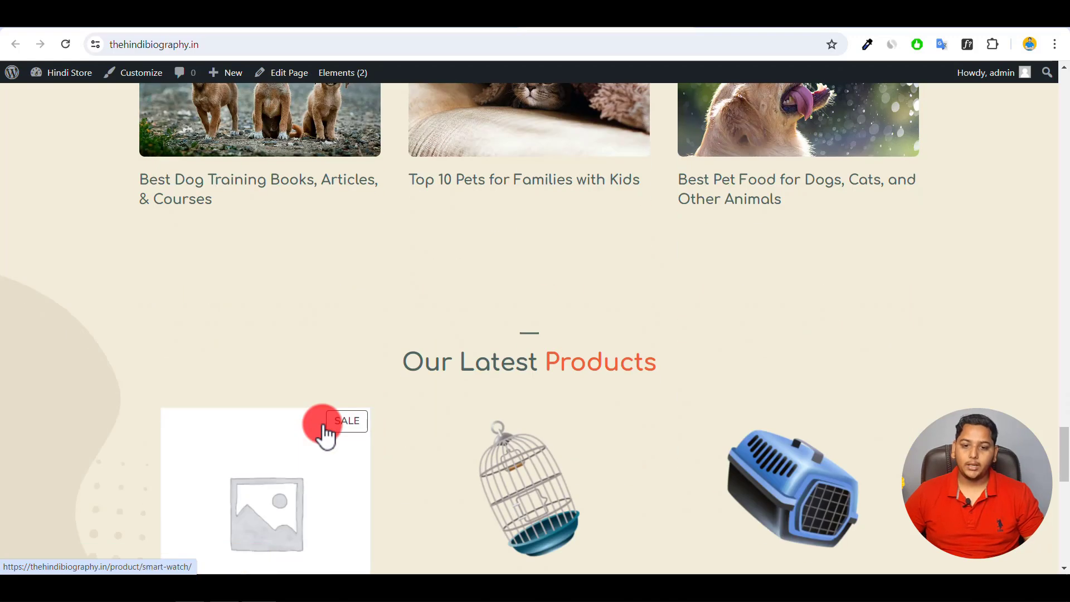
scroll(326, 438, "down", 5)
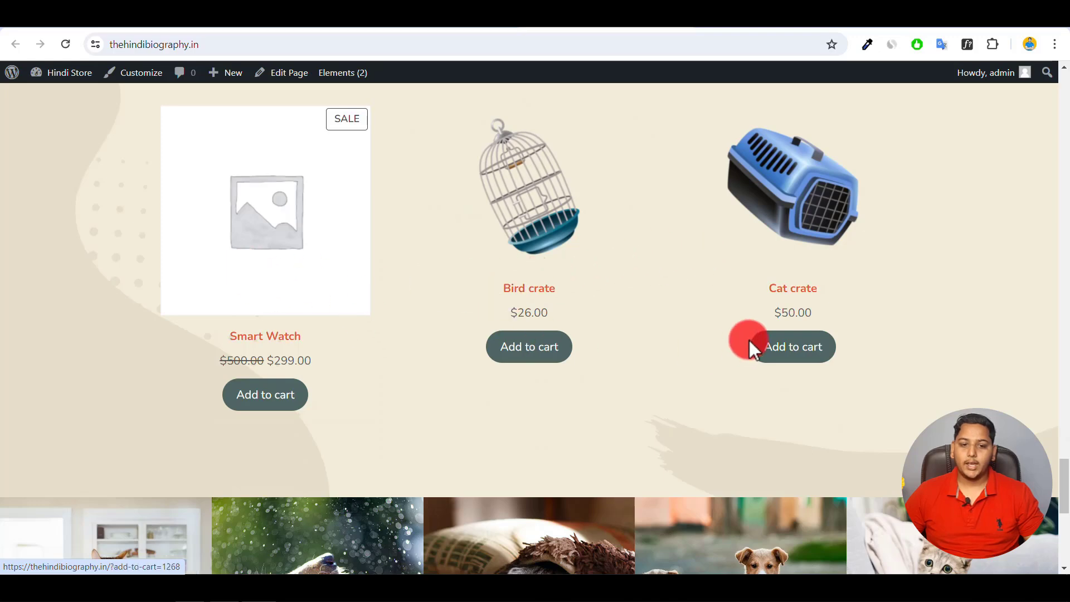
scroll(656, 405, "down", 5)
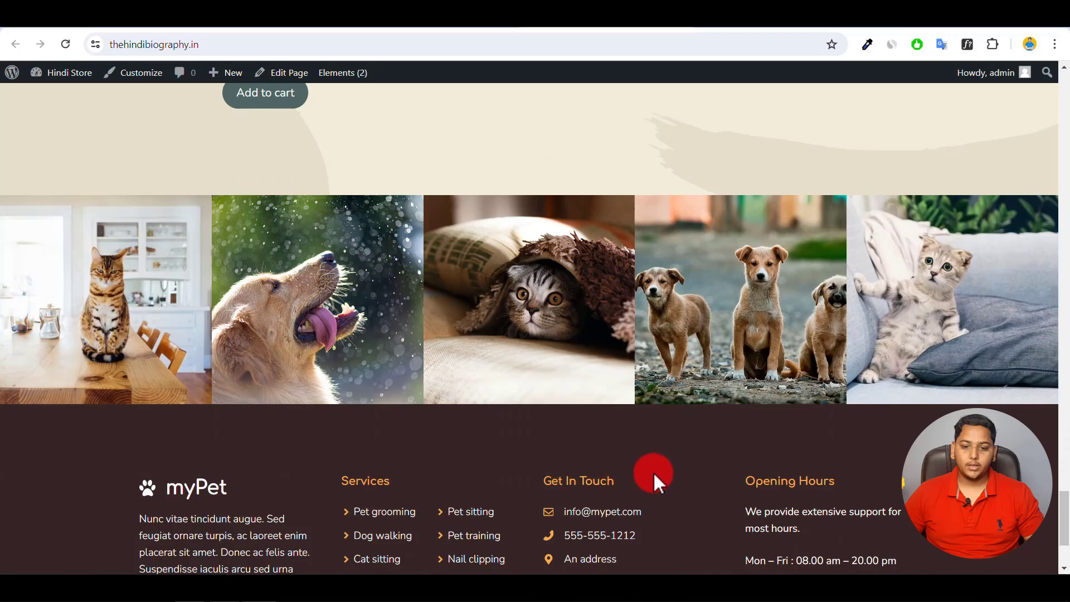
scroll(653, 472, "down", 3)
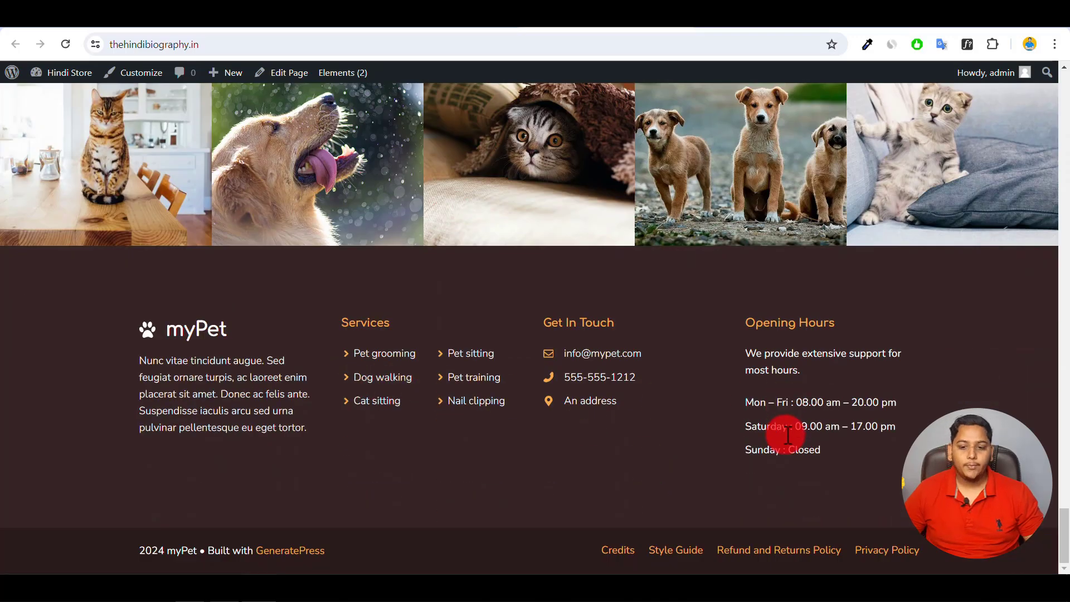
scroll(613, 498, "up", 20)
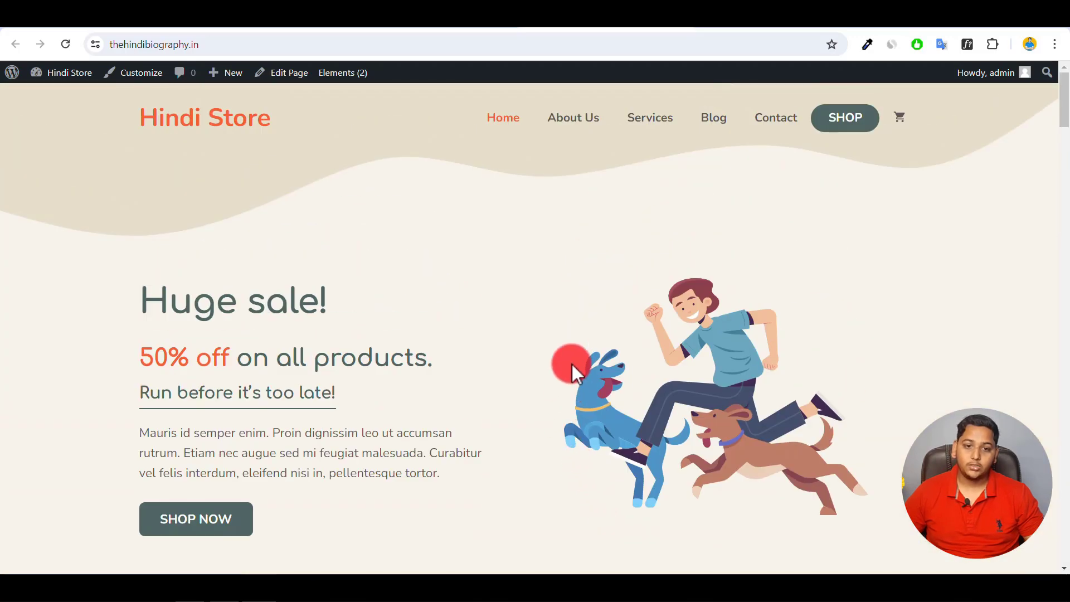
Close the myPet preview in the Site Library and check the site's installed plugins
left_click(432, 12)
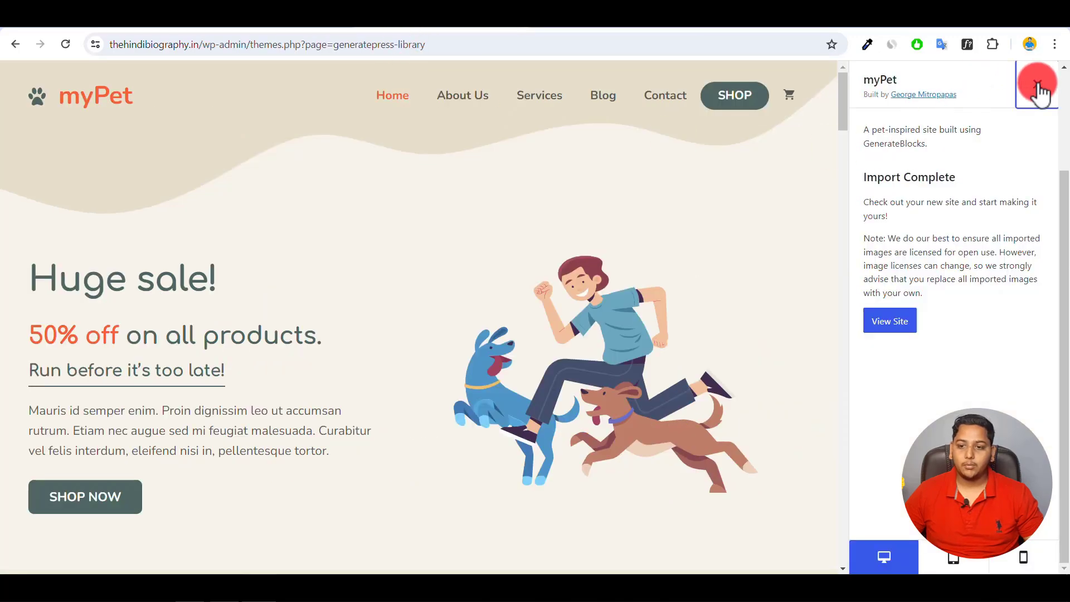
left_click(1038, 85)
left_click(357, 149)
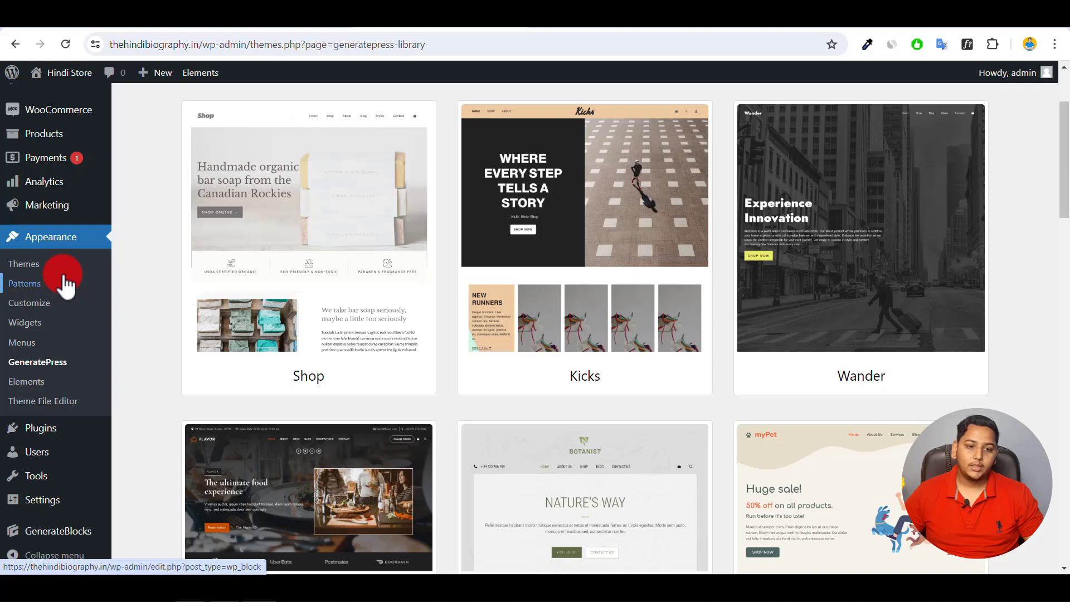
mouse_move(37, 438)
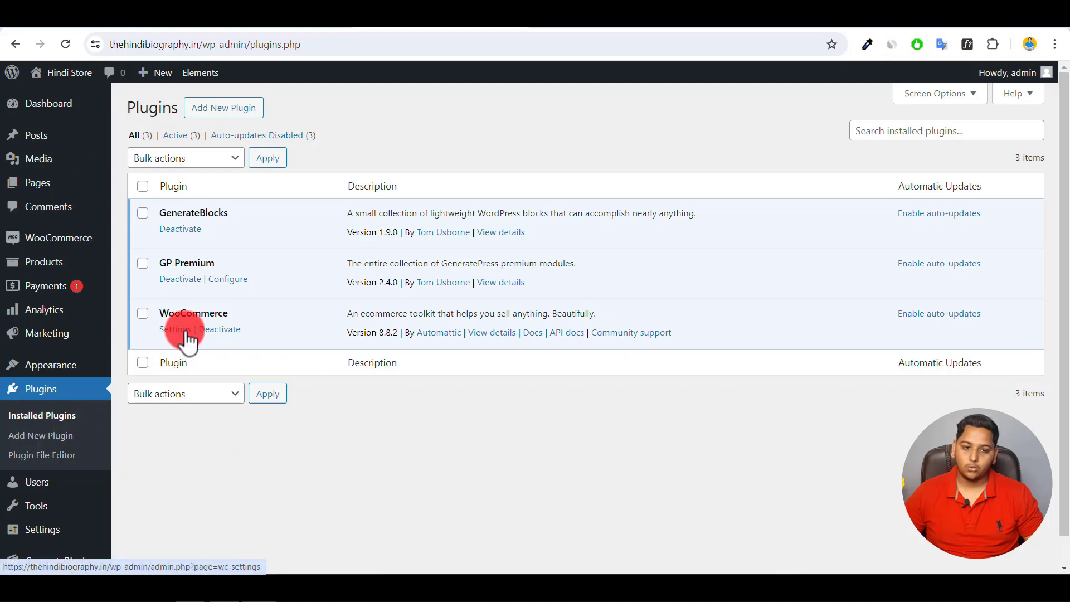
Open the list of all pages and look through the pages brought in by the starter site
mouse_move(42, 194)
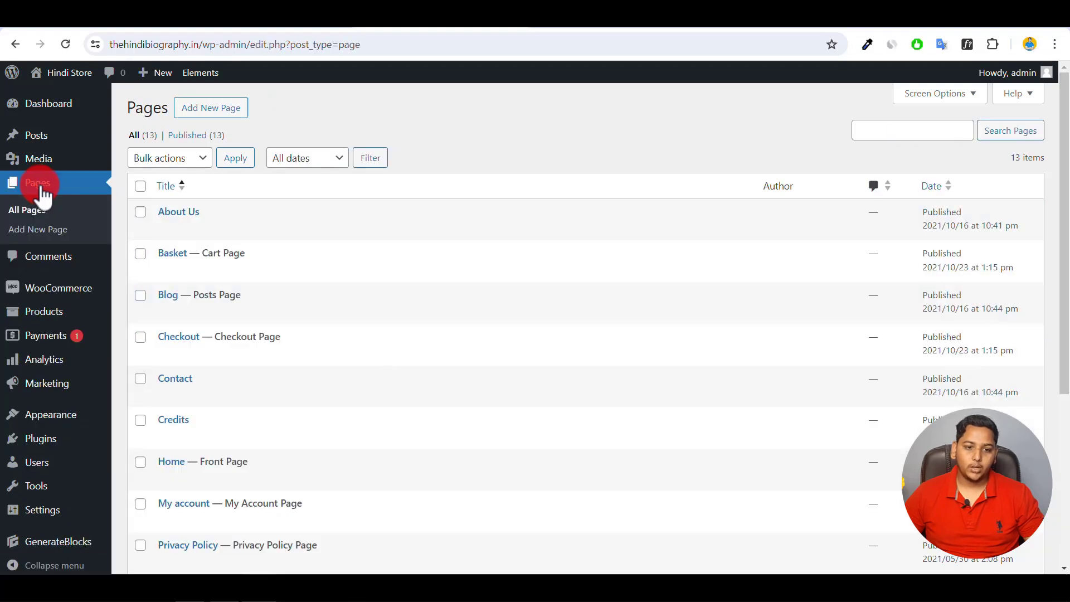
mouse_move(207, 218)
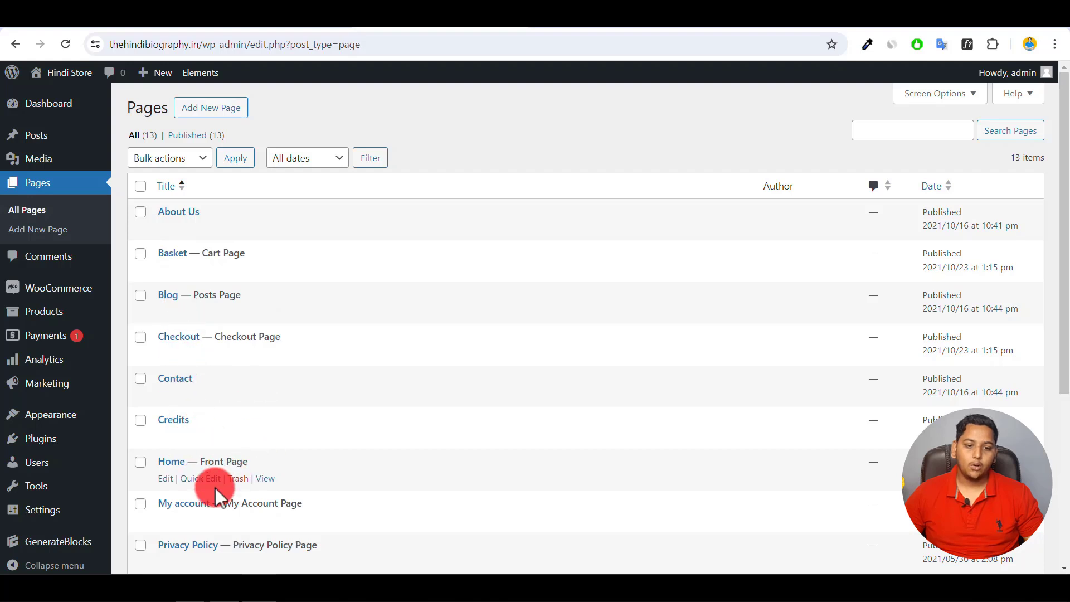
scroll(225, 531, "down", 5)
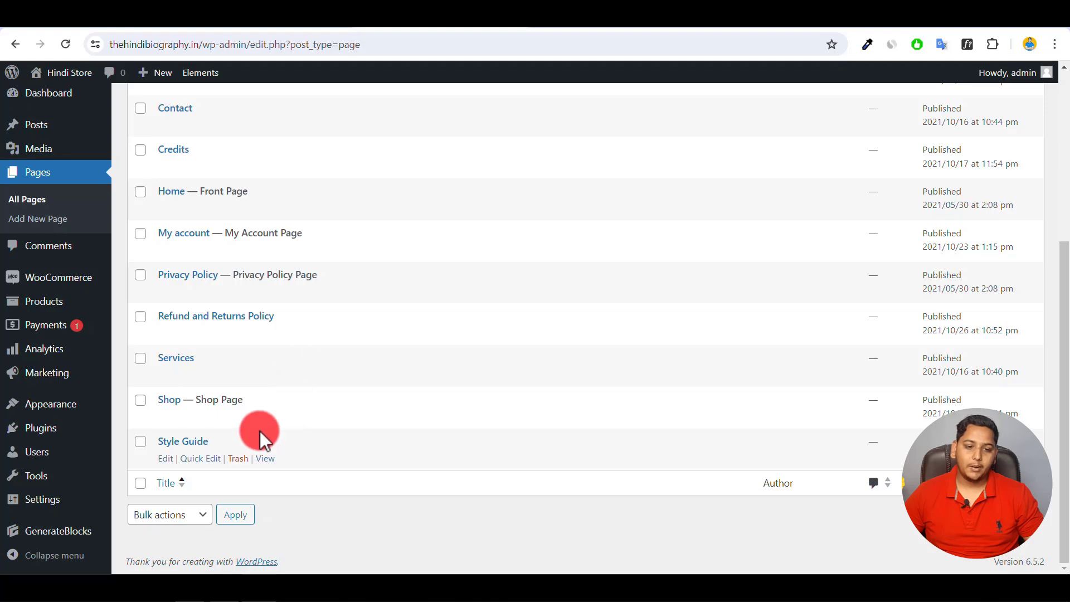
scroll(260, 430, "up", 5)
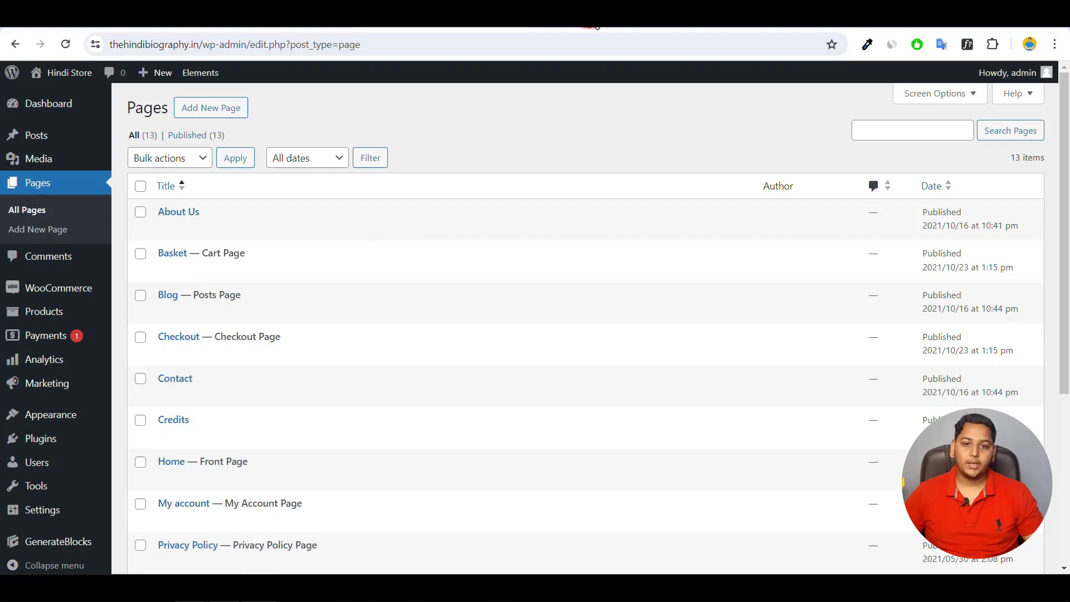
Check the live homepage, then open the Home front page in the block editor and review its hero section
left_click(589, 12)
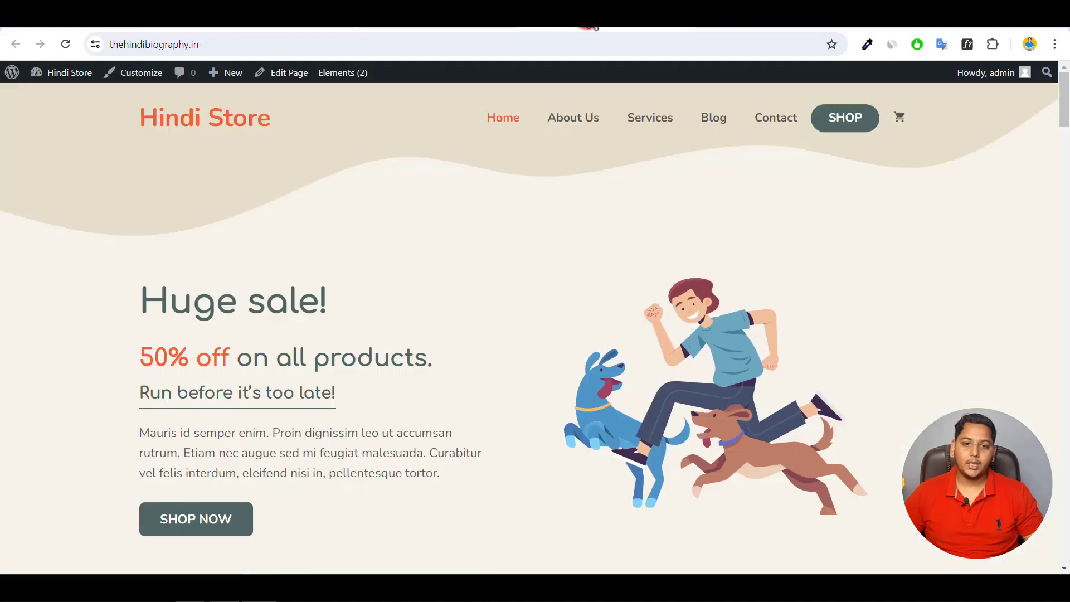
left_click(443, 17)
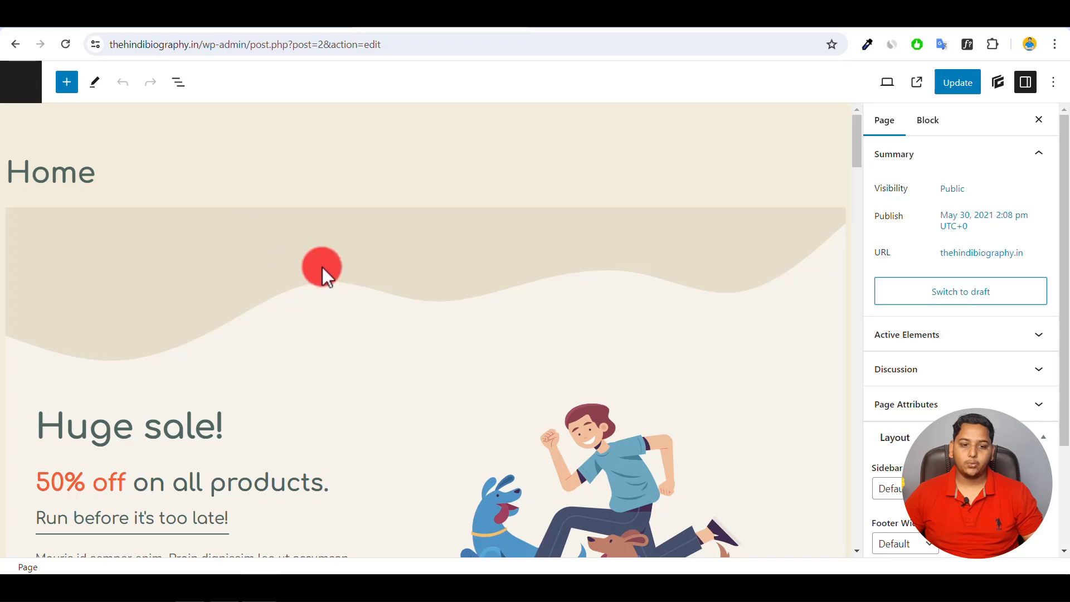
scroll(325, 269, "down", 5)
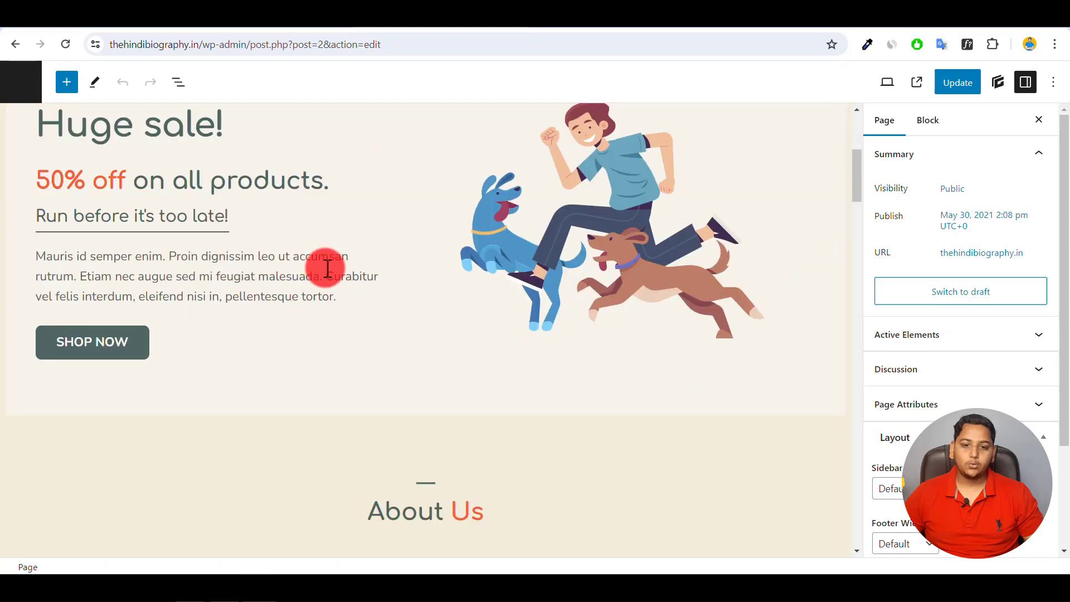
scroll(325, 267, "up", 5)
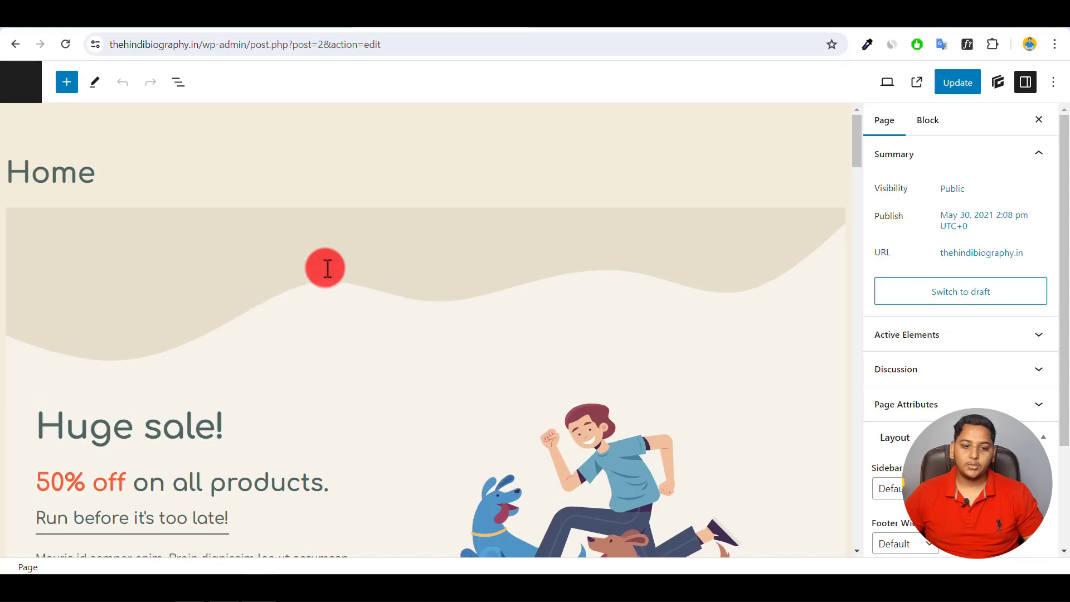
Change the discount in the hero subheading under "Huge sale!" to 60%
left_click(96, 433)
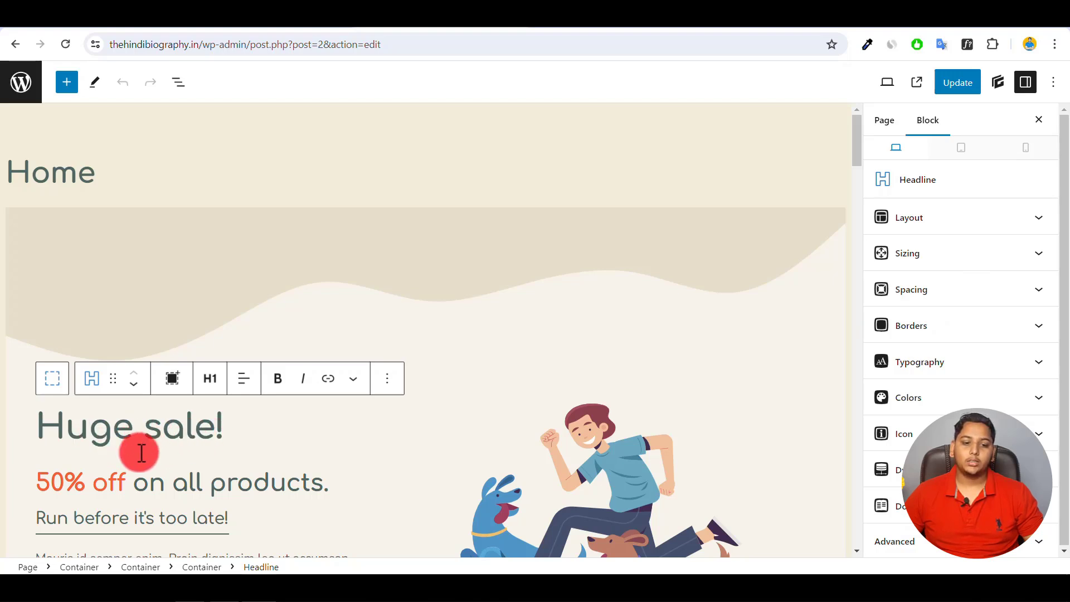
left_click(65, 485)
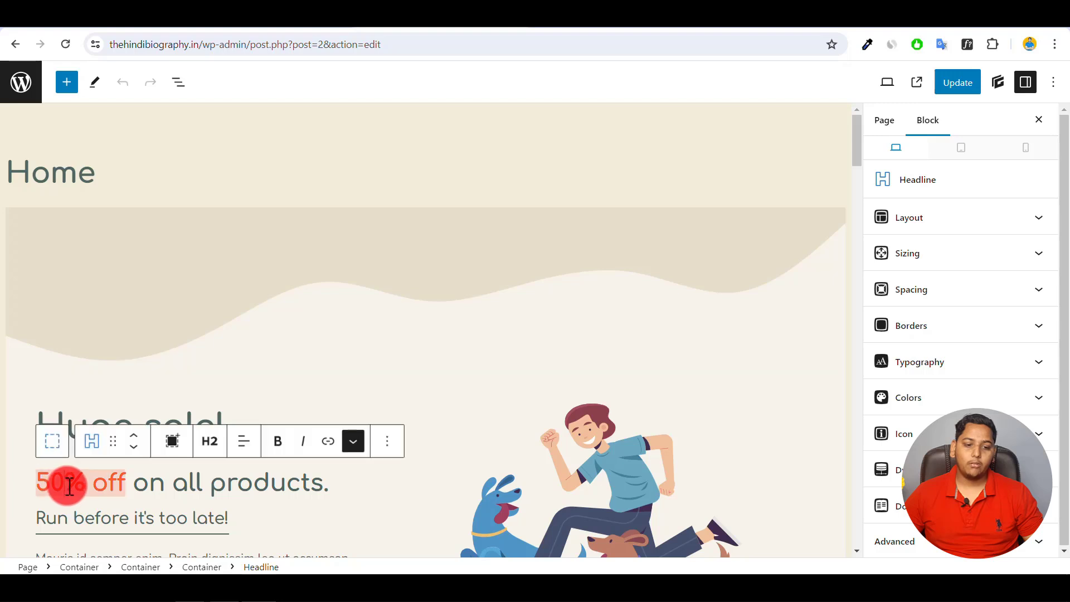
key("BackSpace")
key("BackSpace")
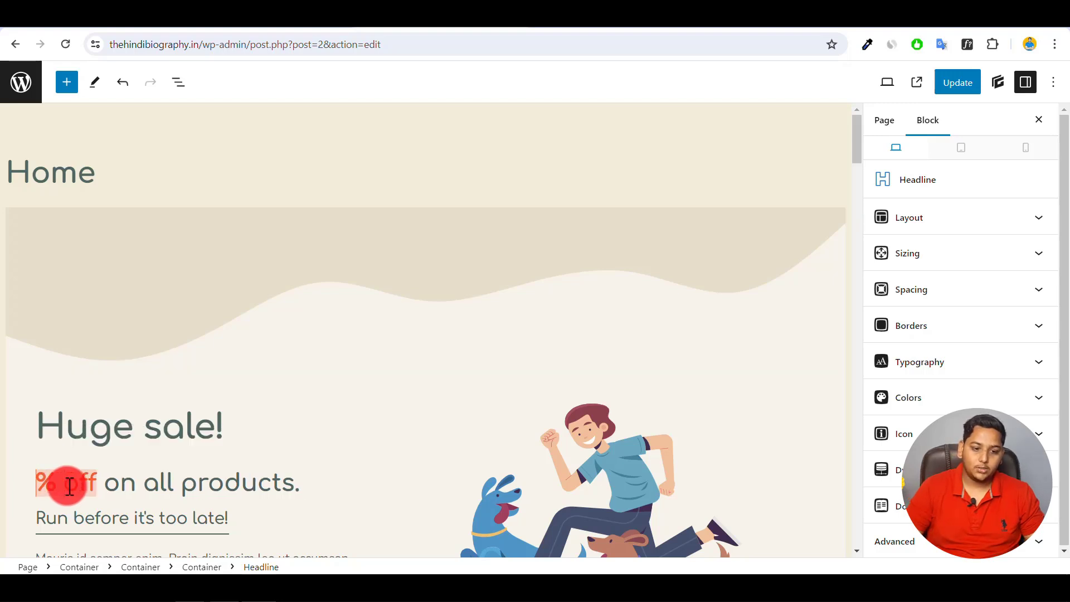
type("60")
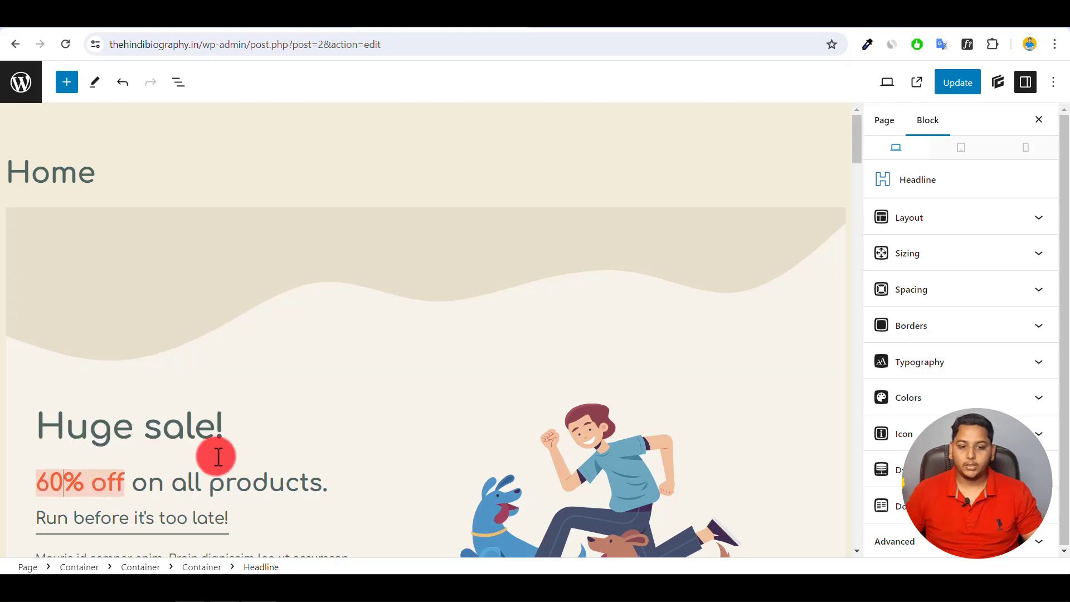
Review the remaining Home page sections in the editor, from the shop button and About Us to services, team, testimonials and blog
scroll(289, 507, "down", 5)
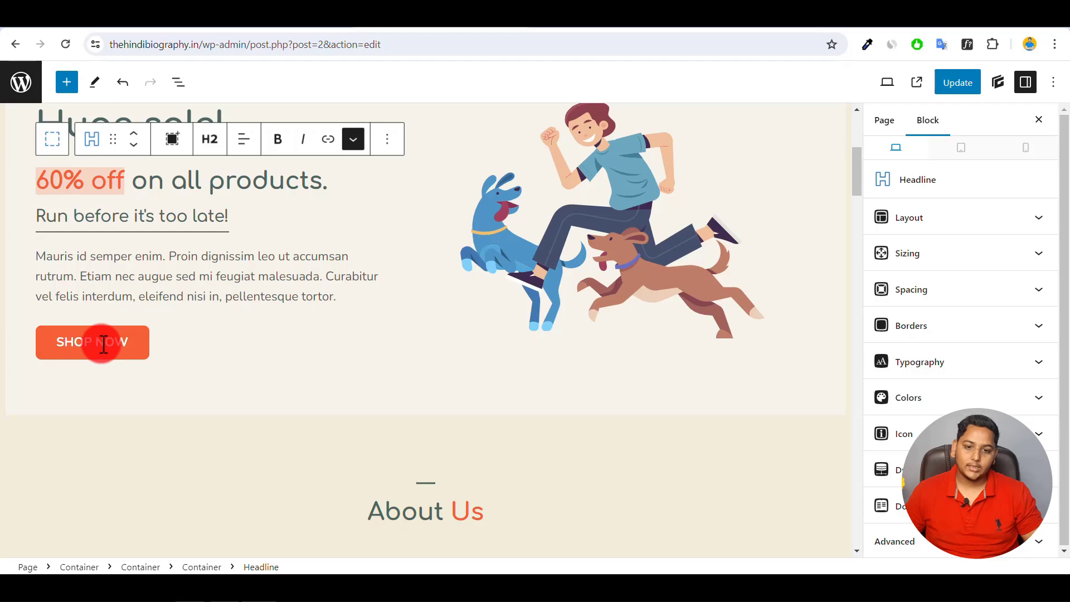
scroll(524, 390, "down", 10)
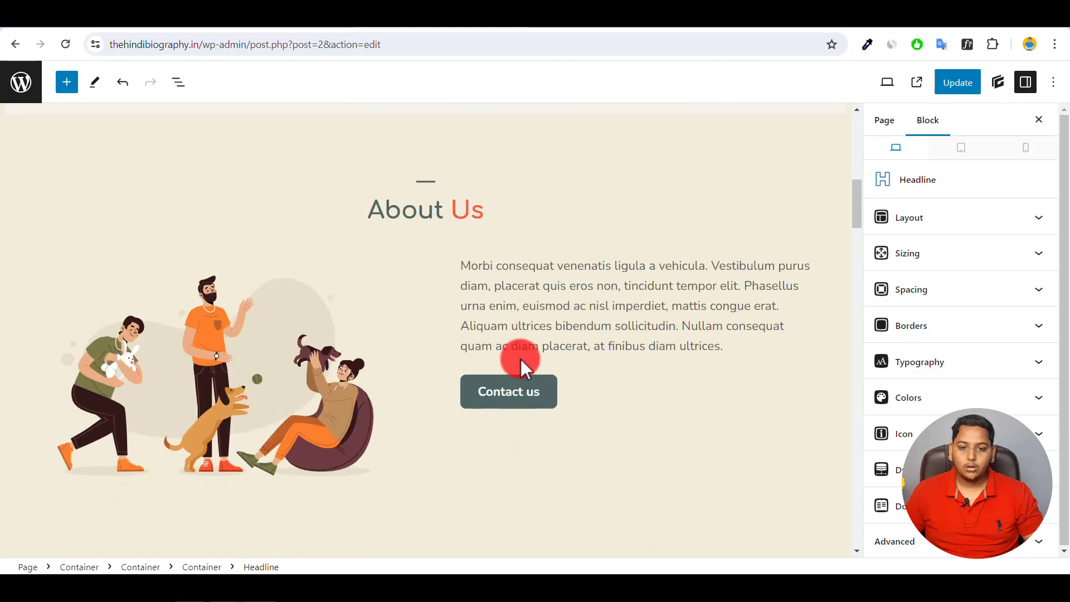
scroll(470, 324, "down", 20)
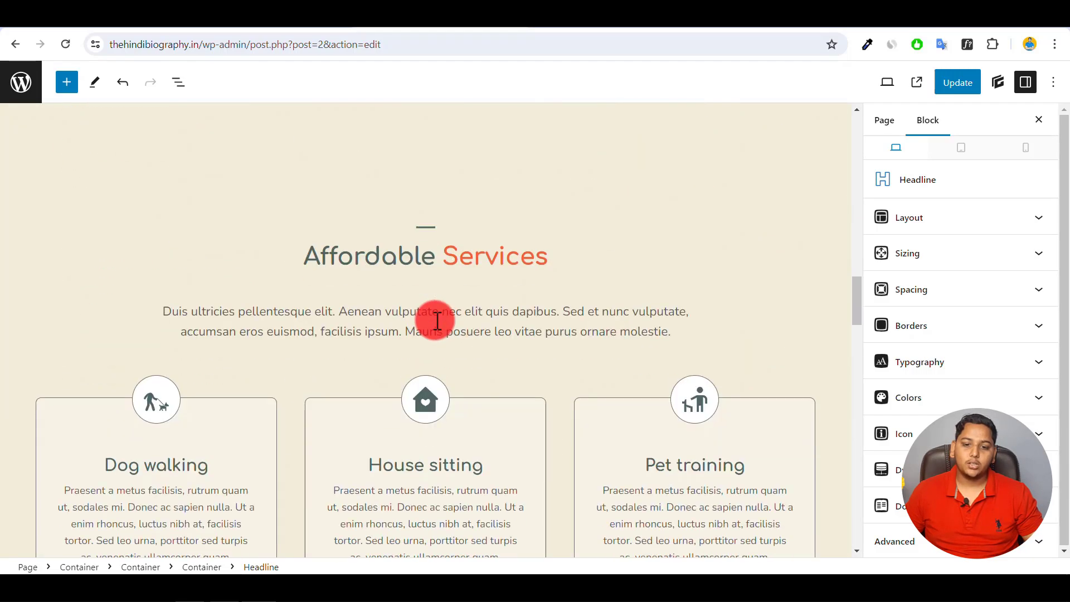
scroll(437, 321, "down", 5)
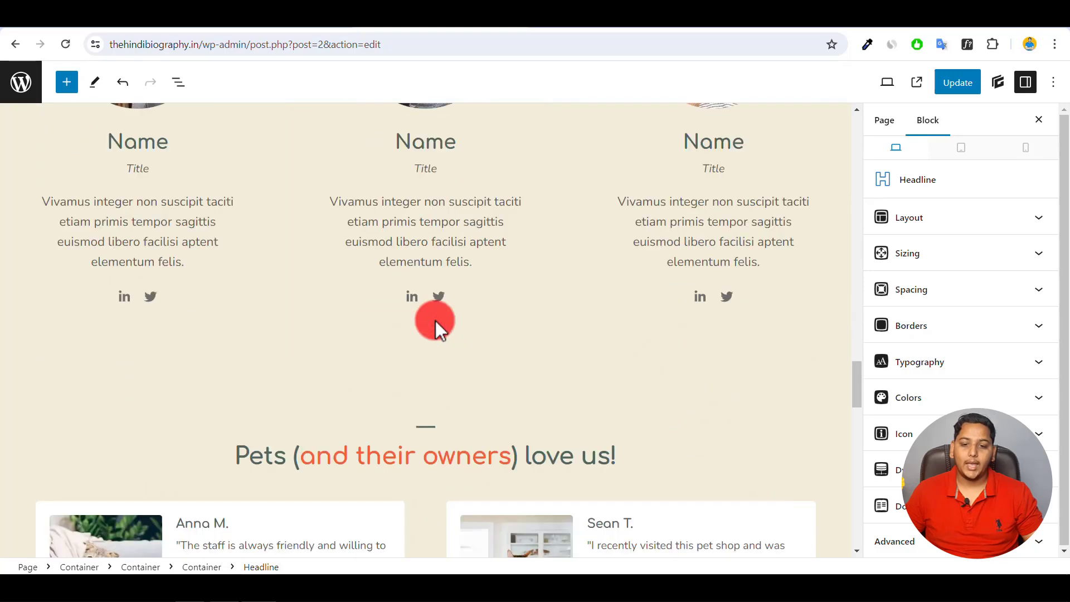
scroll(436, 323, "up", 5)
left_click(428, 354)
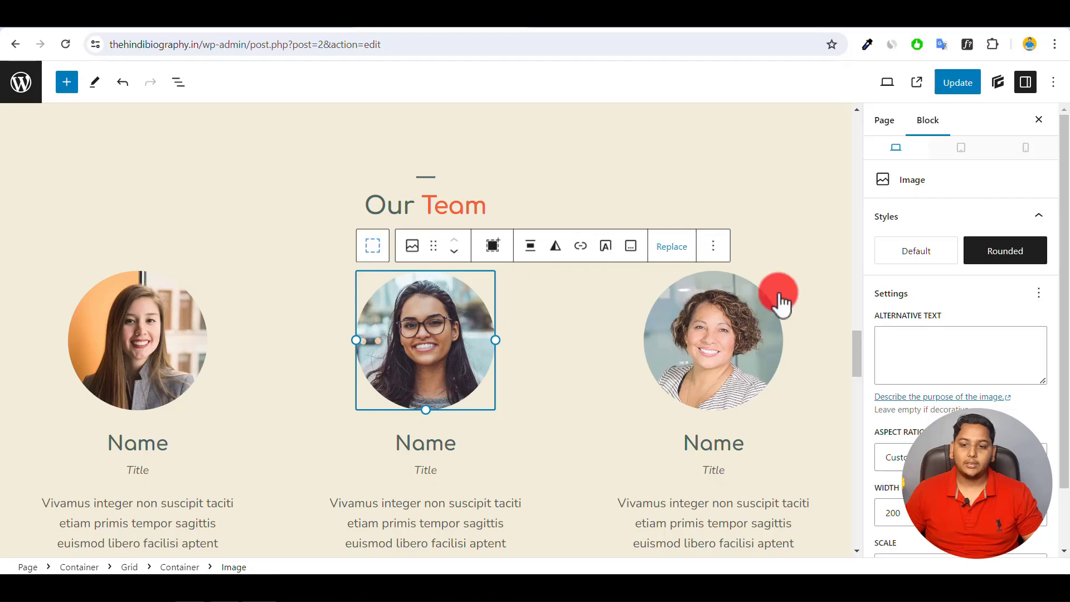
scroll(631, 434, "down", 10)
scroll(631, 434, "down", 10)
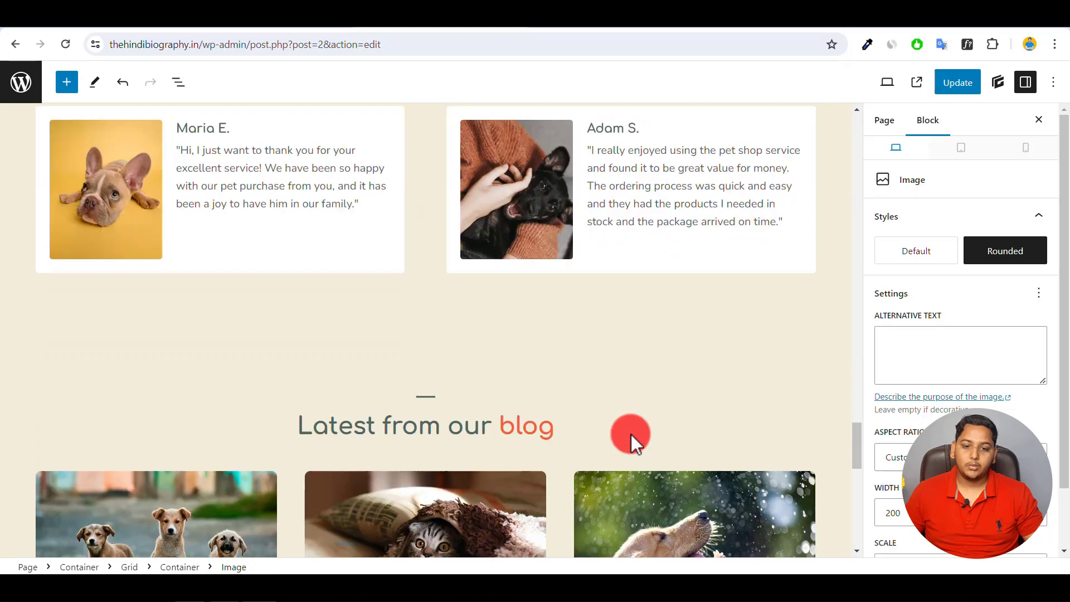
scroll(631, 433, "down", 3)
scroll(631, 434, "up", 20)
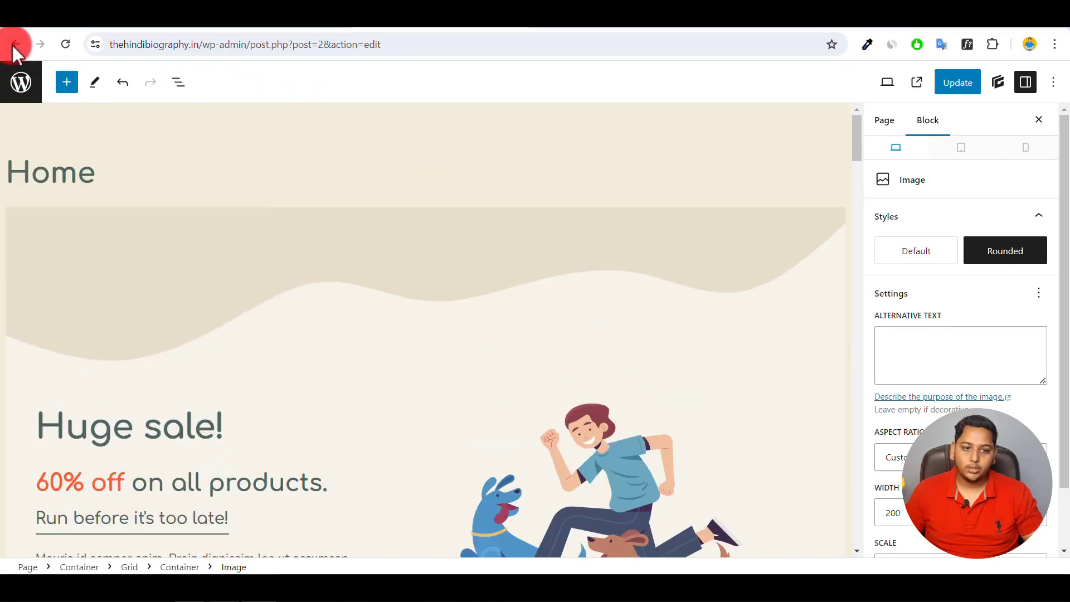
Leave the Home page editor without saving, look over the live homepage and return to the pages list
left_click(22, 92)
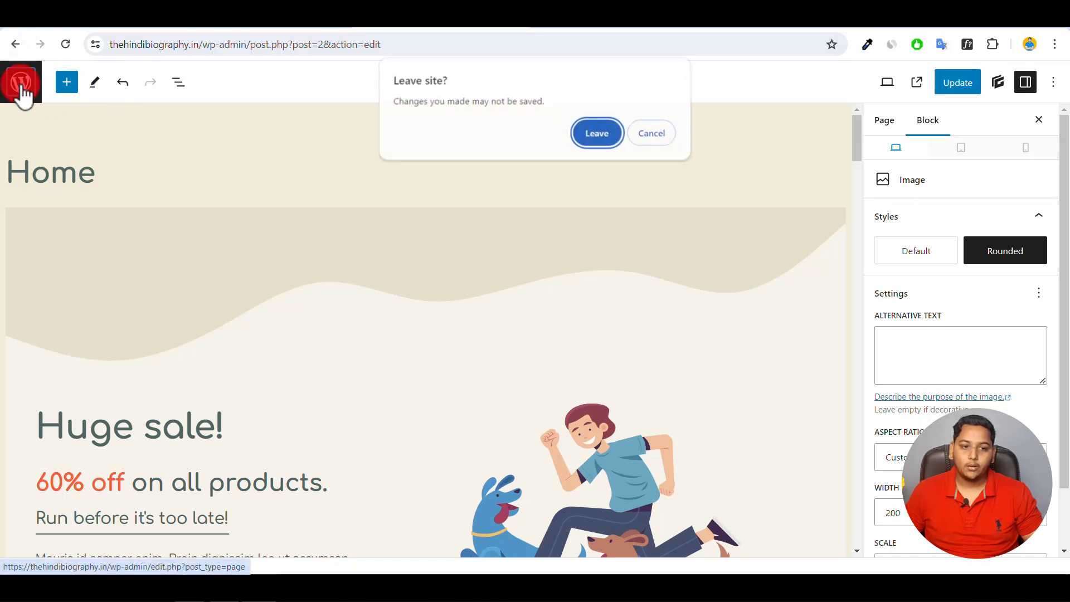
left_click(599, 139)
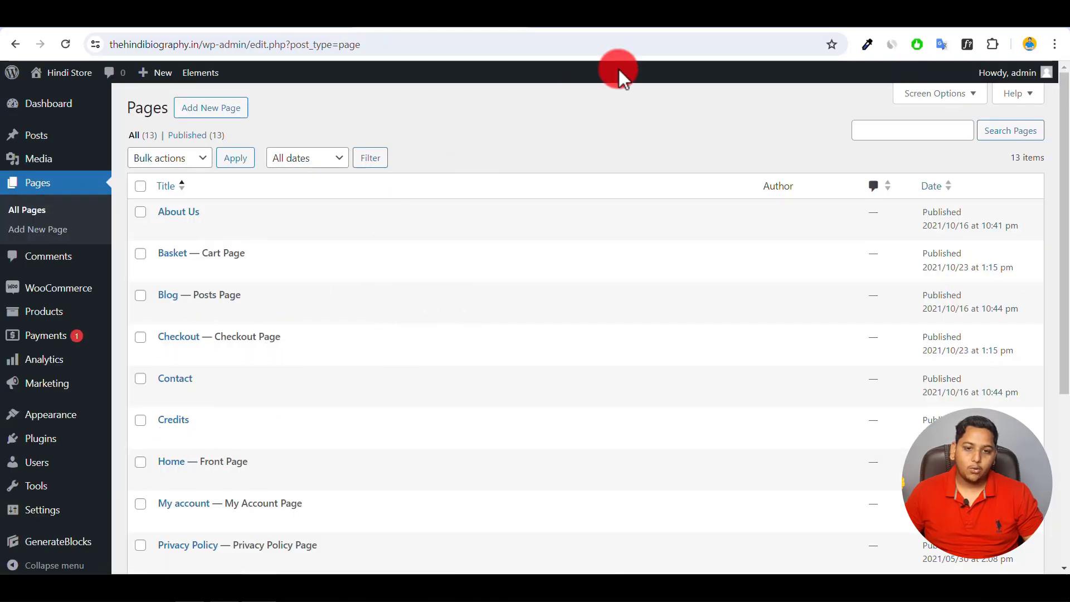
left_click(594, 20)
scroll(424, 333, "down", 14)
scroll(423, 333, "up", 14)
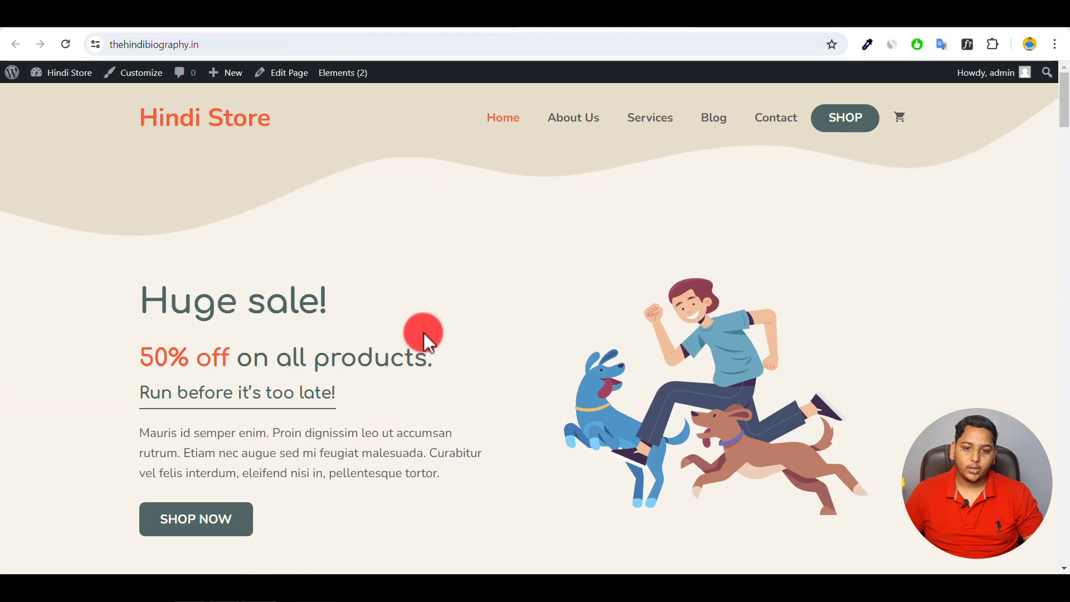
left_click(436, 27)
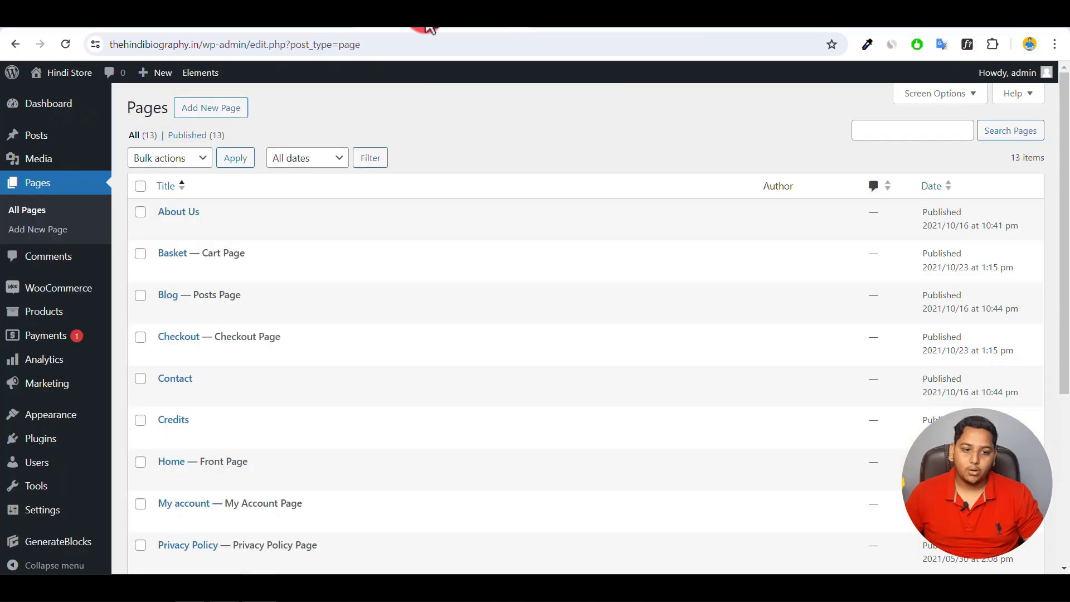
Open the list of all store products and look through the items brought in by the starter site
left_click(42, 320)
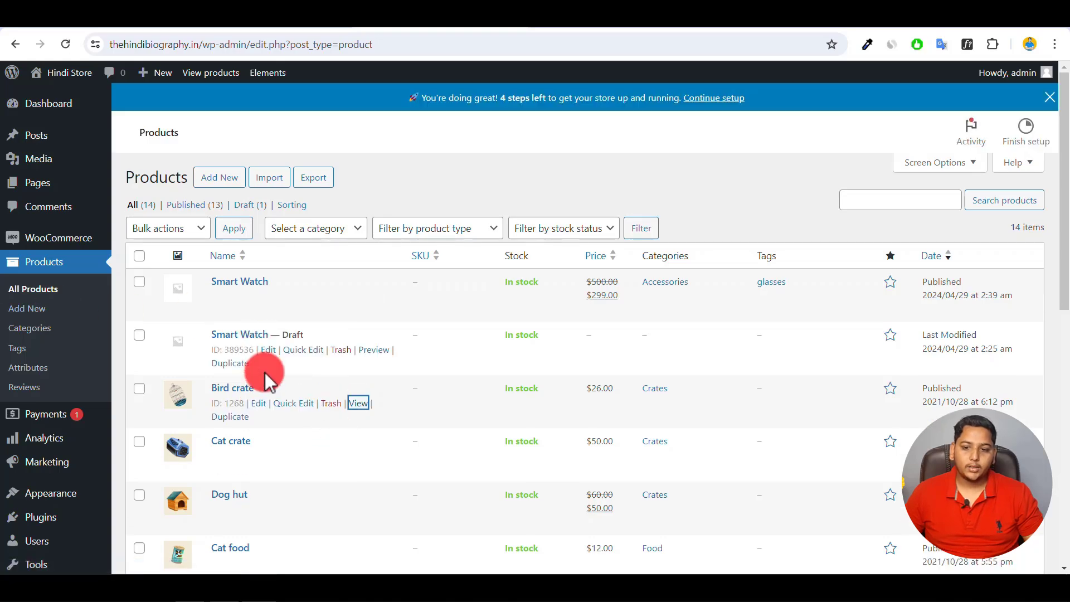
scroll(265, 372, "down", 5)
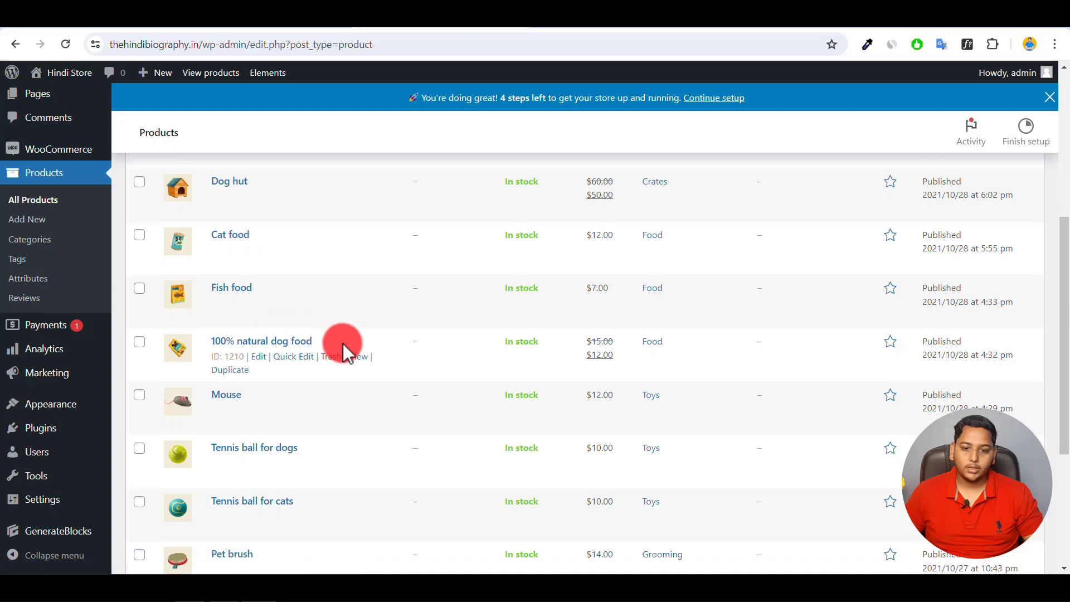
scroll(343, 349, "down", 4)
scroll(343, 348, "up", 10)
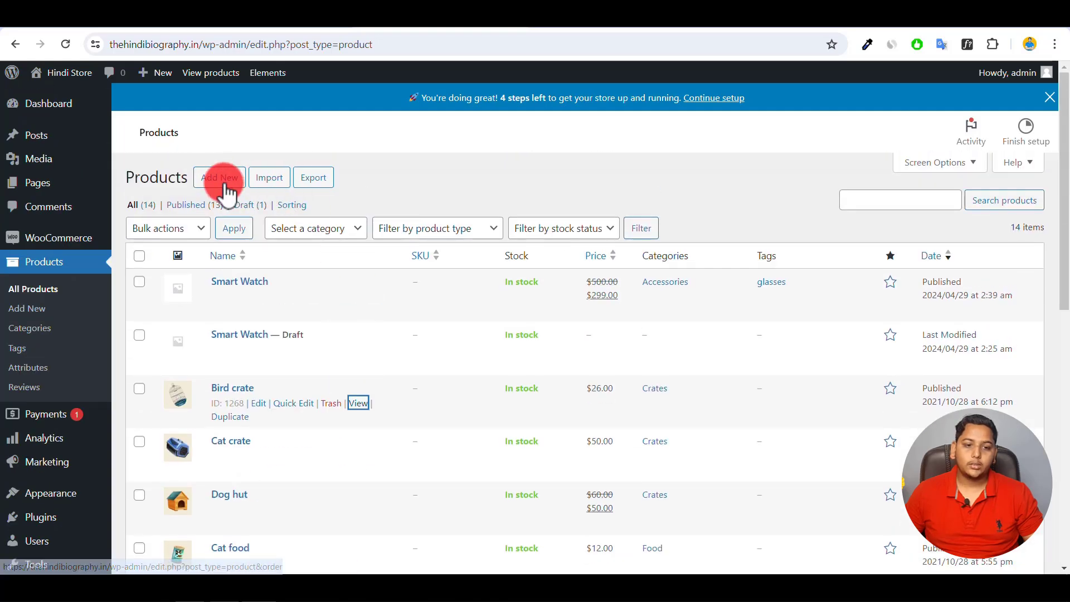
Start a new store product named "Car Toy"
left_click(225, 184)
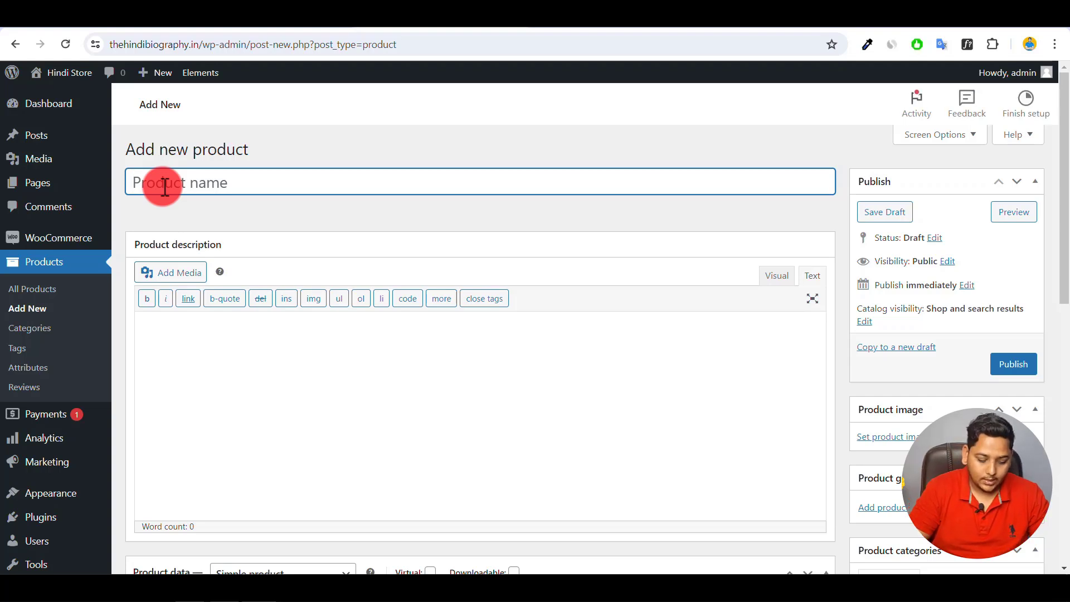
type("Car Toy")
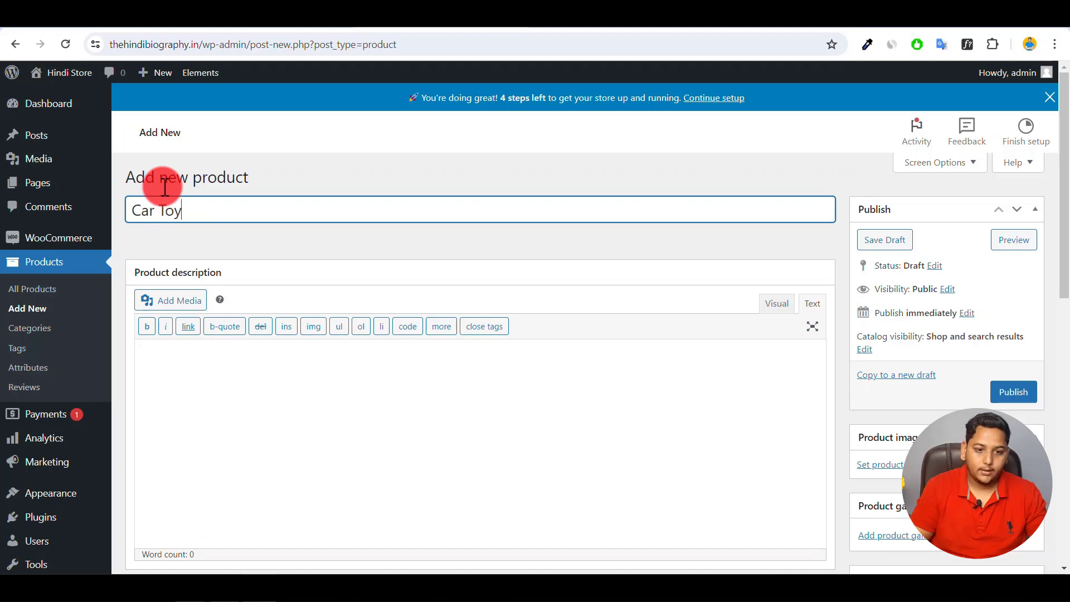
left_click(172, 376)
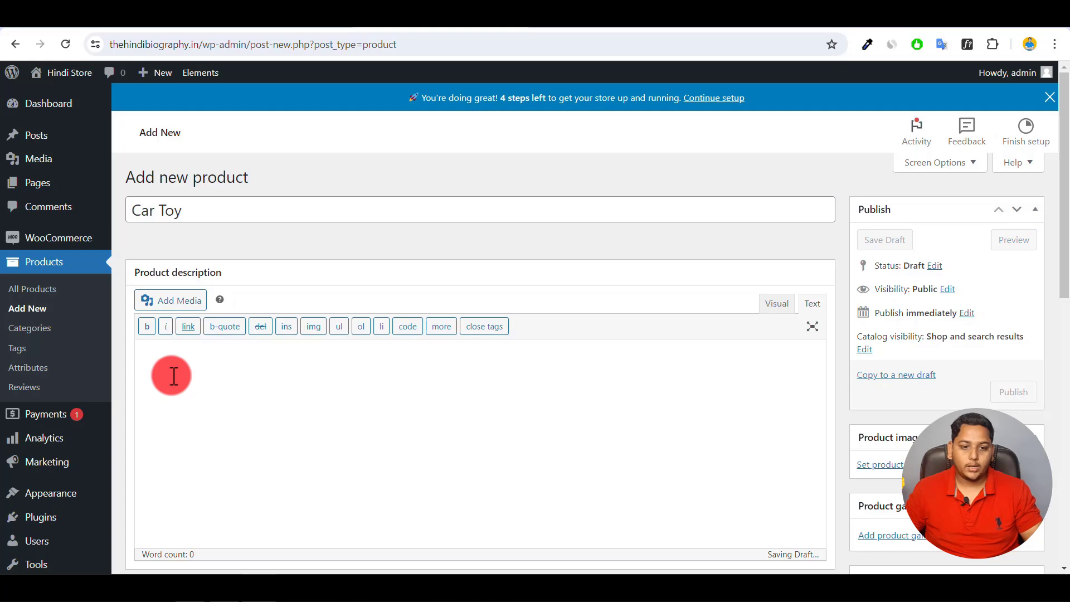
Set the Car Toy product's regular price to 500 and its sale price to 199
scroll(173, 375, "down", 5)
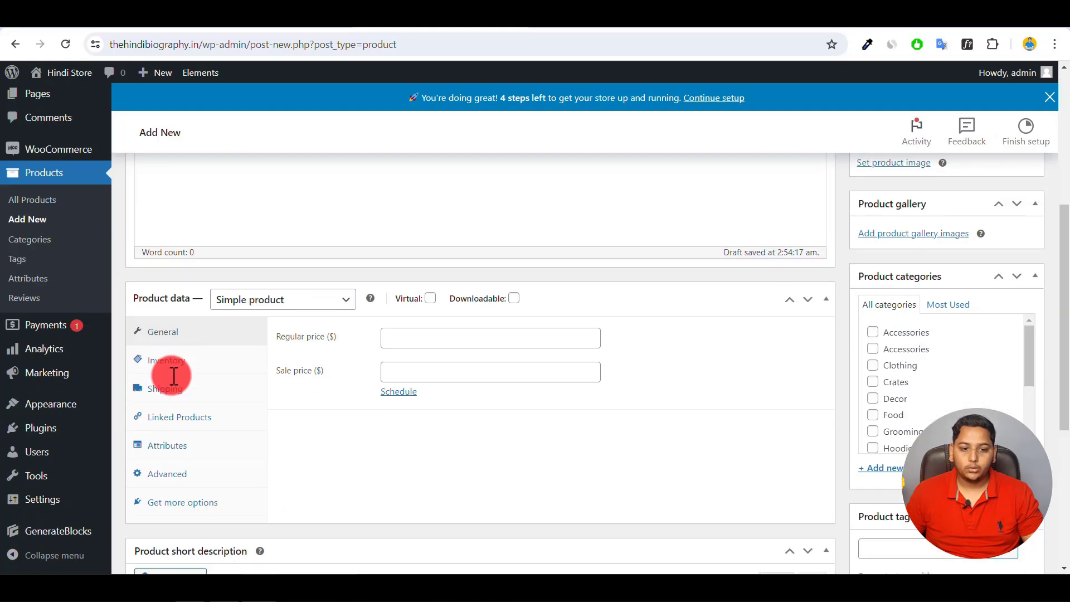
left_click(411, 340)
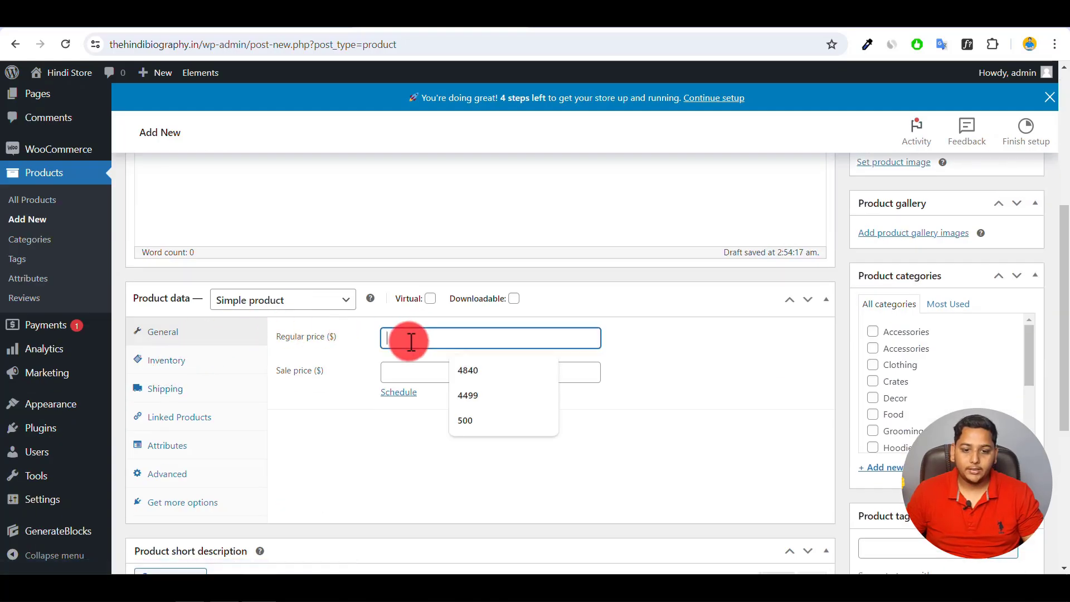
type("500")
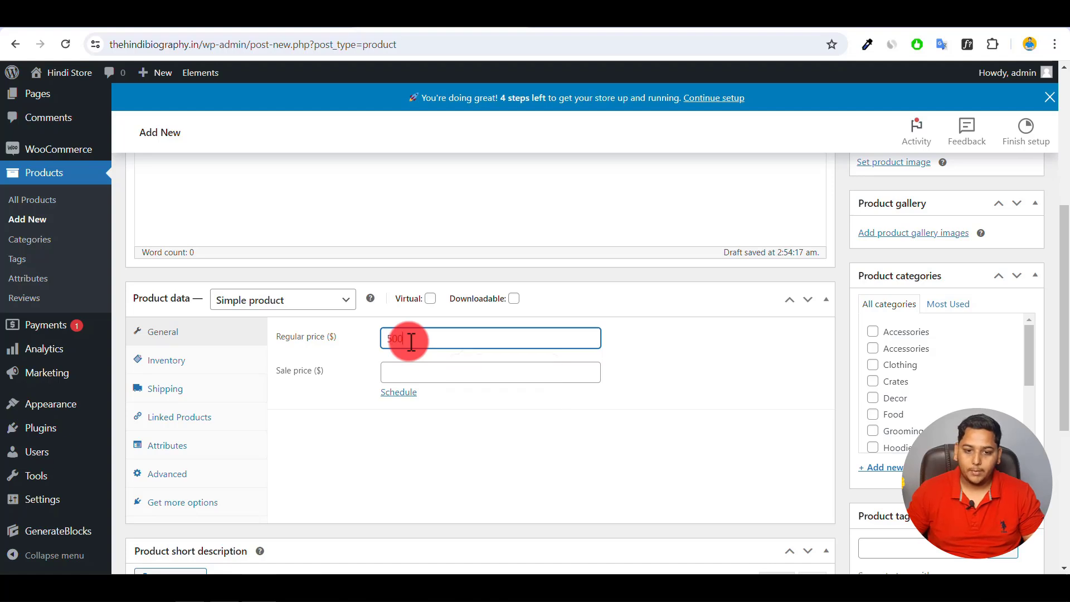
left_click(410, 379)
type("199")
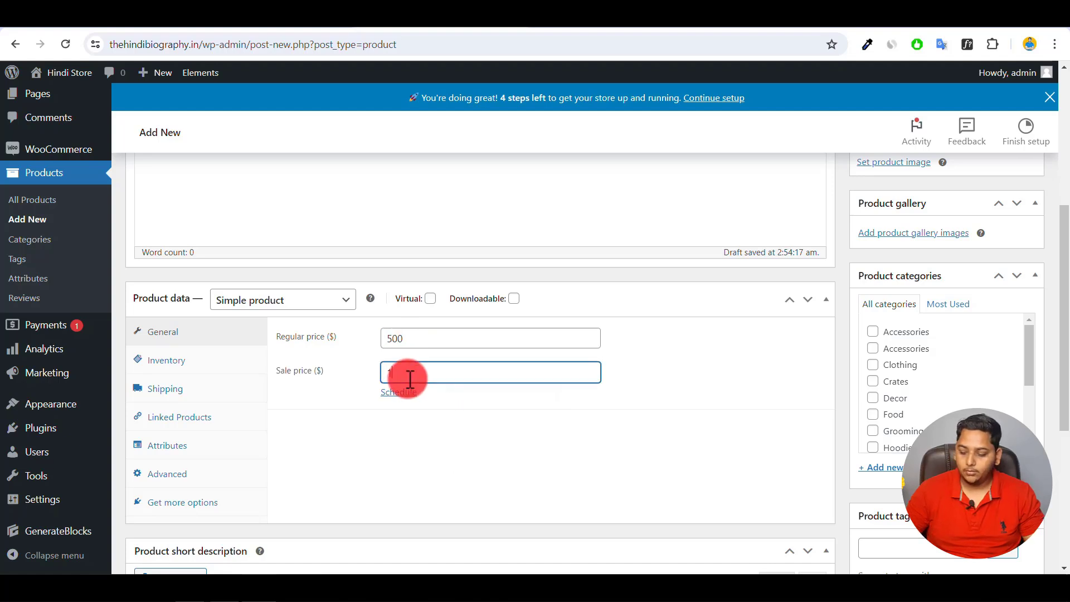
left_click(357, 445)
Examine the product's inventory, shipping, linked products and advanced settings
left_click(166, 361)
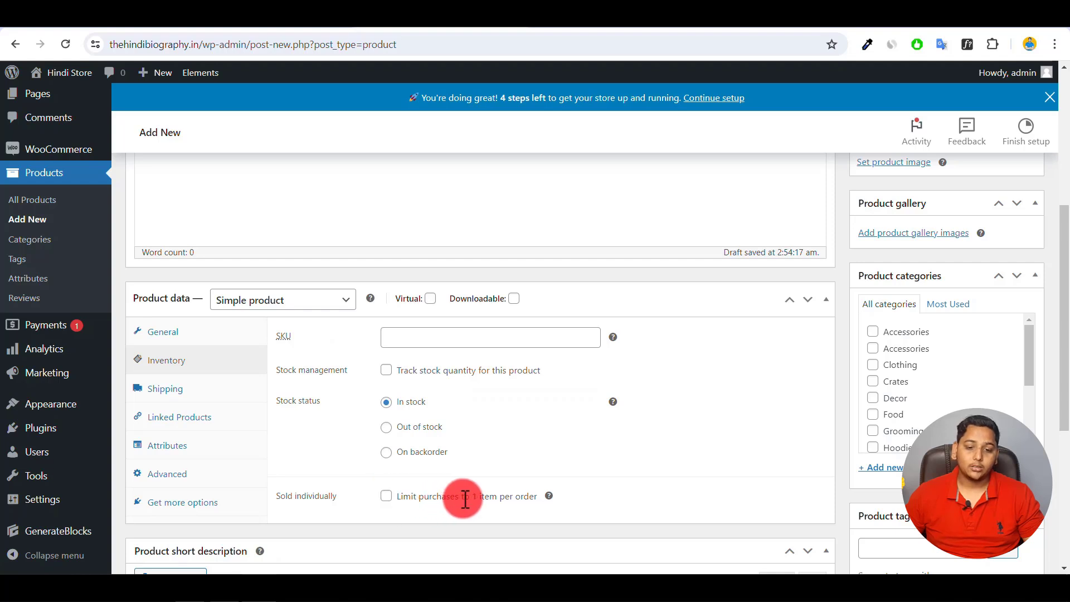
left_click(166, 390)
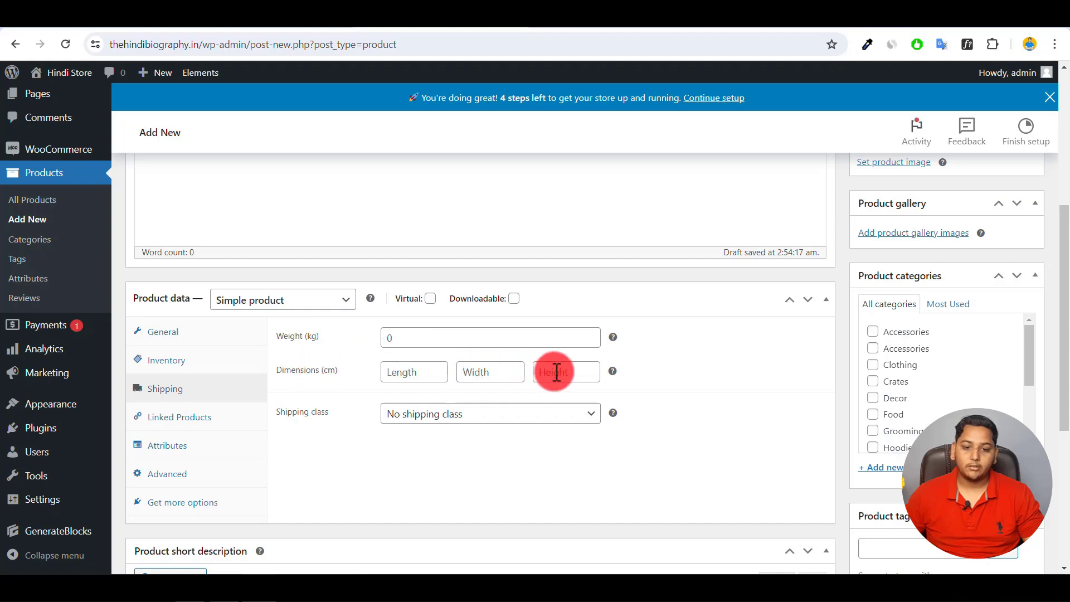
left_click(198, 419)
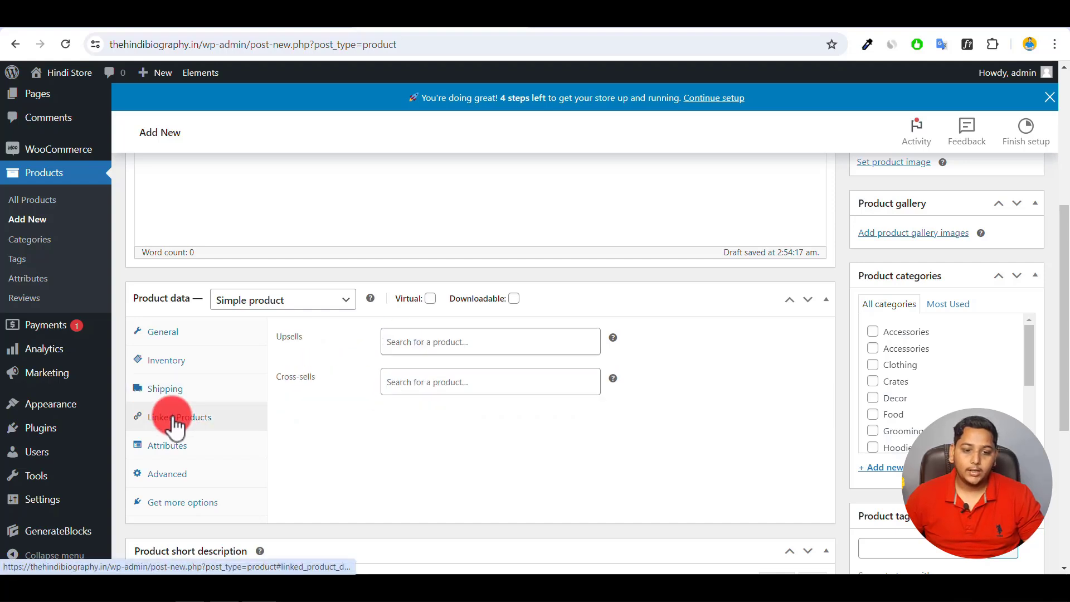
left_click(415, 343)
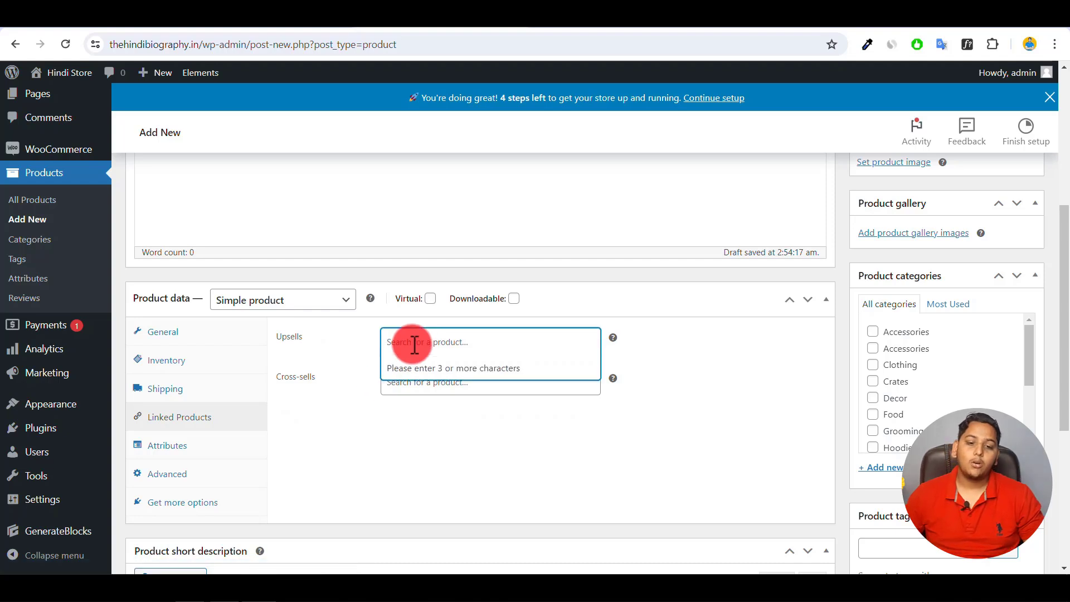
left_click(357, 435)
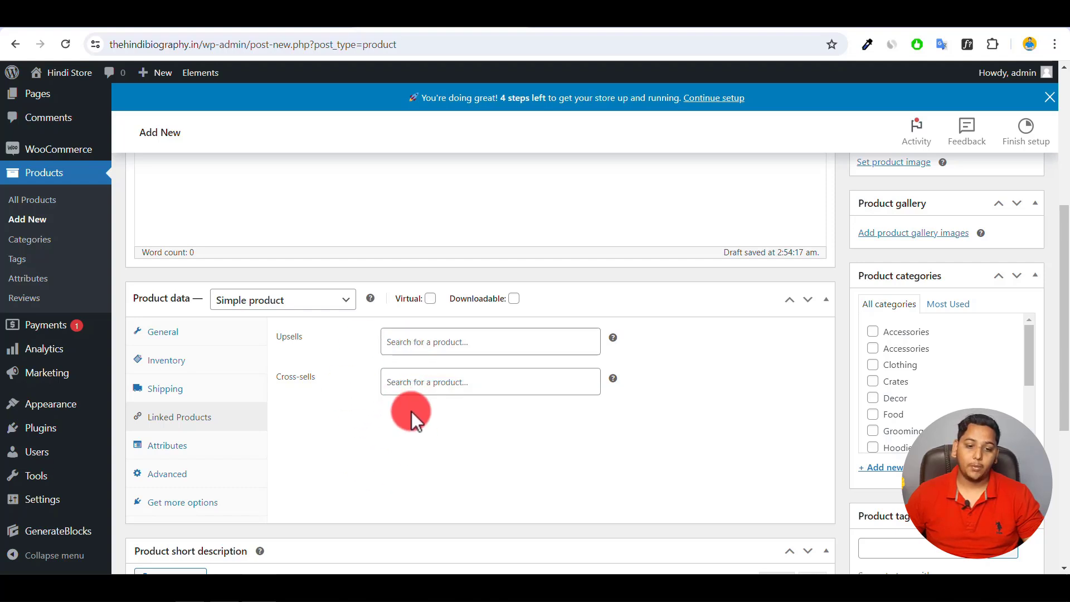
left_click(170, 475)
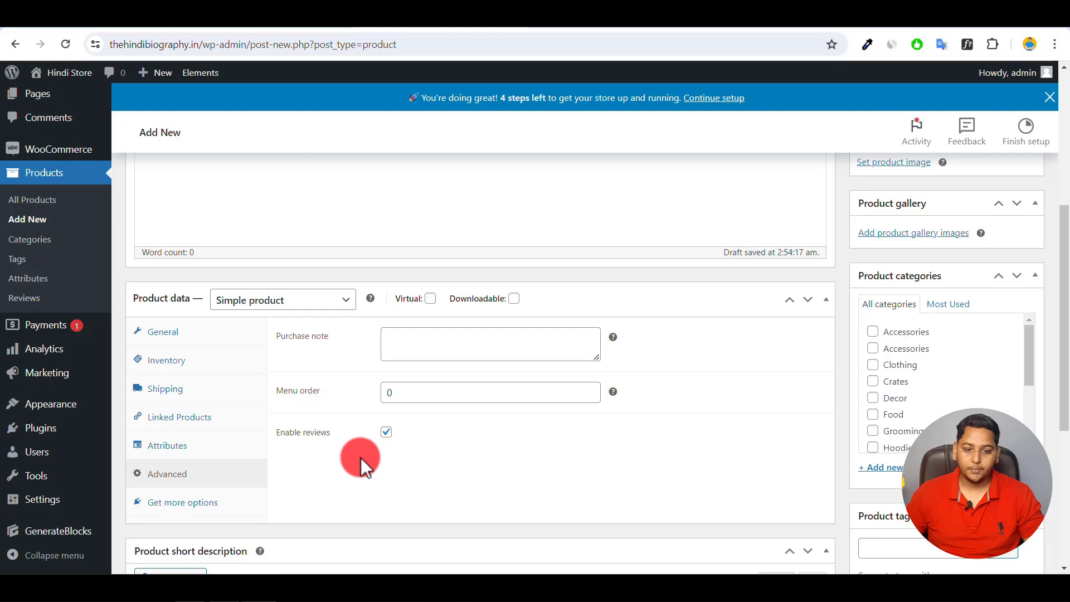
Examine the product form's short description, image, gallery, categories and tags areas
scroll(360, 457, "down", 5)
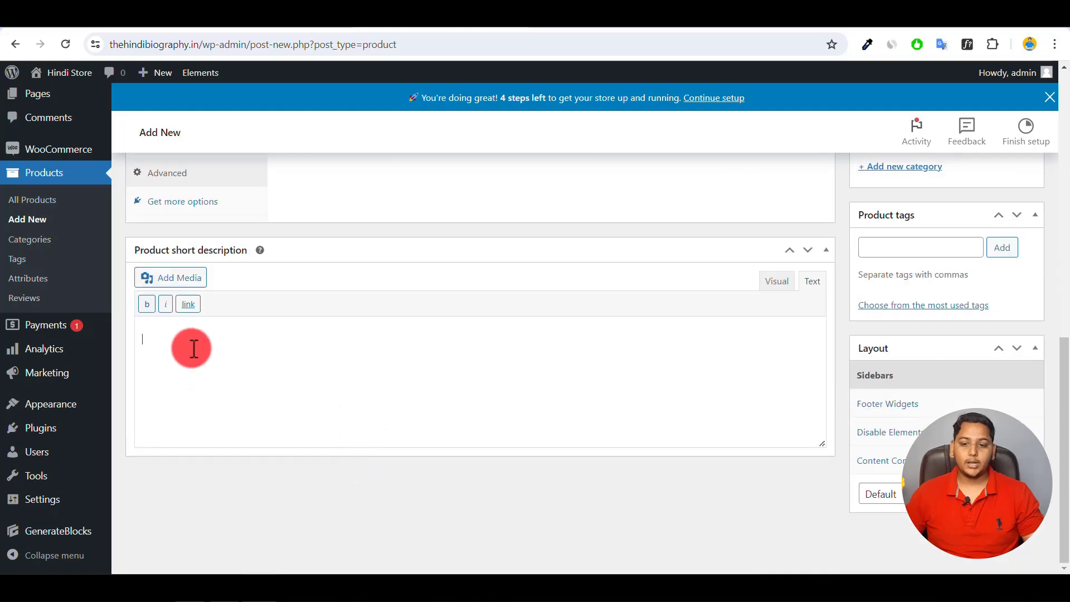
scroll(409, 385, "up", 5)
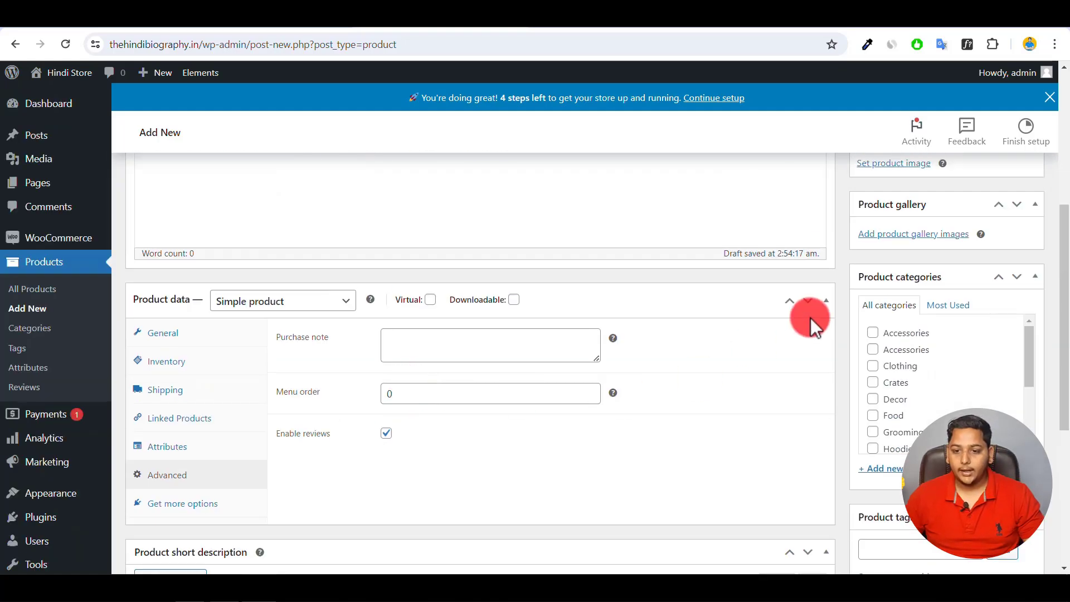
scroll(859, 337, "up", 6)
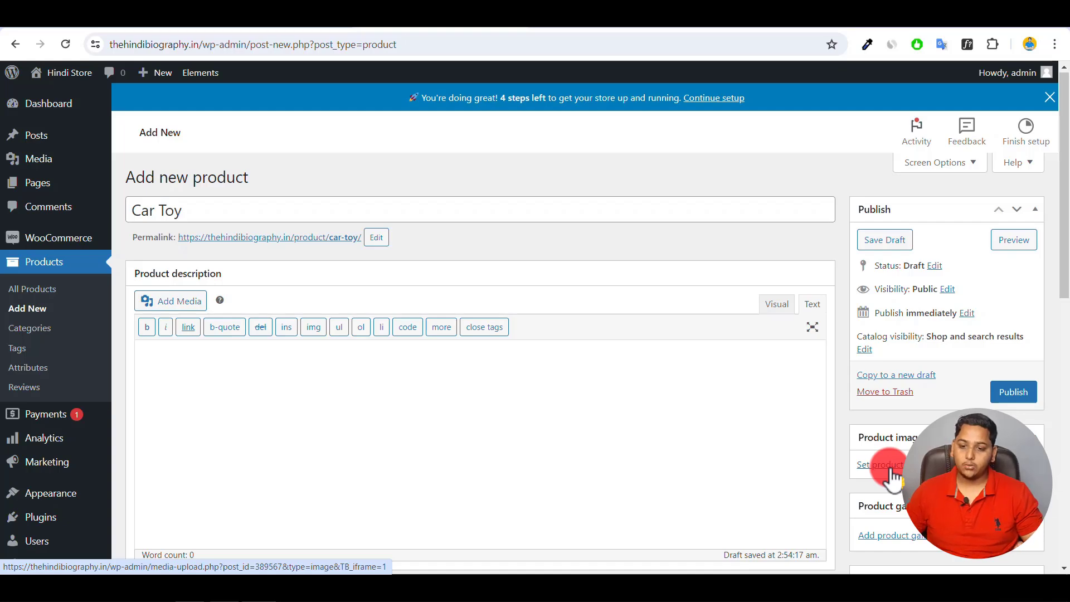
scroll(899, 473, "down", 5)
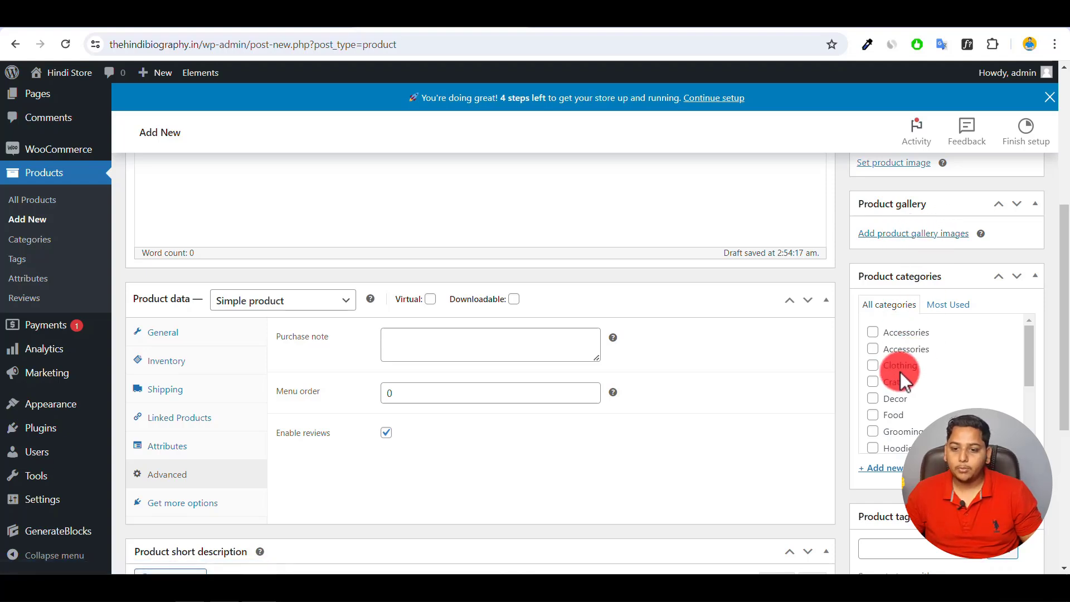
scroll(901, 372, "down", 8)
scroll(907, 357, "up", 5)
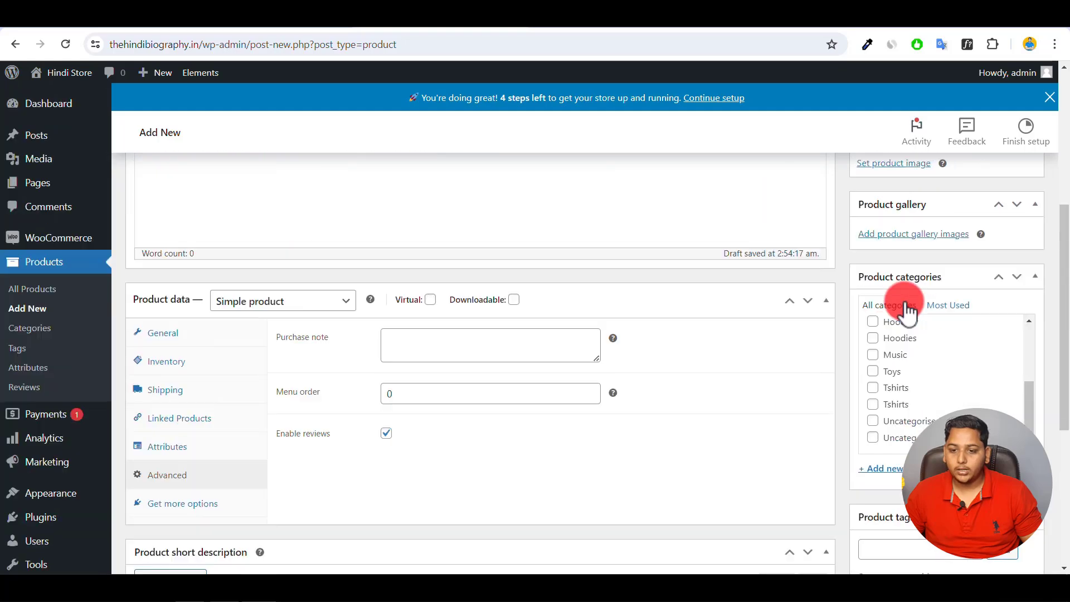
left_click(884, 389)
scroll(902, 394, "down", 5)
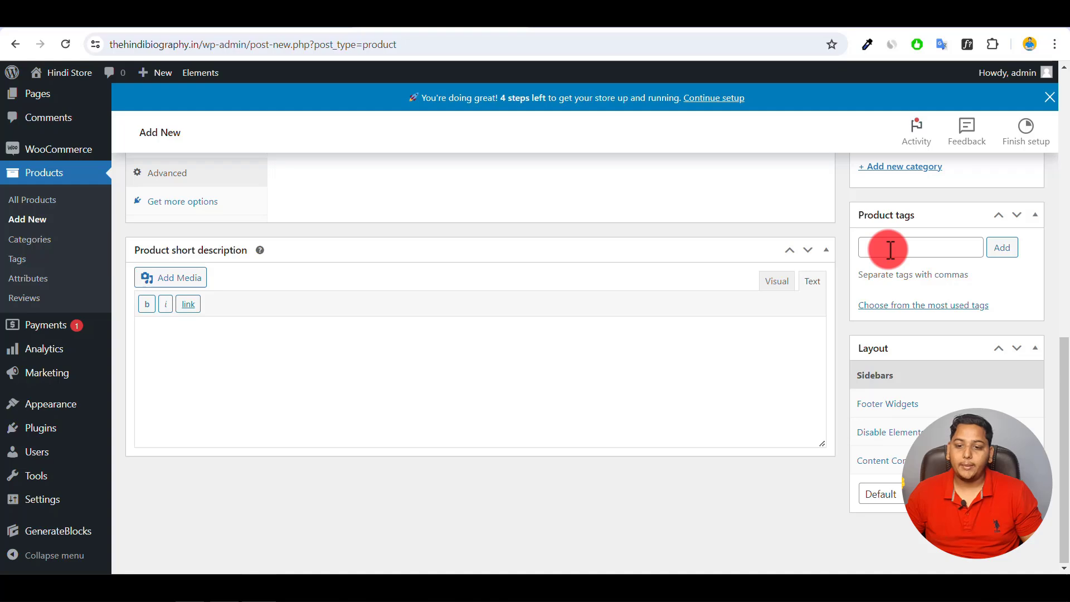
Leave the Car Toy product form without saving and review the list of all products
scroll(687, 414, "up", 15)
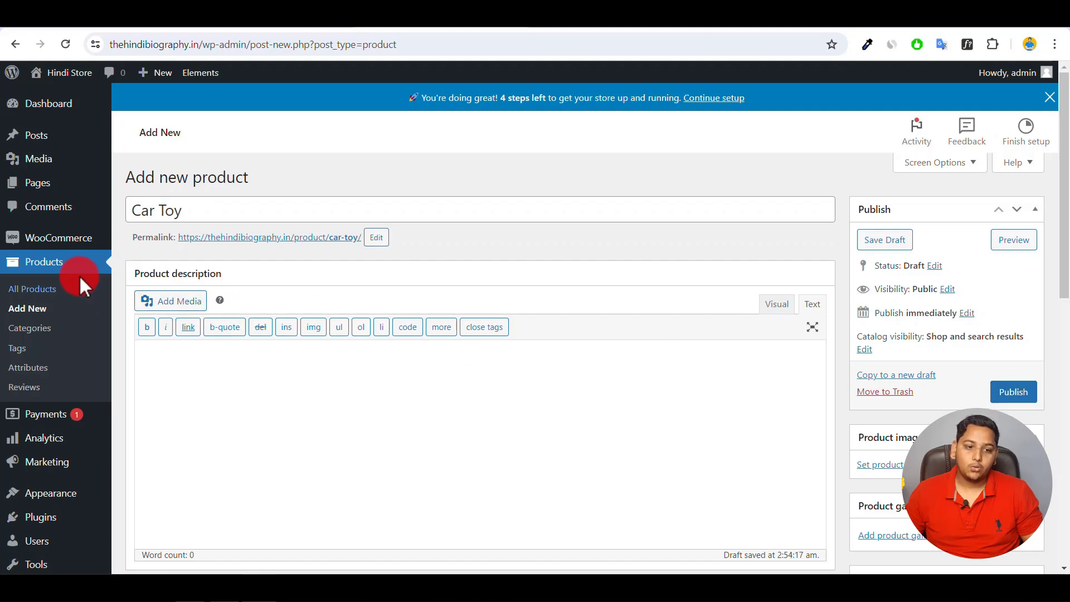
left_click(37, 295)
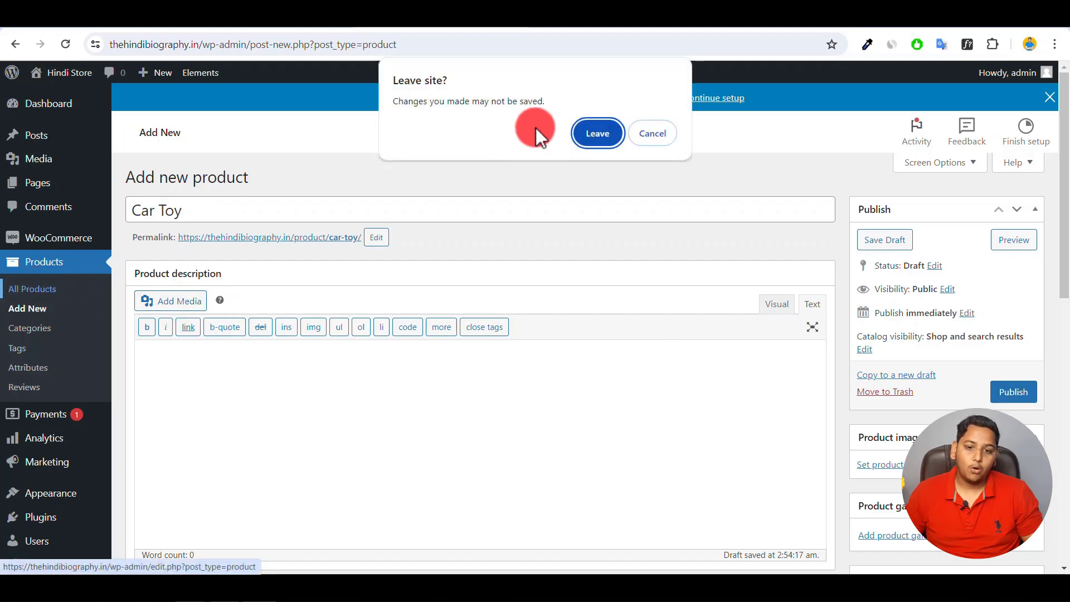
left_click(597, 134)
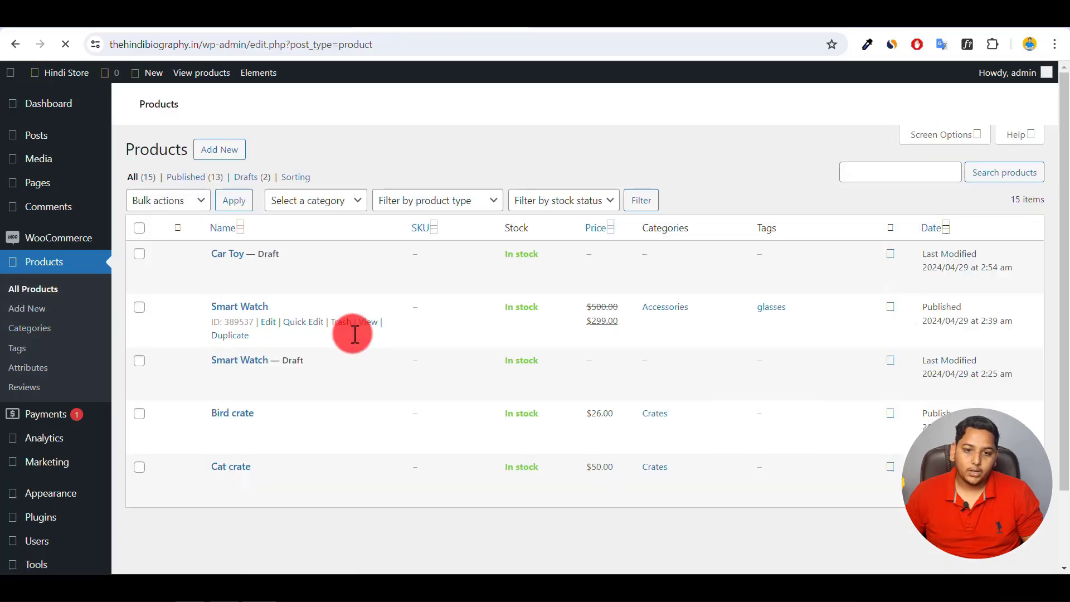
scroll(359, 329, "down", 10)
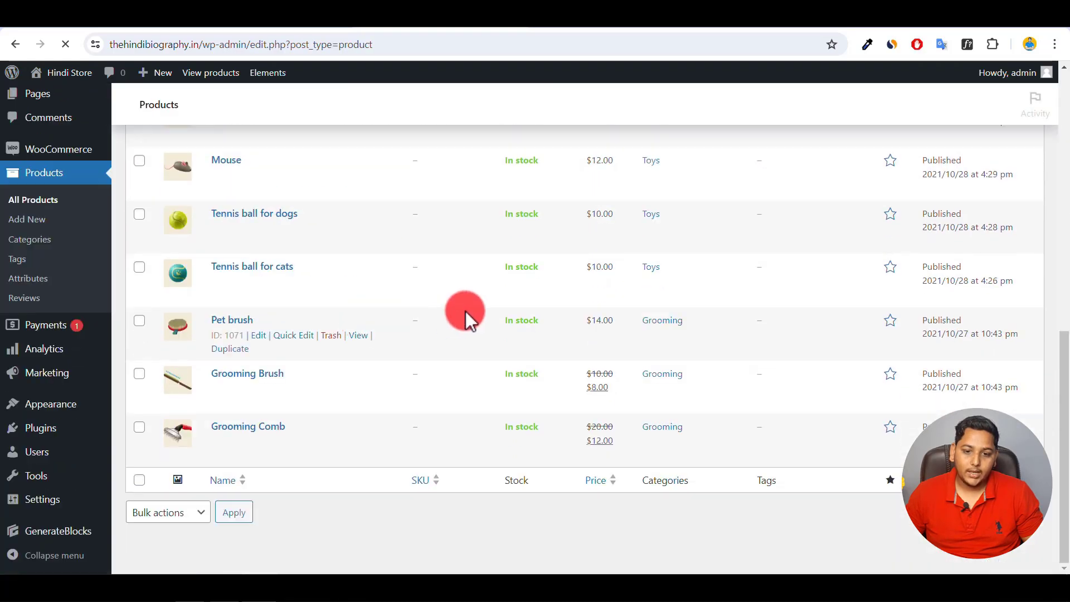
scroll(331, 399, "up", 10)
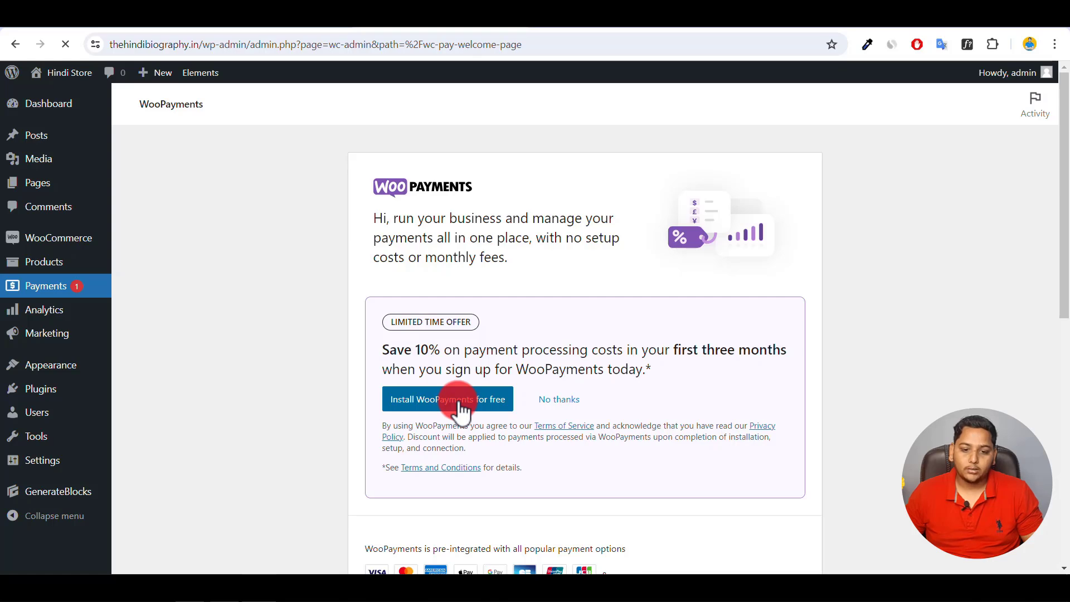
Examine the WooPayments offer and the additional payment options: PayPal Payments, Amazon Pay and Klarna
scroll(458, 411, "down", 5)
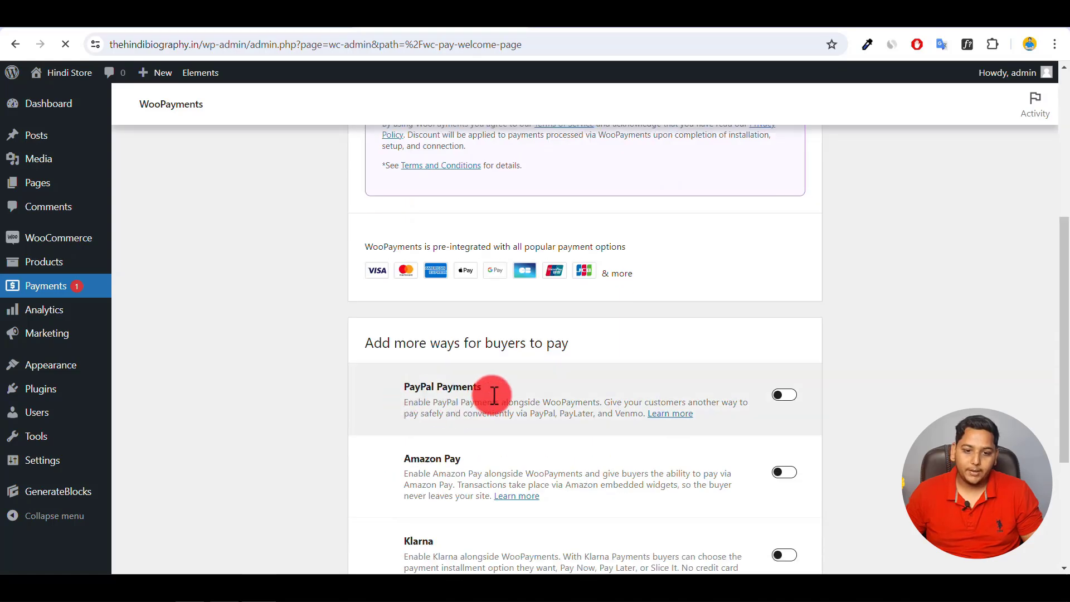
scroll(592, 496, "down", 4)
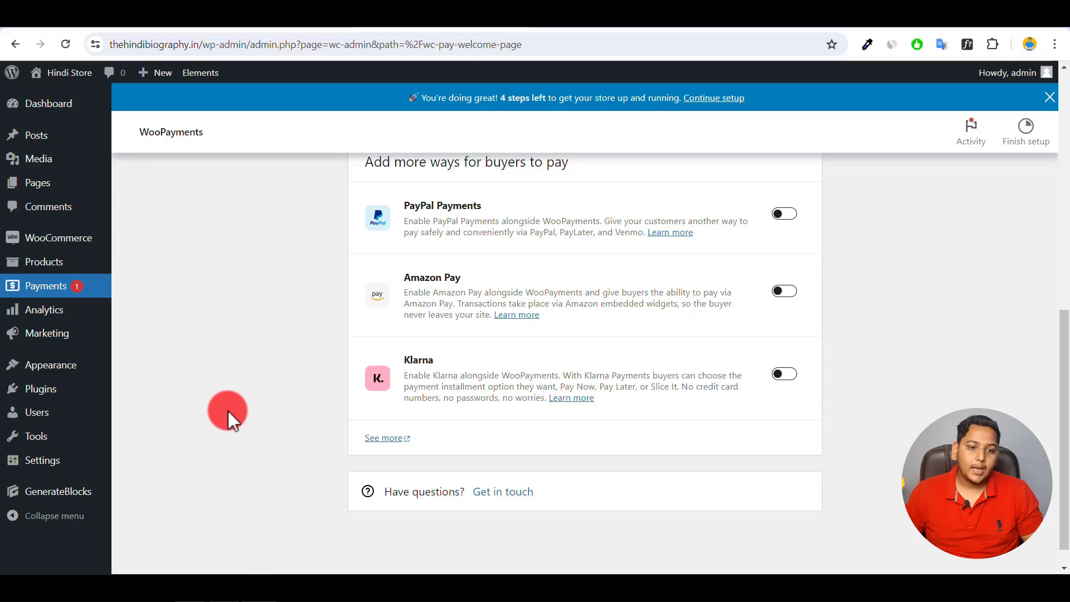
scroll(223, 412, "up", 10)
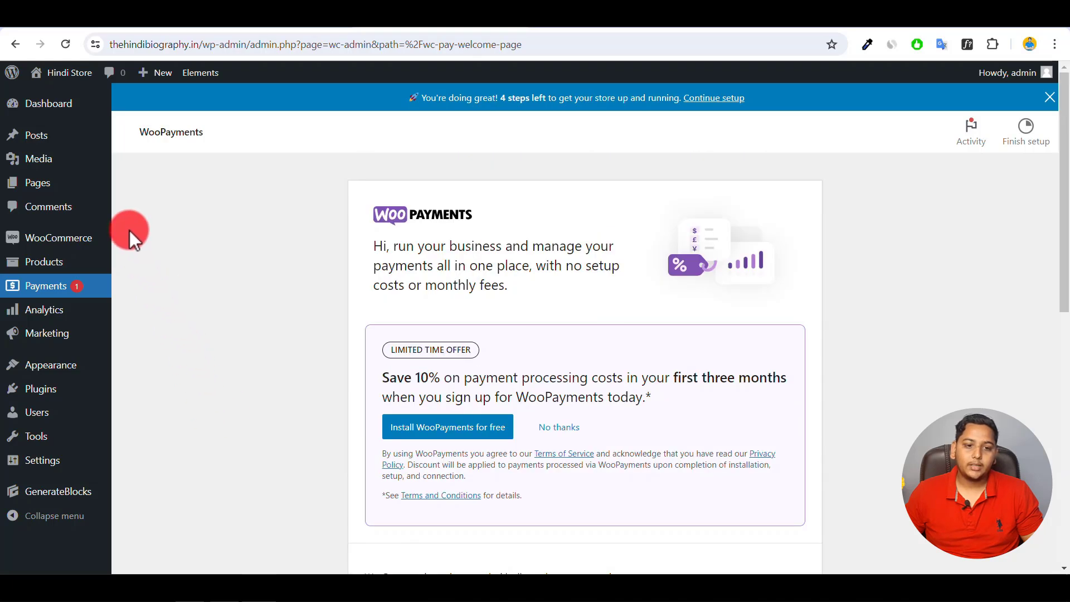
Open the site's list of all pages and review the existing pages, including the policy pages
mouse_move(49, 142)
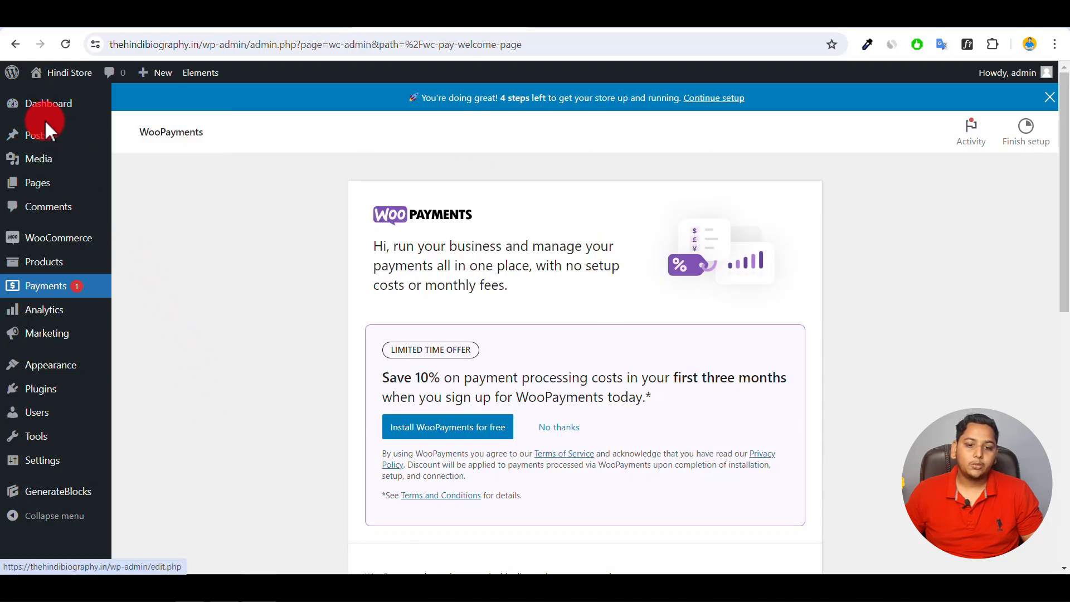
left_click(44, 187)
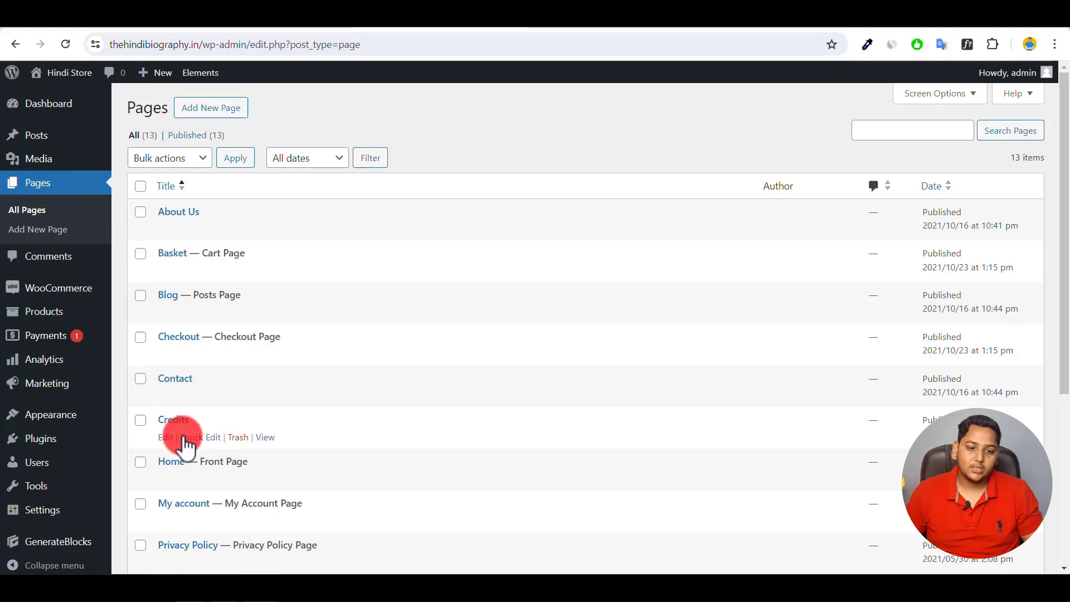
scroll(183, 463, "down", 2)
scroll(184, 468, "down", 2)
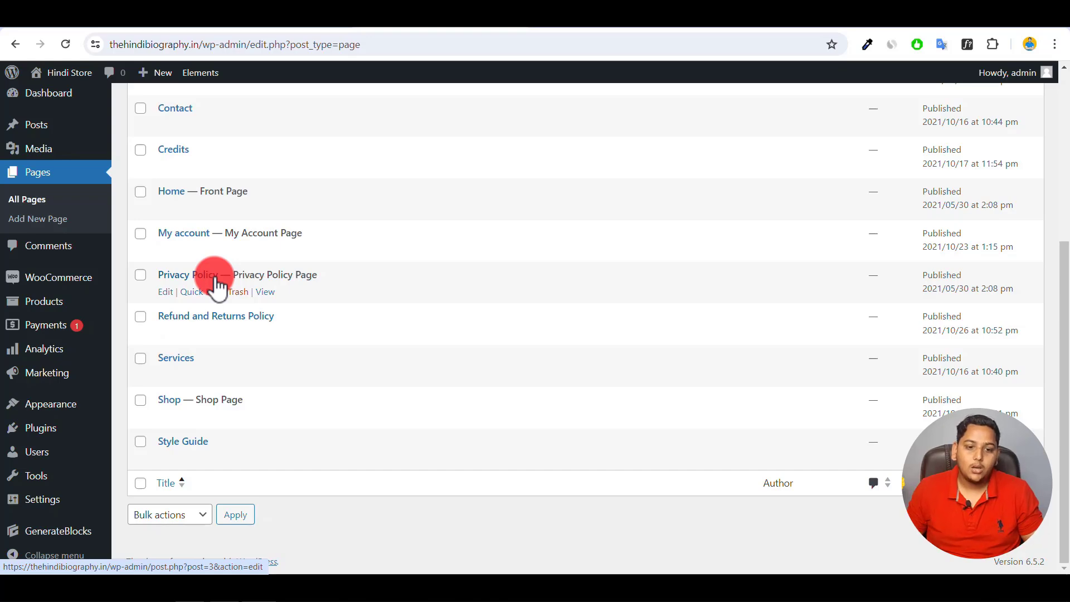
scroll(216, 276, "up", 5)
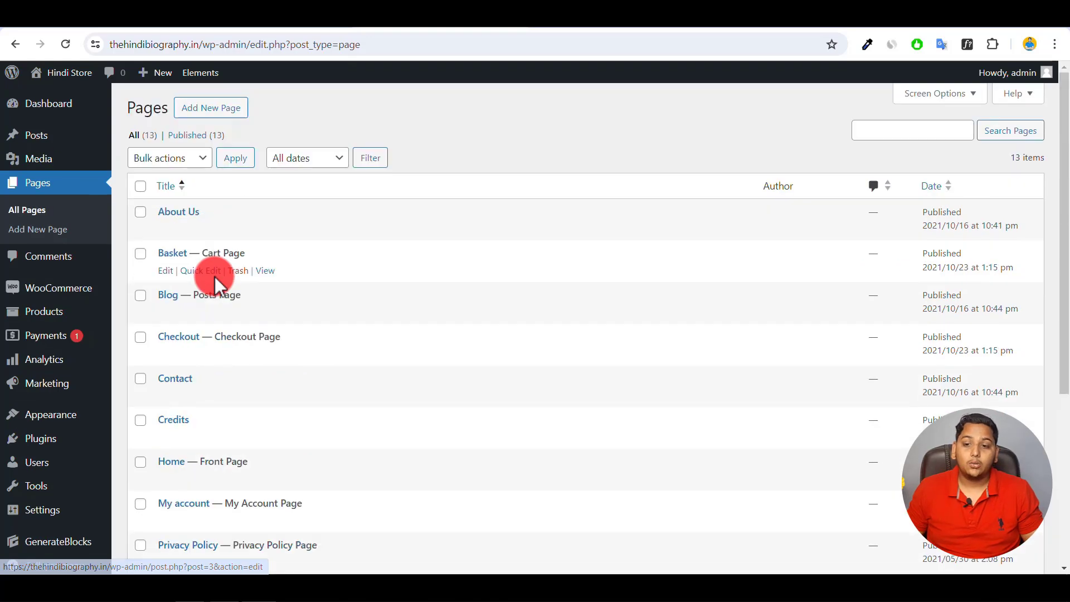
Switch to YouTube to view the channel's "important pages" video results, and return to the WordPress pages list
left_click(93, 17)
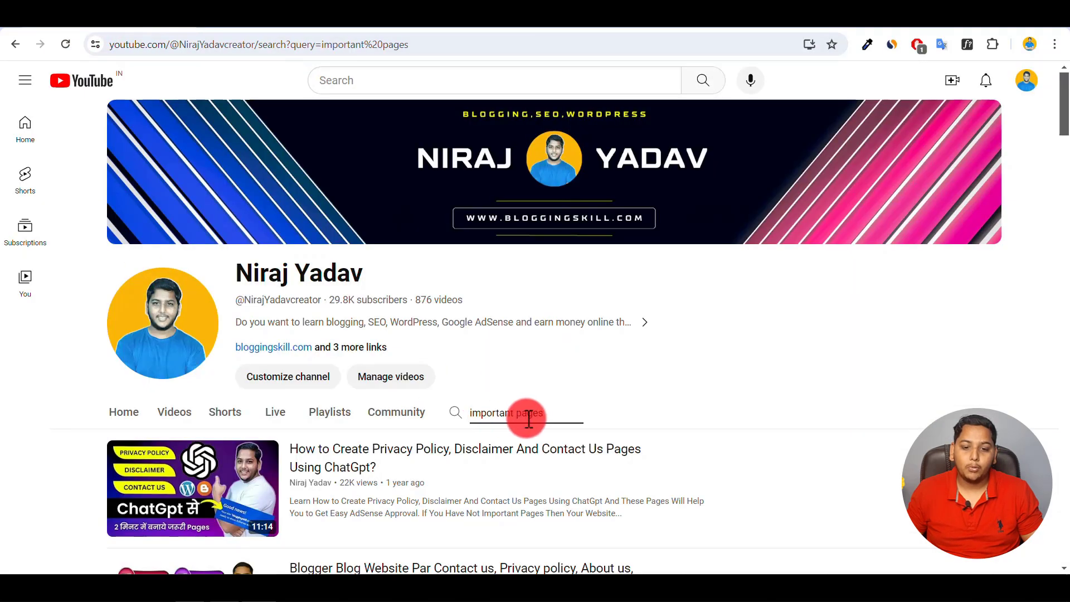
mouse_move(277, 479)
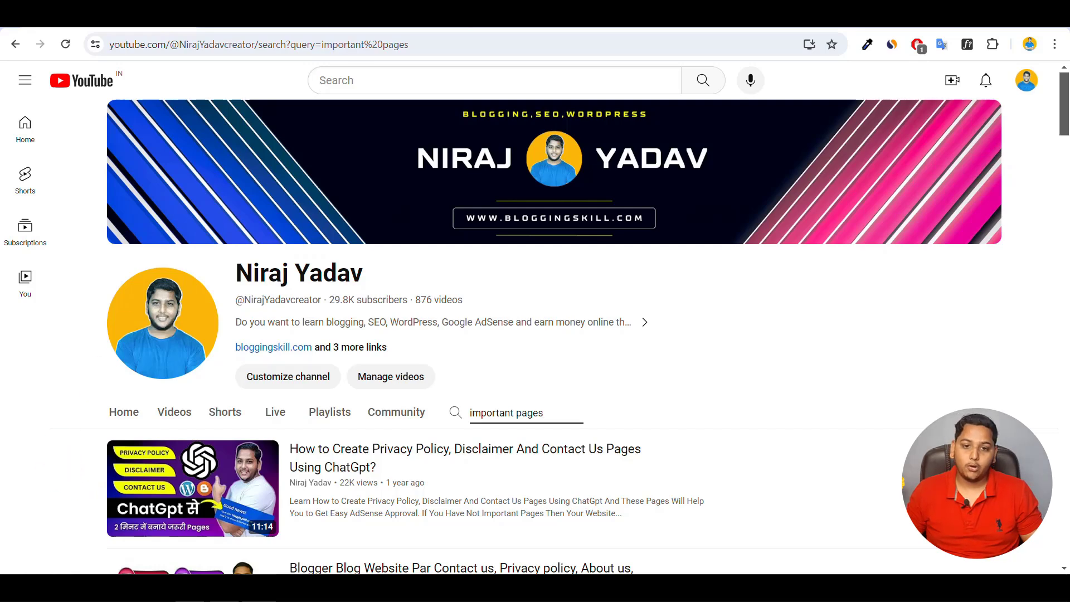
left_click(437, 22)
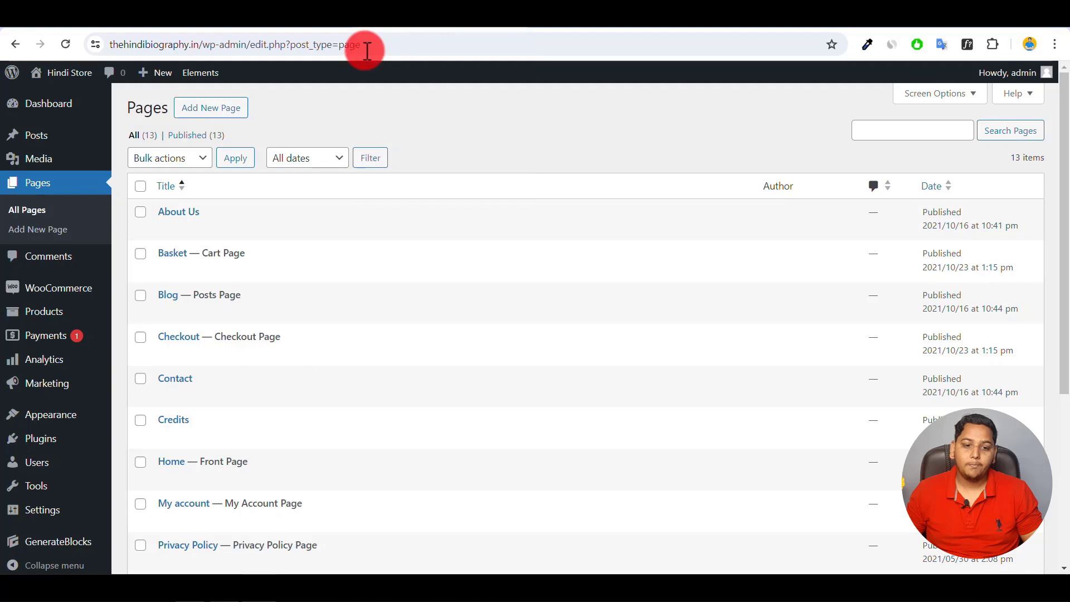
Review the live store's Shop page and the full homepage down to its footer
left_click(627, 11)
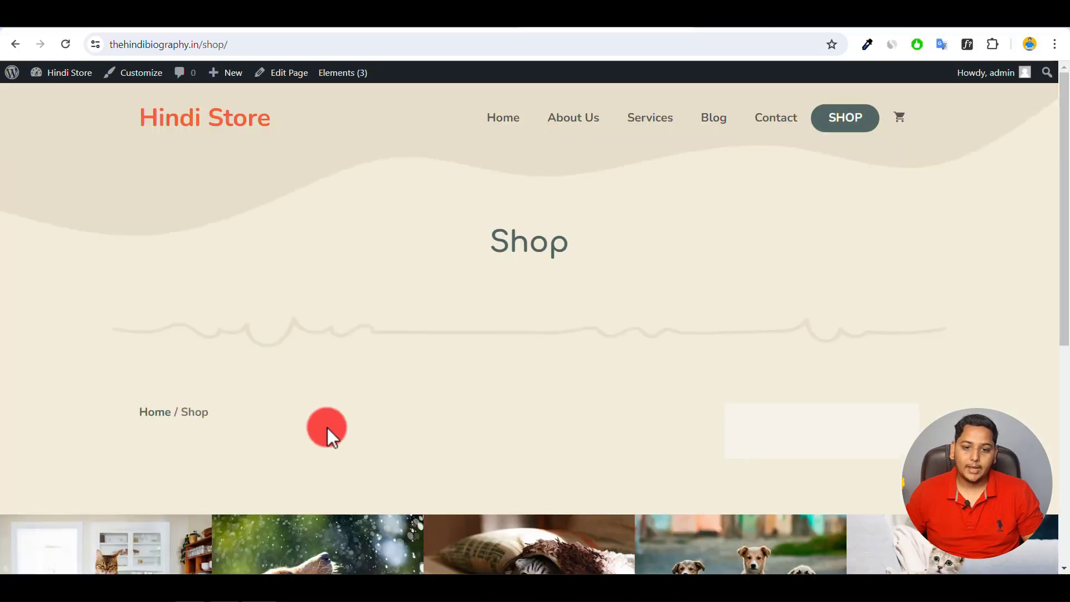
scroll(327, 427, "down", 5)
scroll(320, 385, "up", 5)
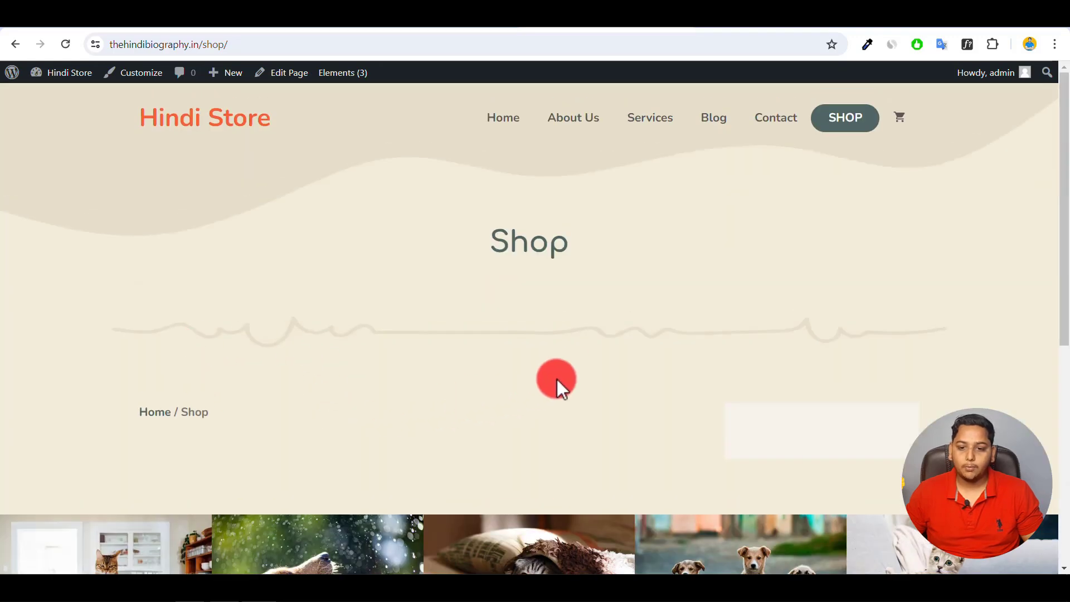
left_click(505, 120)
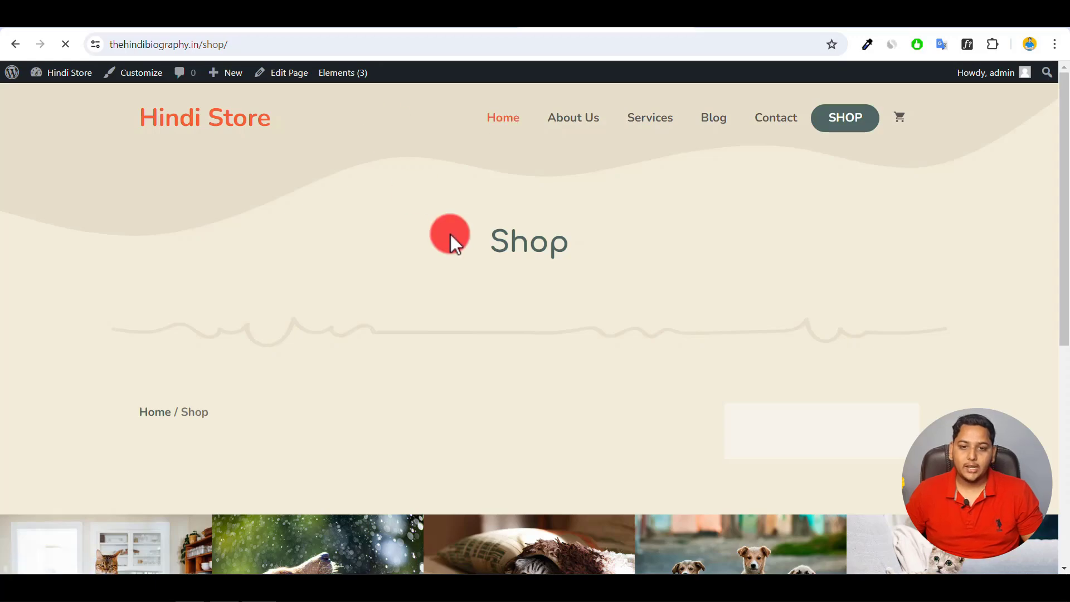
scroll(451, 234, "down", 20)
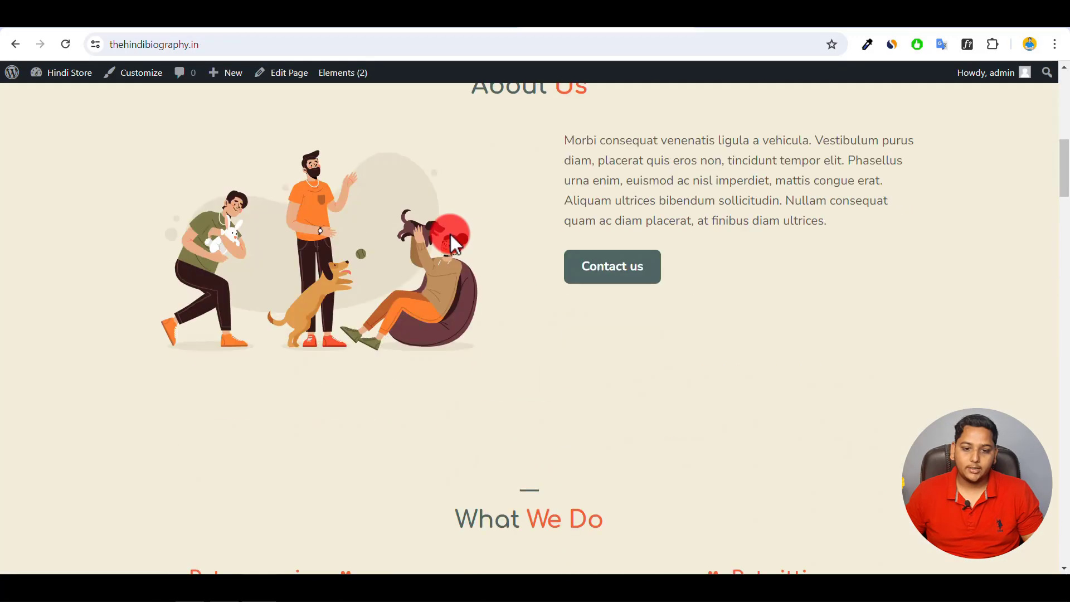
scroll(451, 234, "down", 15)
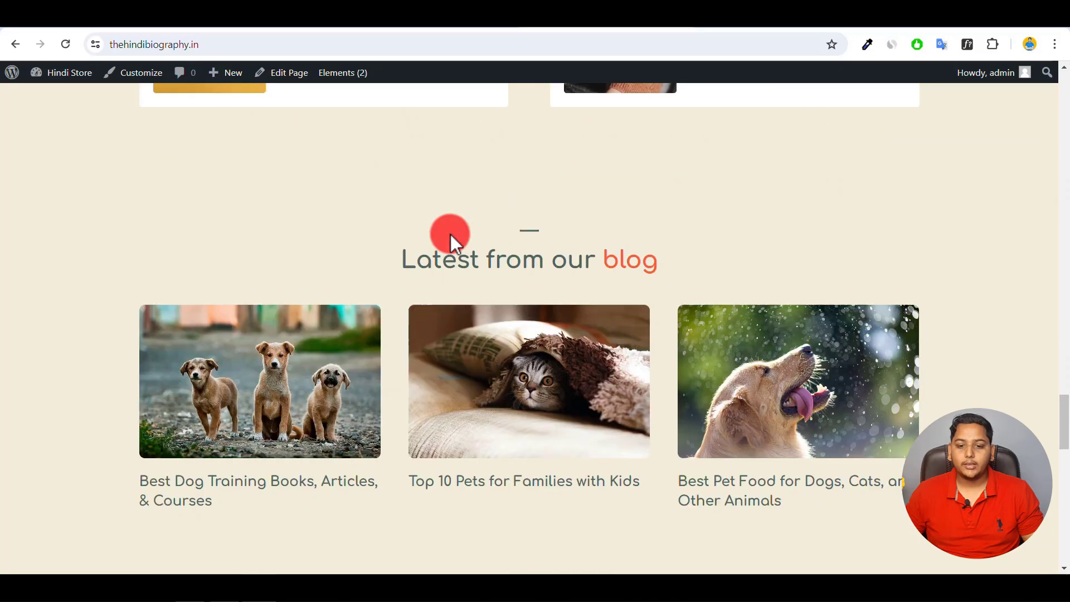
scroll(451, 245, "down", 6)
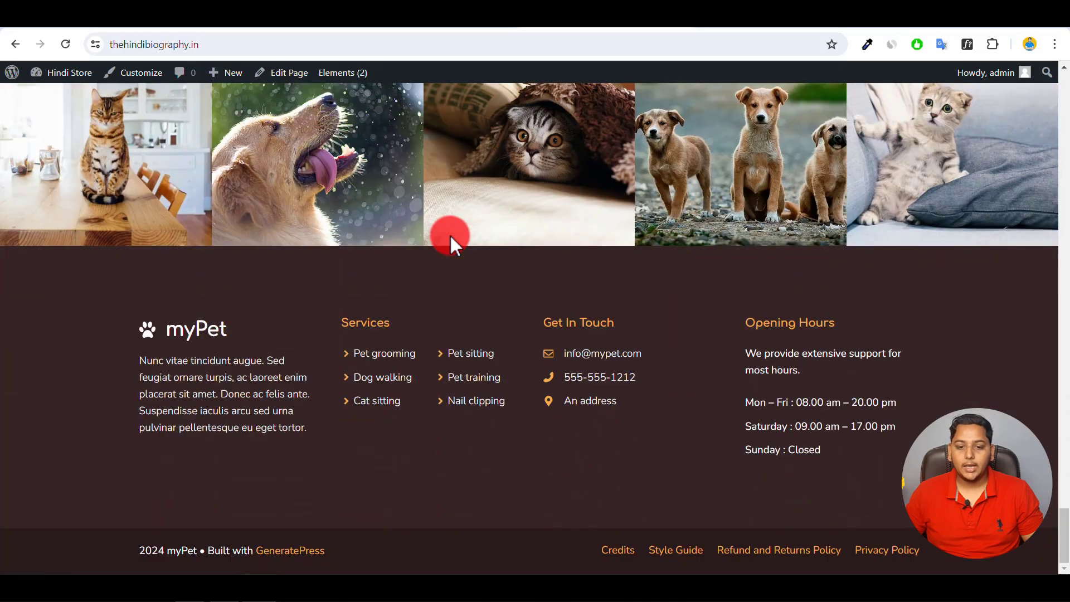
scroll(451, 245, "up", 15)
scroll(451, 235, "up", 20)
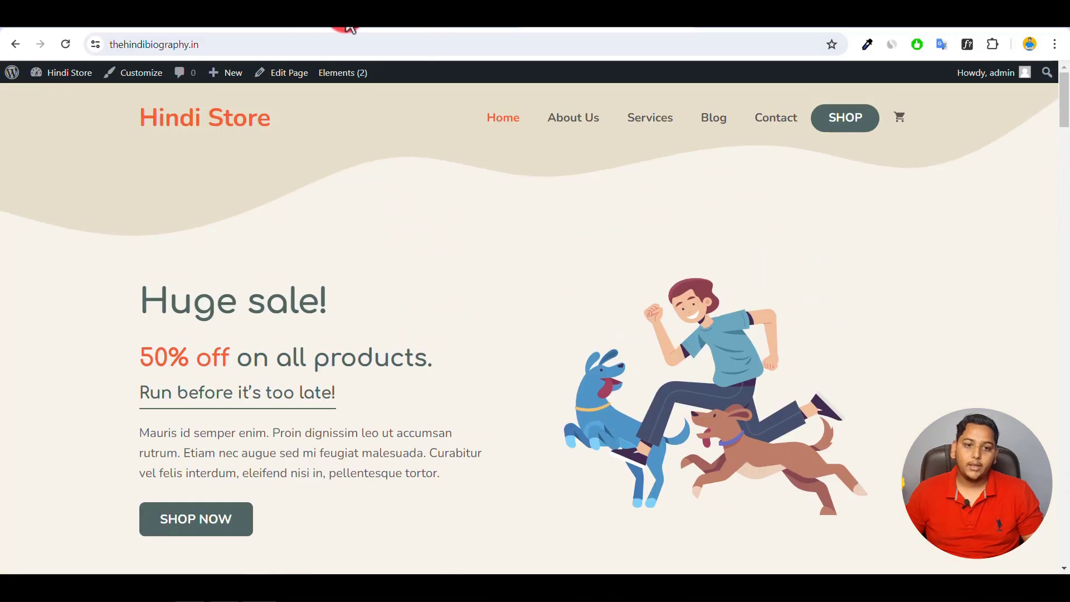
In the WooCommerce orders list, change the status of the Jul 18, 2023 order to completed with a bulk action
left_click(449, 25)
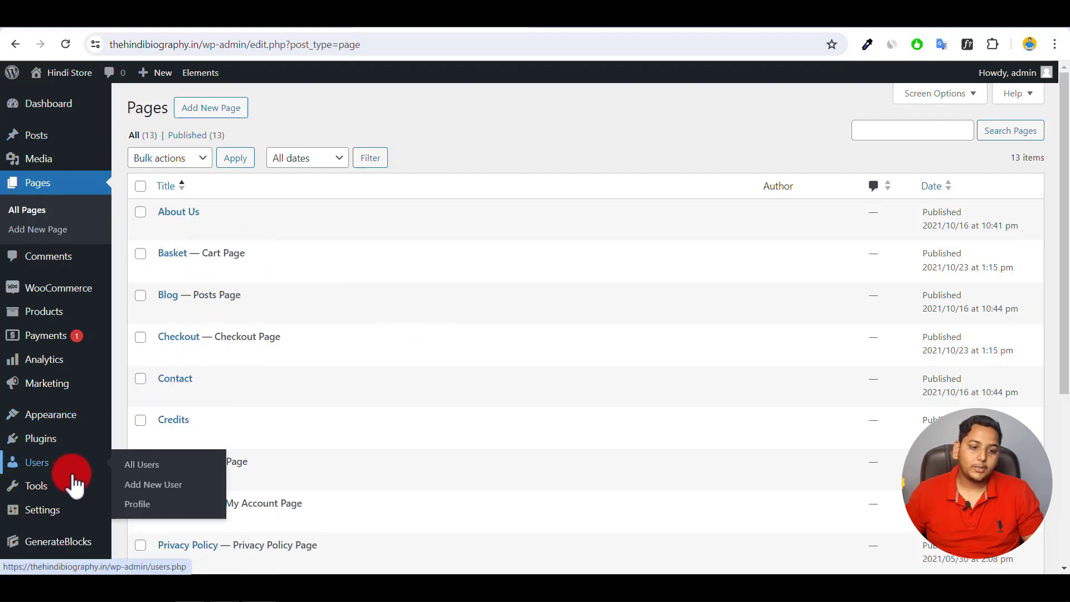
mouse_move(74, 492)
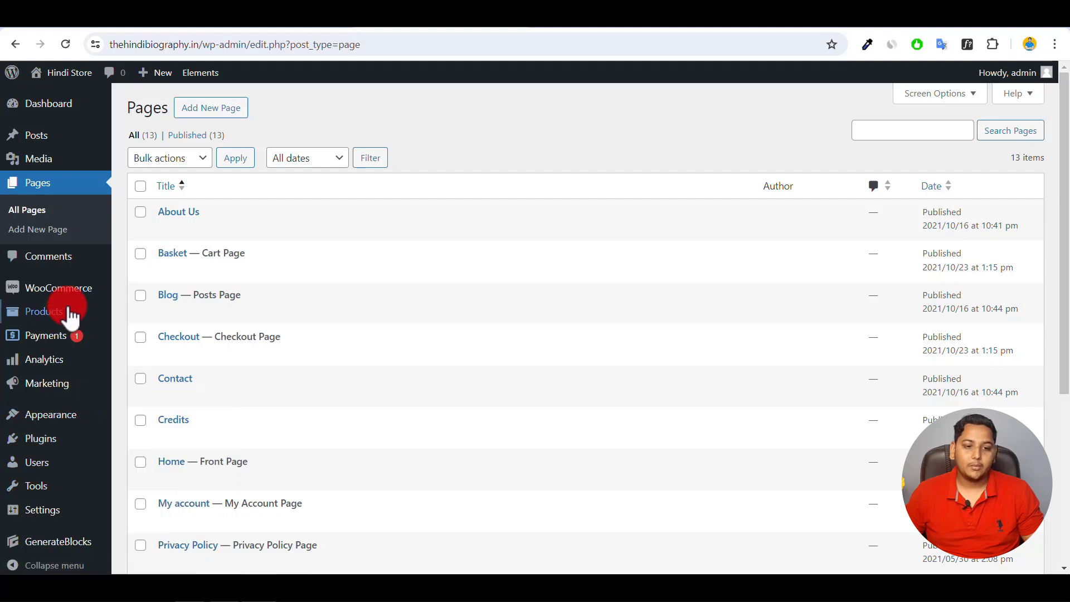
mouse_move(71, 298)
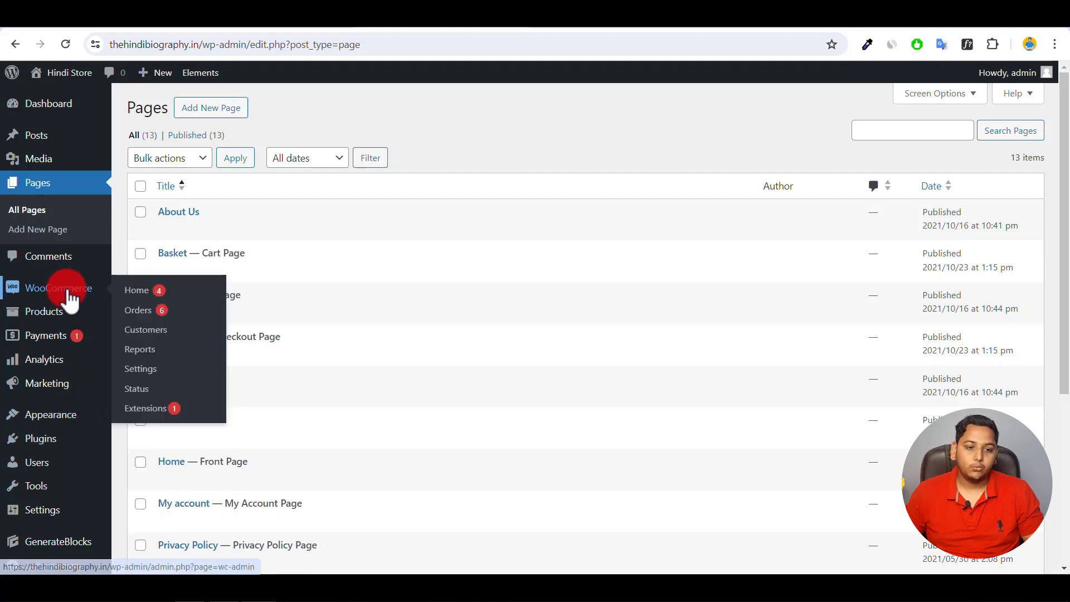
left_click(143, 313)
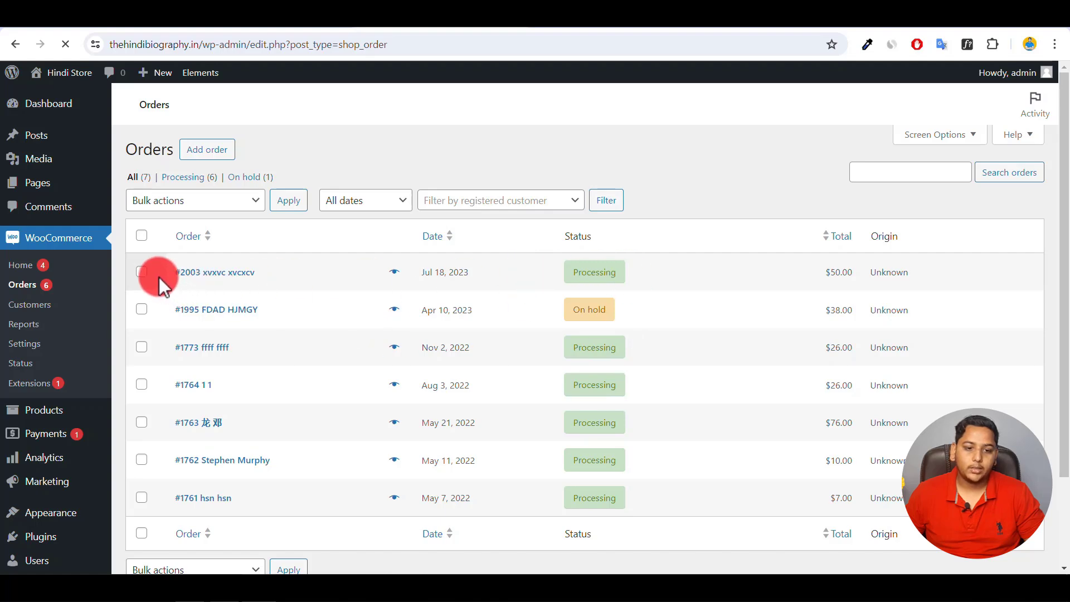
left_click(254, 206)
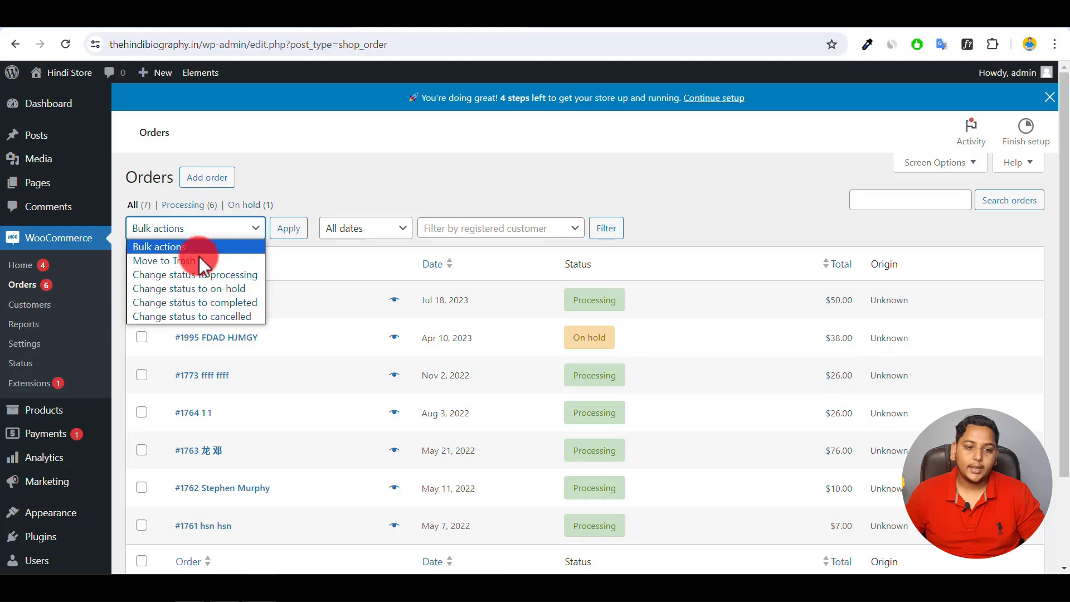
left_click(191, 303)
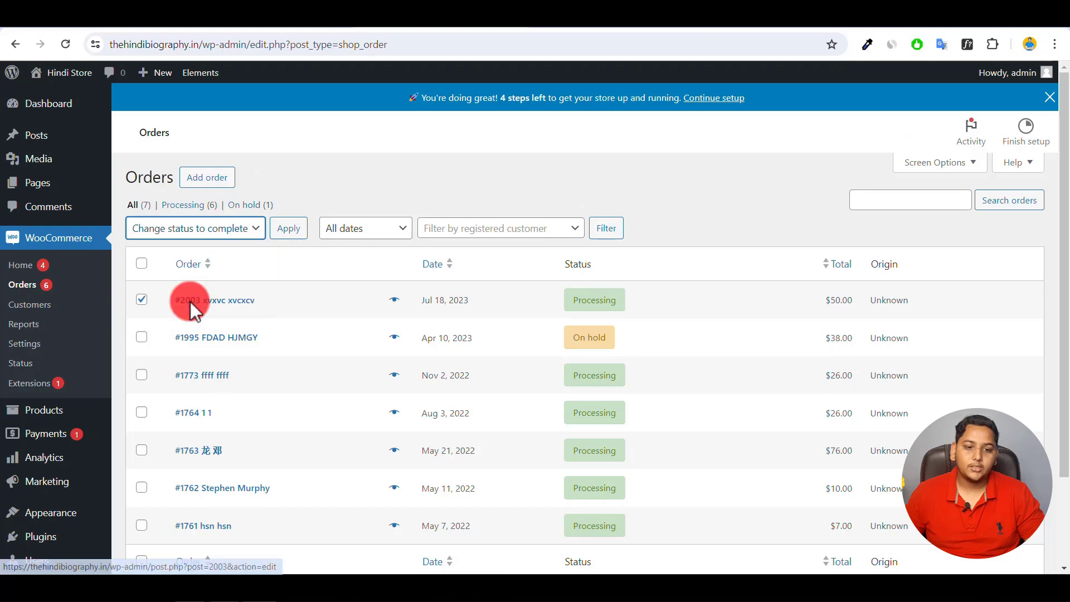
left_click(288, 229)
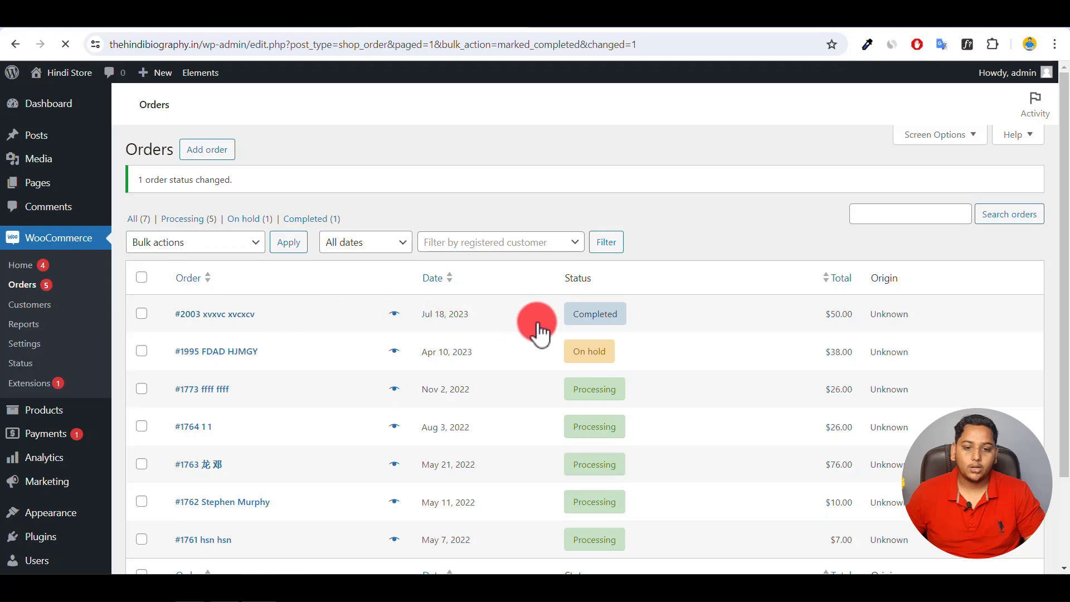
mouse_move(624, 326)
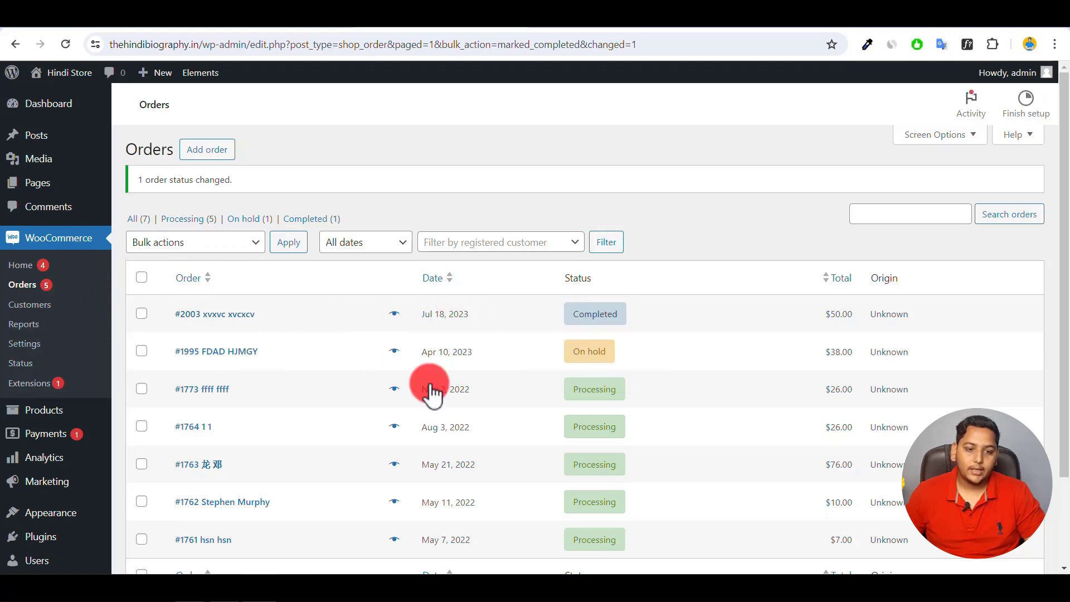
scroll(363, 447, "down", 2)
scroll(363, 447, "up", 3)
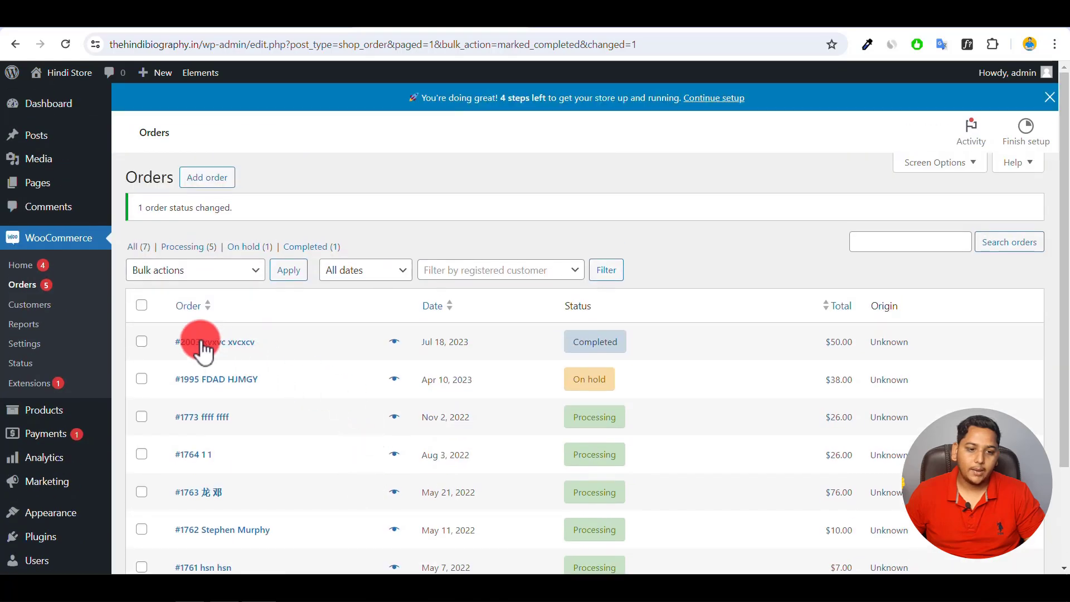
Review the WooCommerce customers list and the sales-by-date report for the last 7 days
left_click(36, 307)
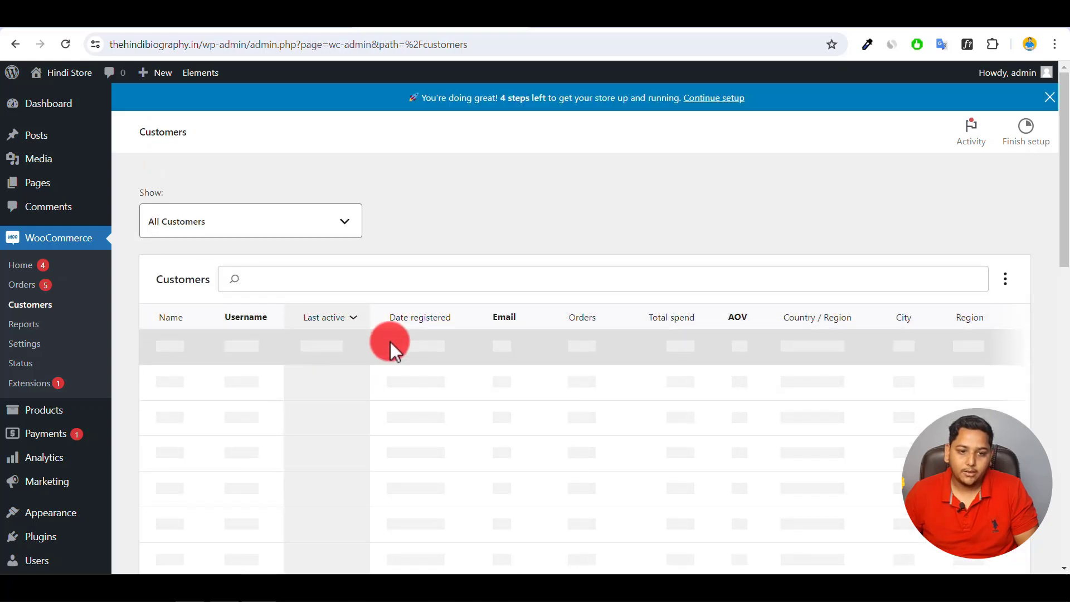
scroll(501, 424, "down", 5)
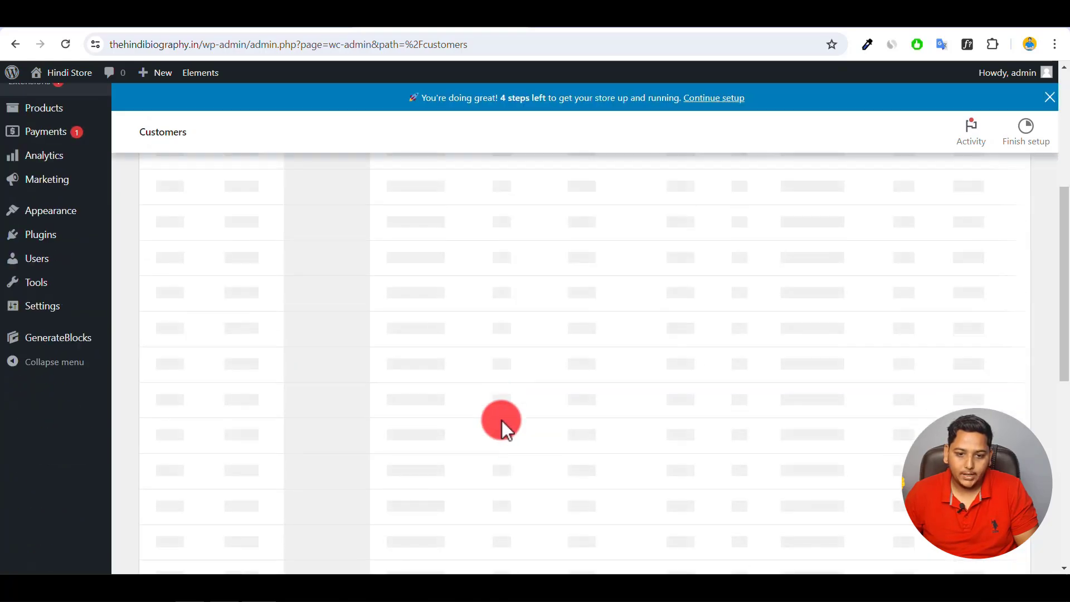
scroll(501, 420, "up", 5)
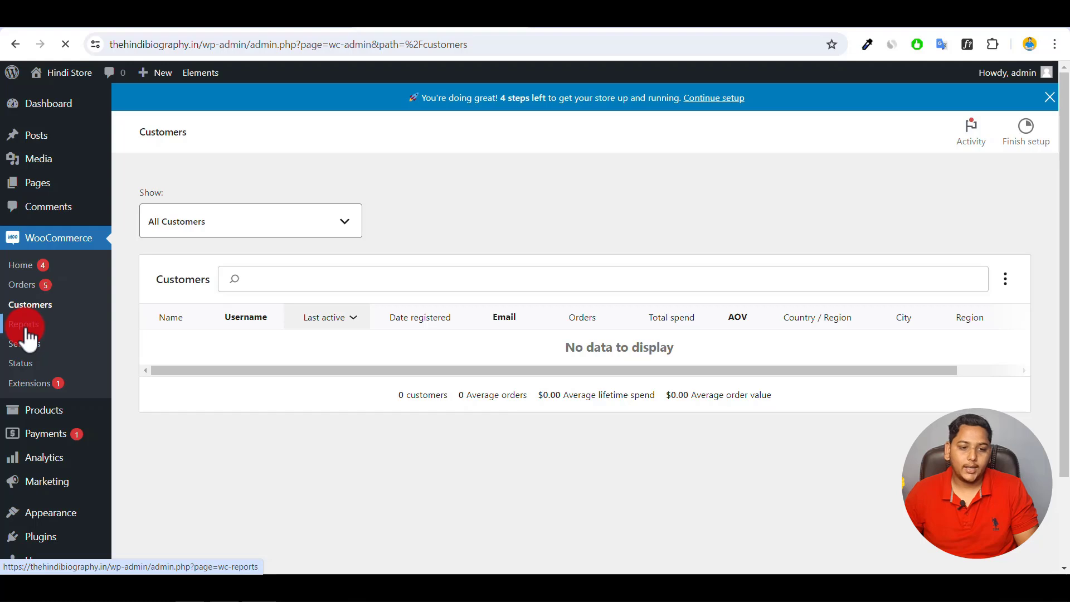
left_click(25, 328)
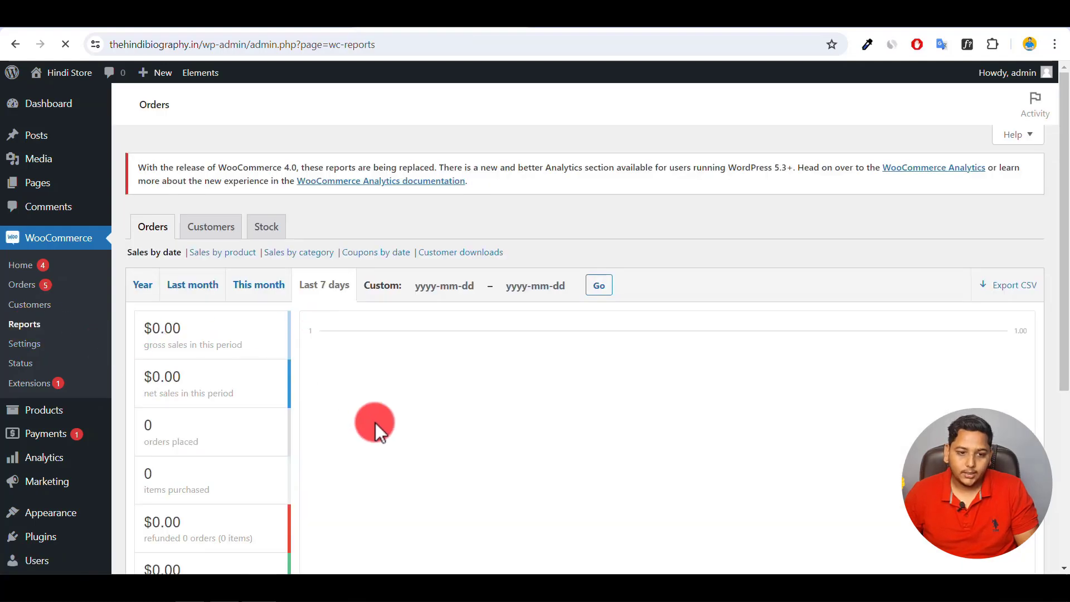
mouse_move(51, 419)
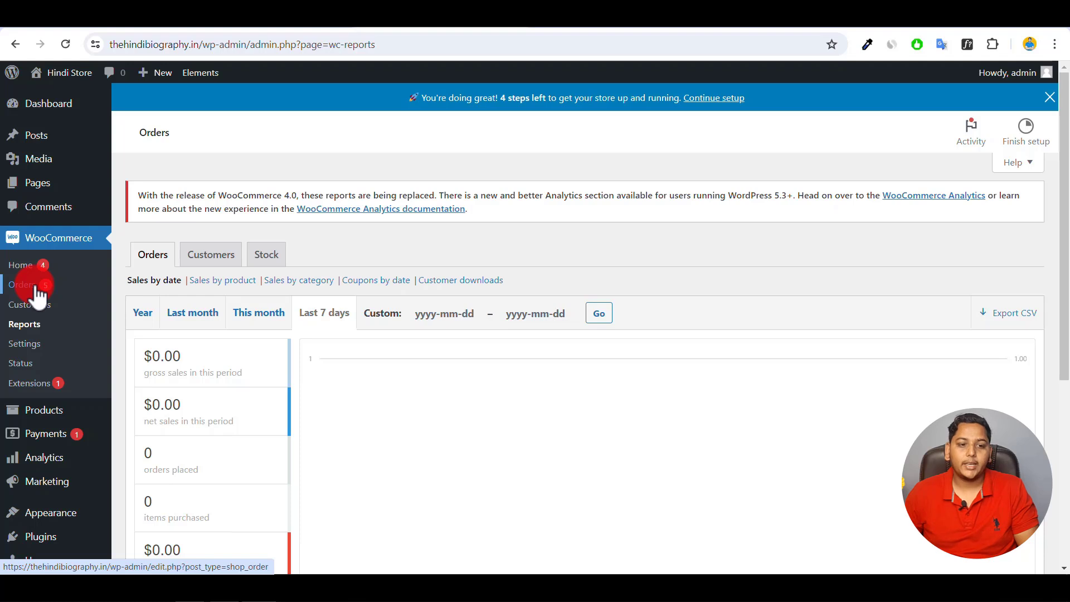
Return to the WordPress dashboard and switch to the YouTube channel page
mouse_move(49, 111)
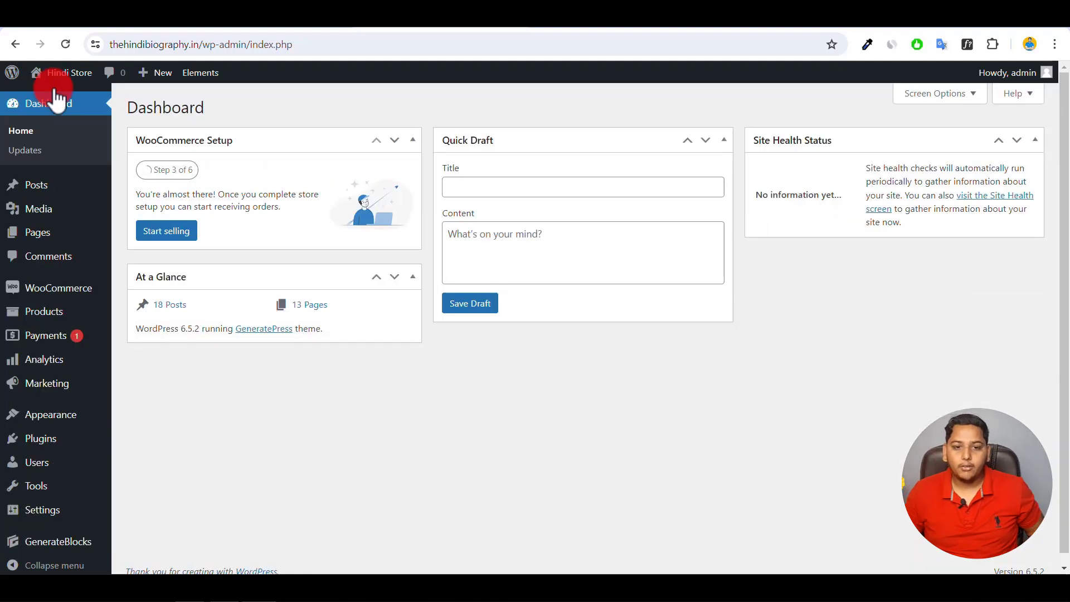
left_click(228, 25)
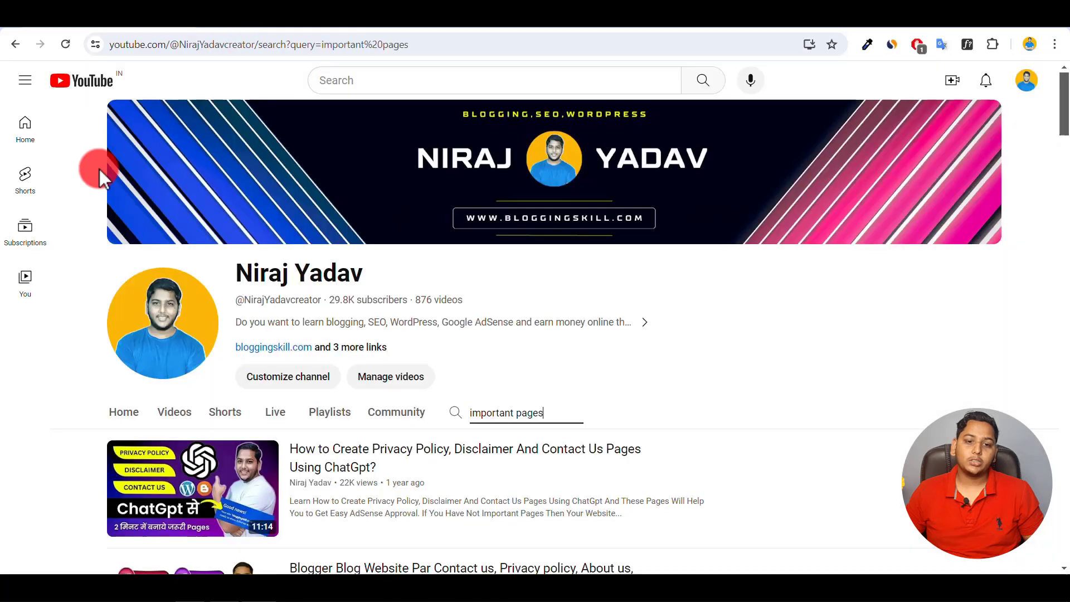